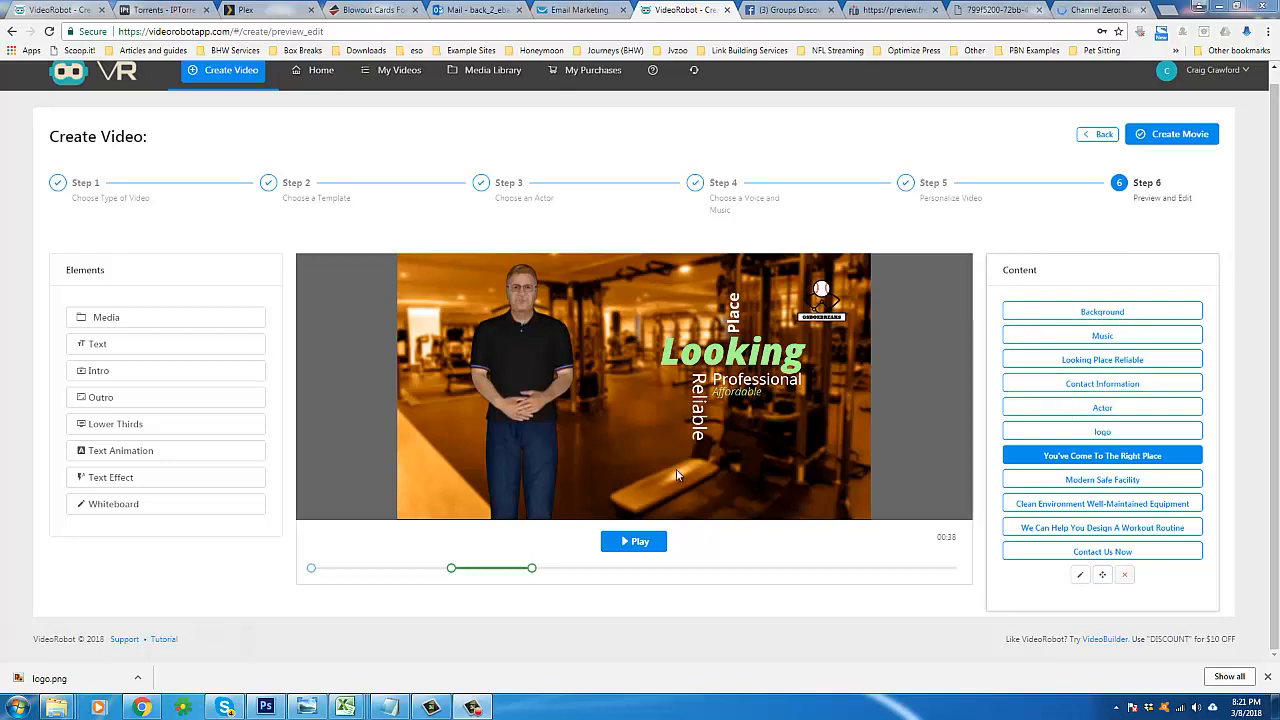
# - Move the timeline back to the beginning, play the opening seconds of the video preview, and pause it
pyautogui.click(322, 567)
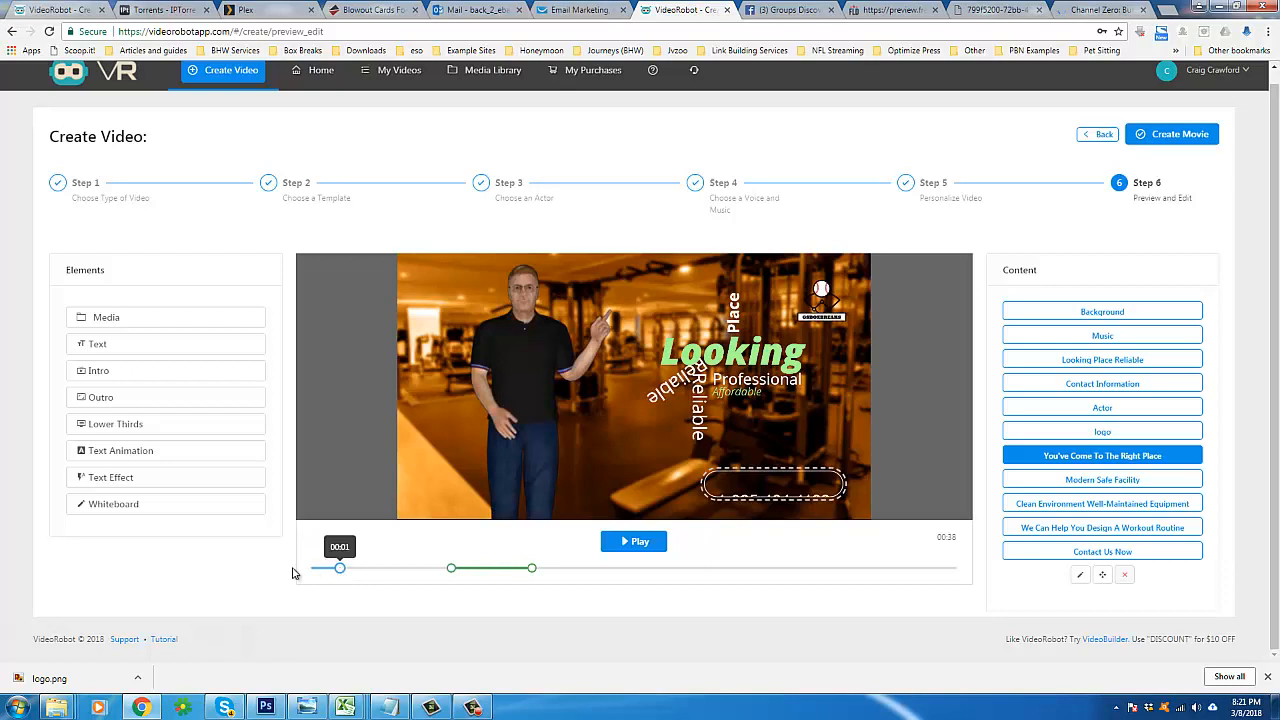
pyautogui.click(292, 571)
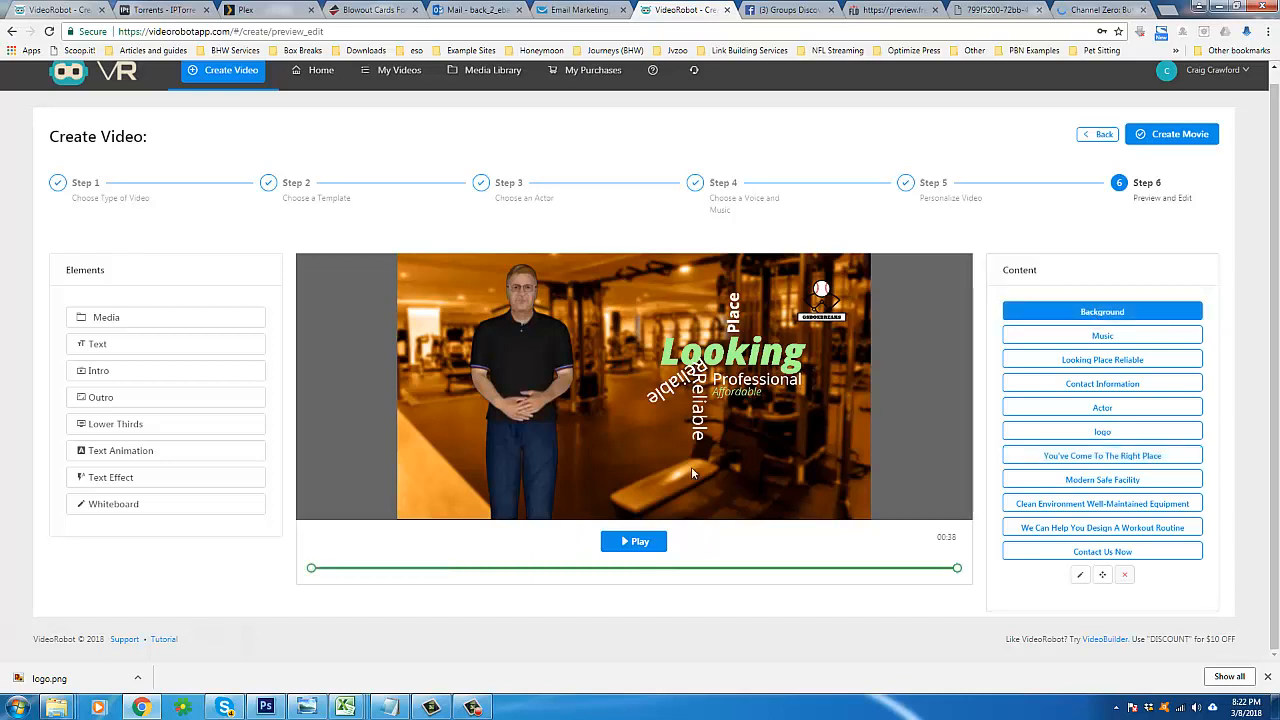
pyautogui.click(637, 545)
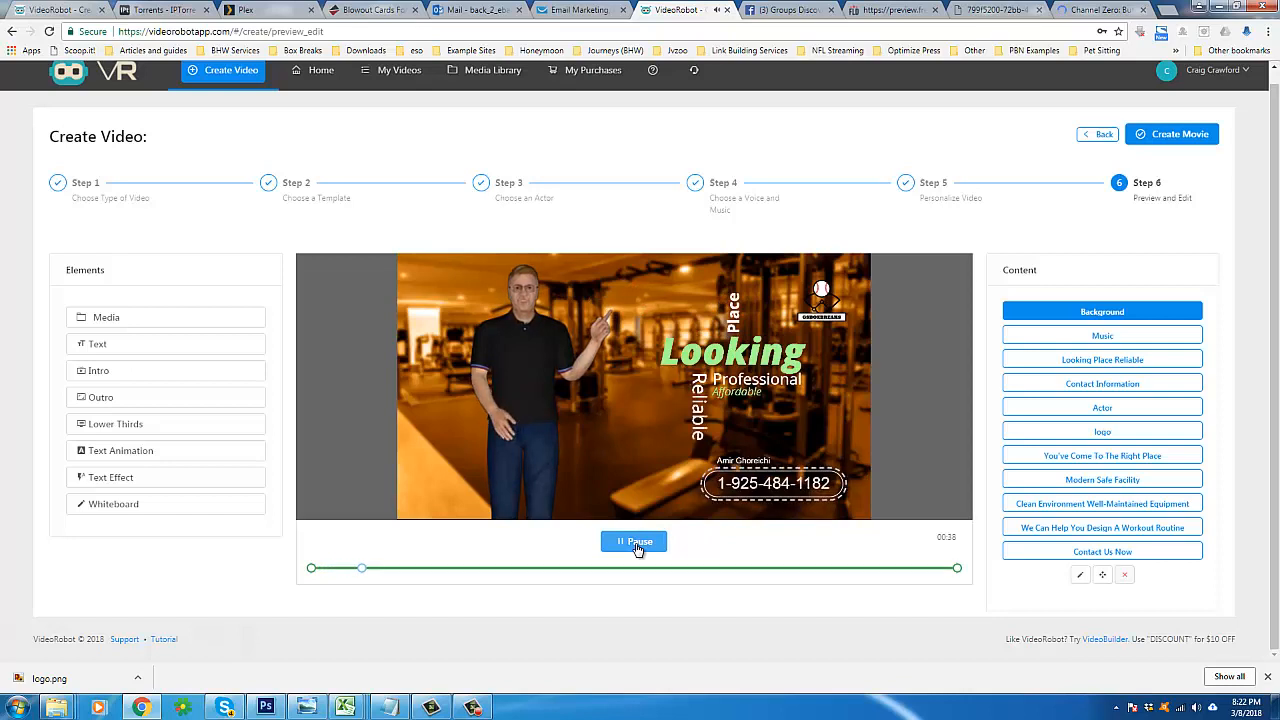
pyautogui.click(637, 545)
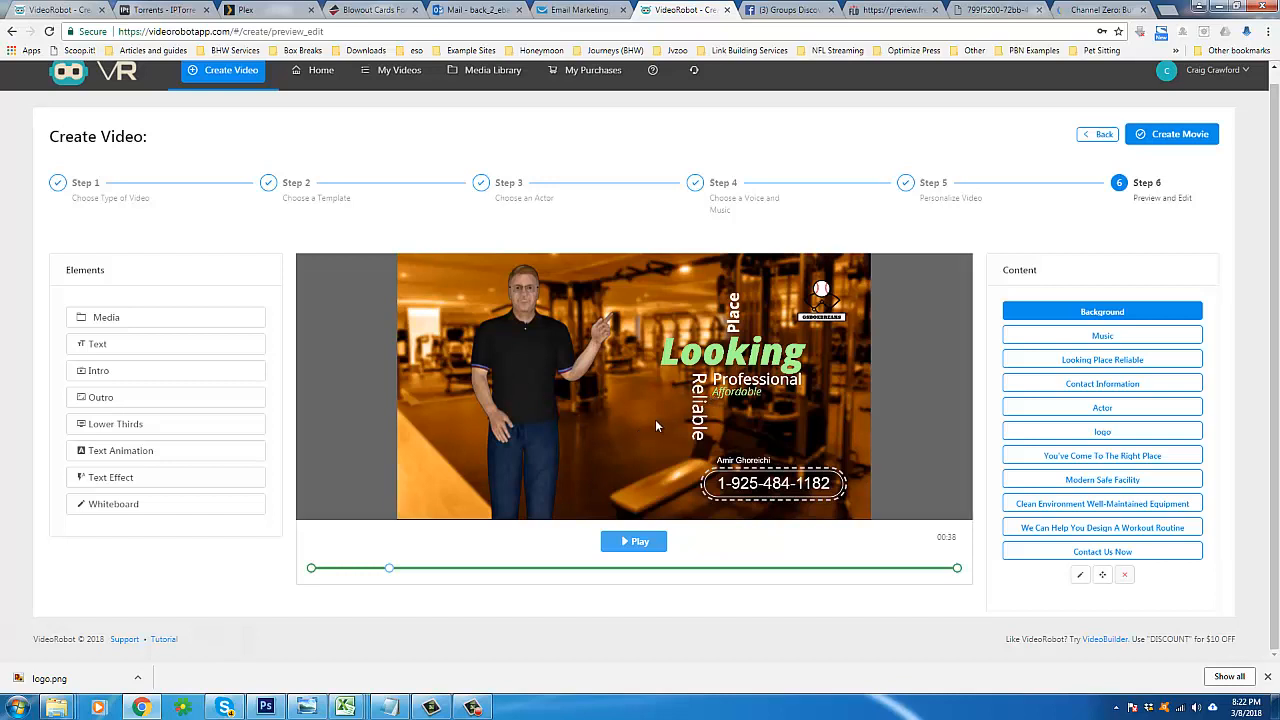
# - Open the properties of the "Looking Place Reliable" text animation for editing
pyautogui.click(1080, 365)
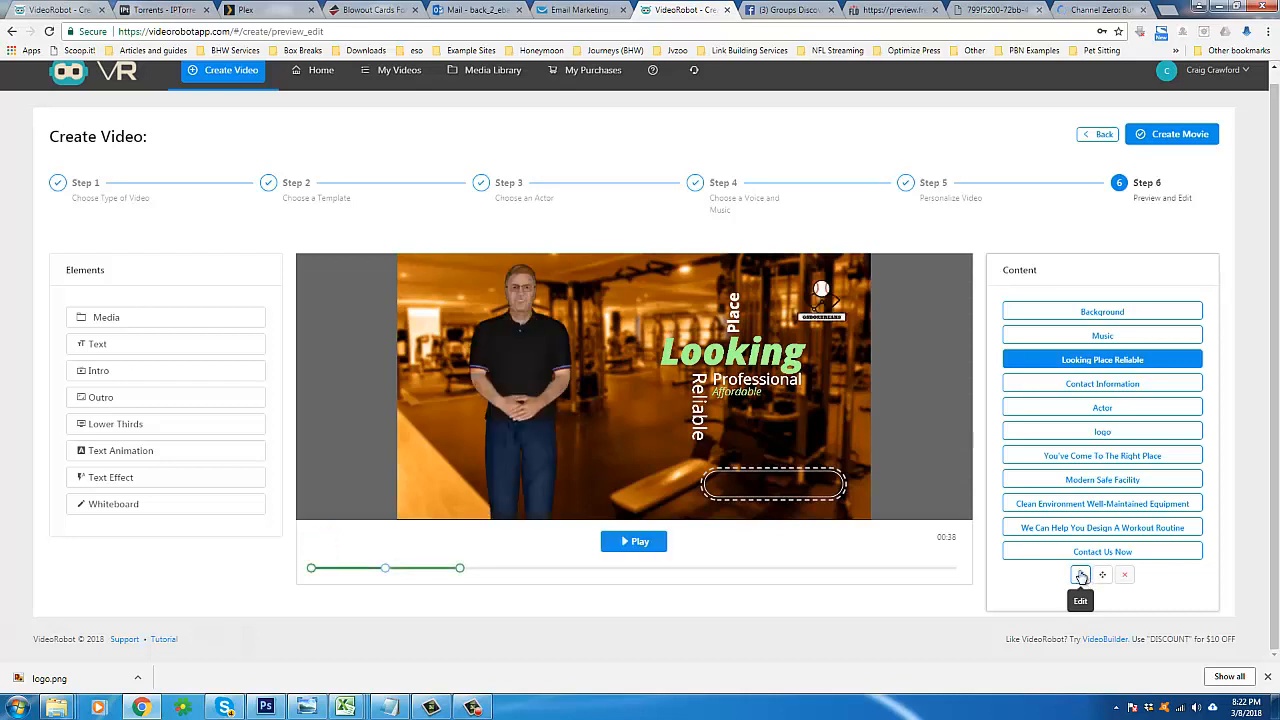
pyautogui.click(1088, 362)
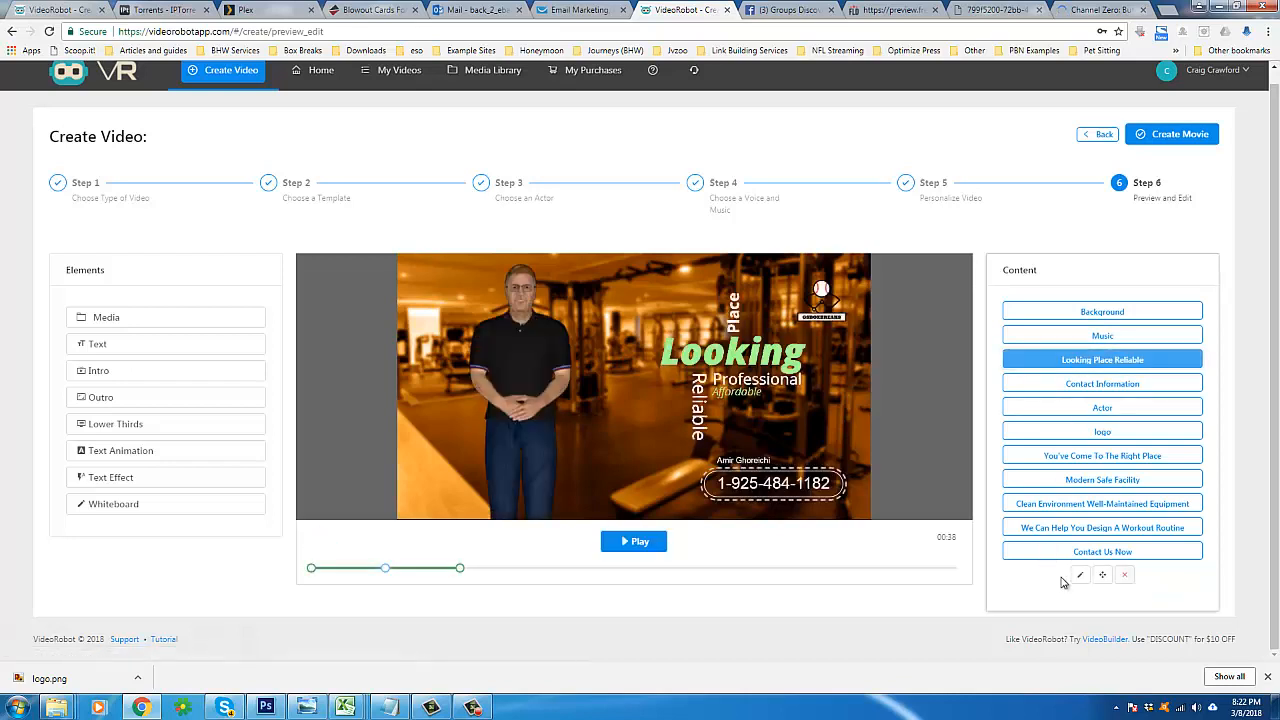
pyautogui.click(1079, 575)
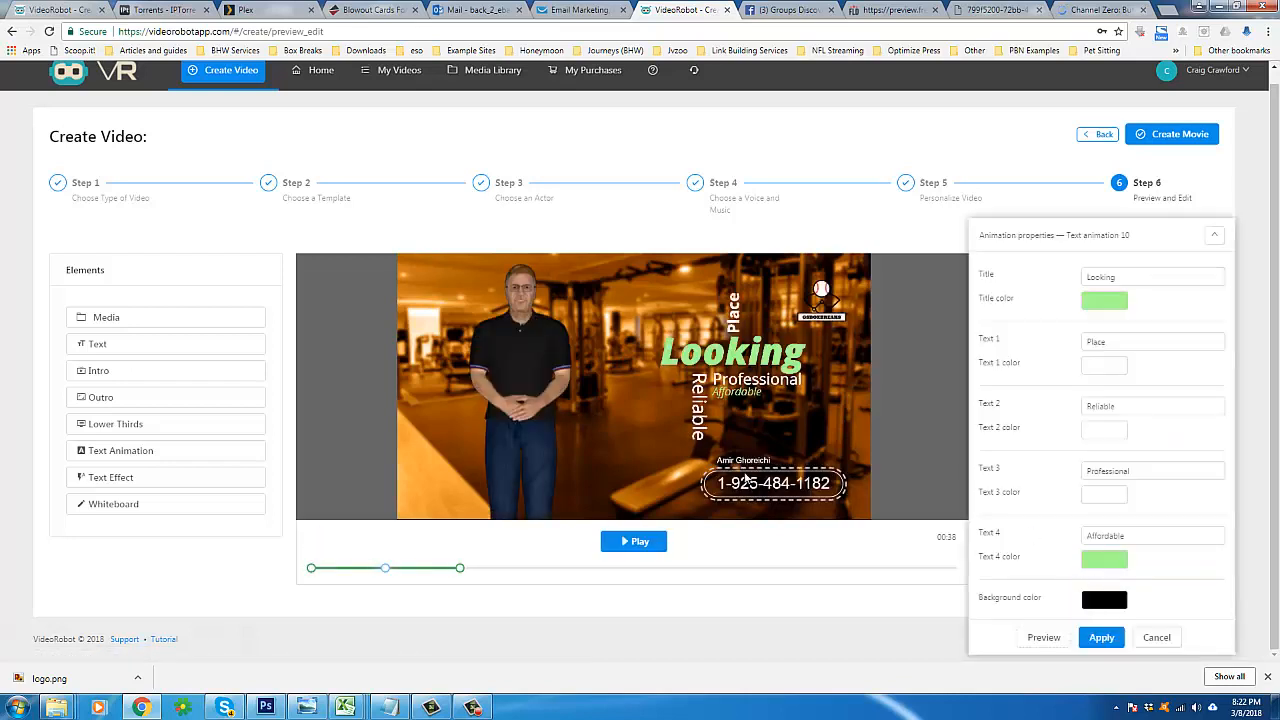
# - Open script2.txt from the video folder in Notepad, copy the line "Best Prices Online", and return to the animation properties
pyautogui.moveTo(55, 712)
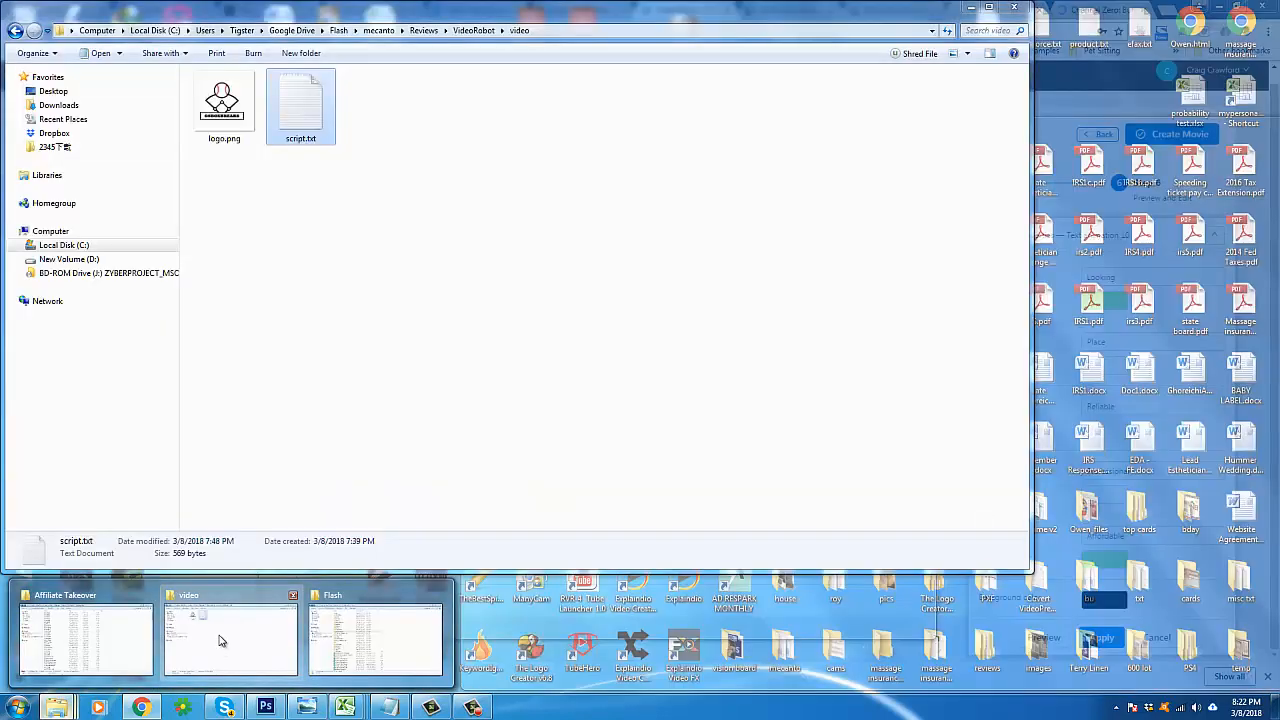
pyautogui.click(228, 640)
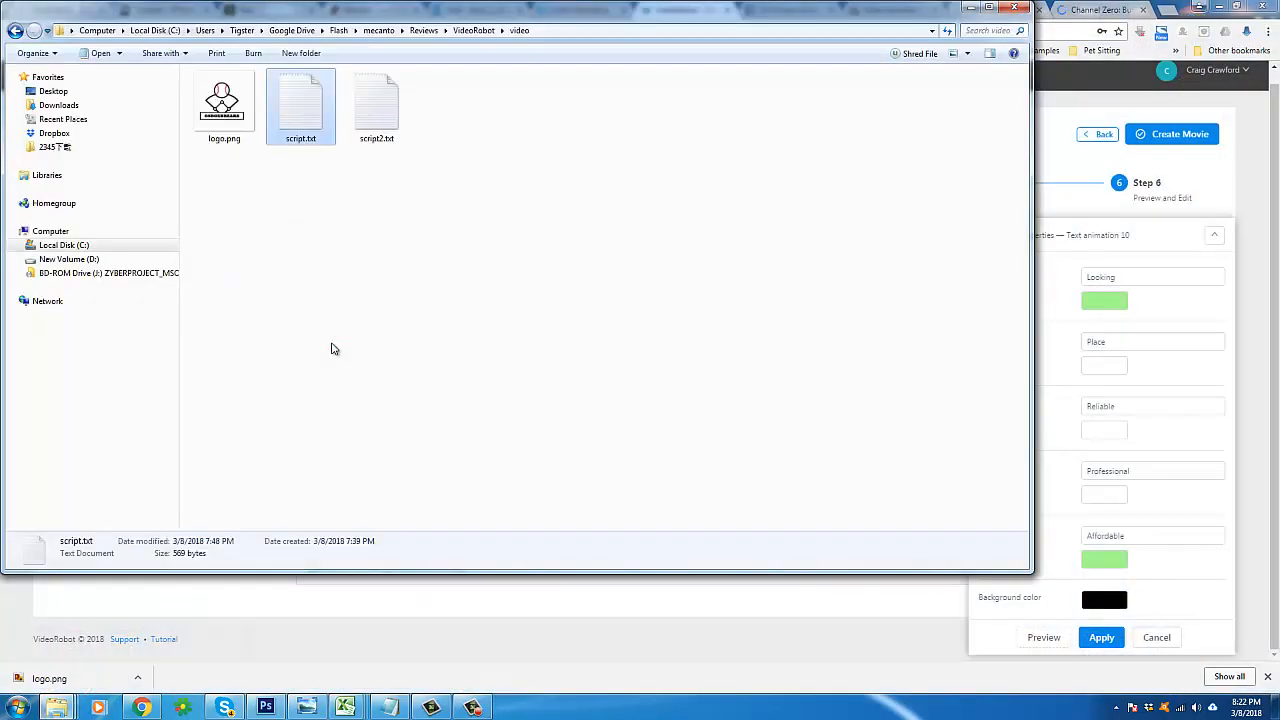
pyautogui.doubleClick(372, 118)
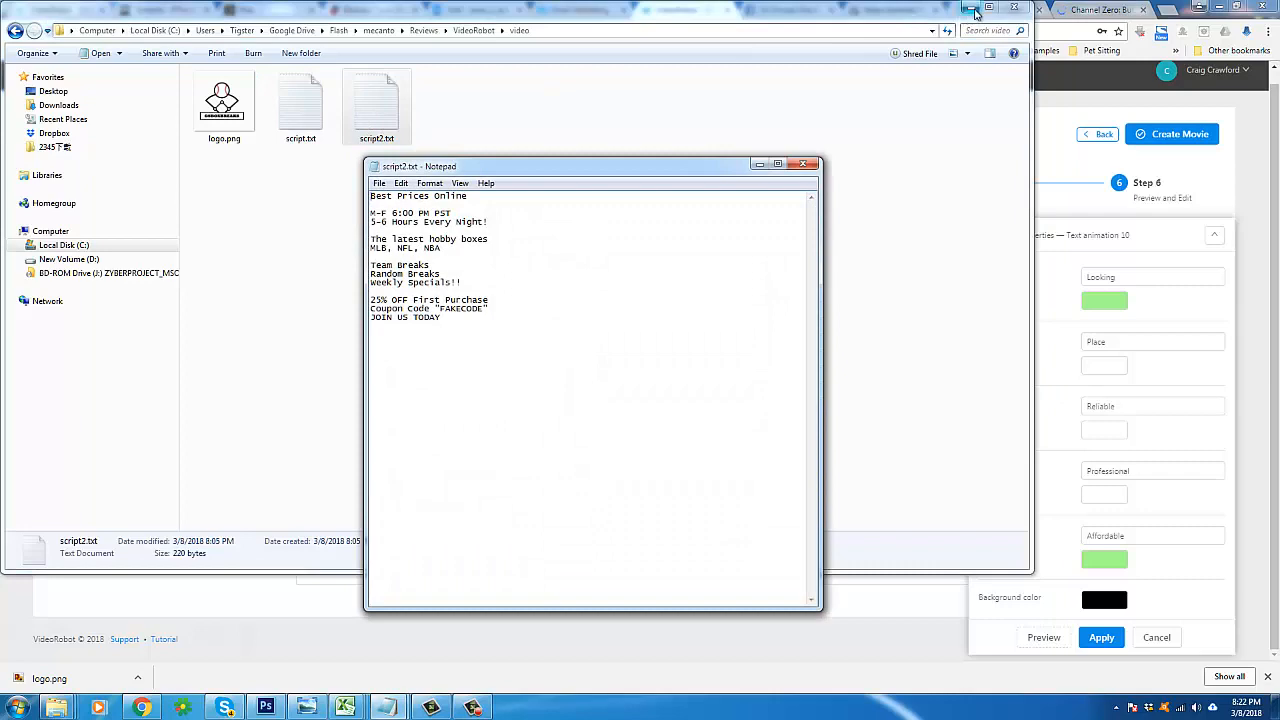
pyautogui.click(970, 8)
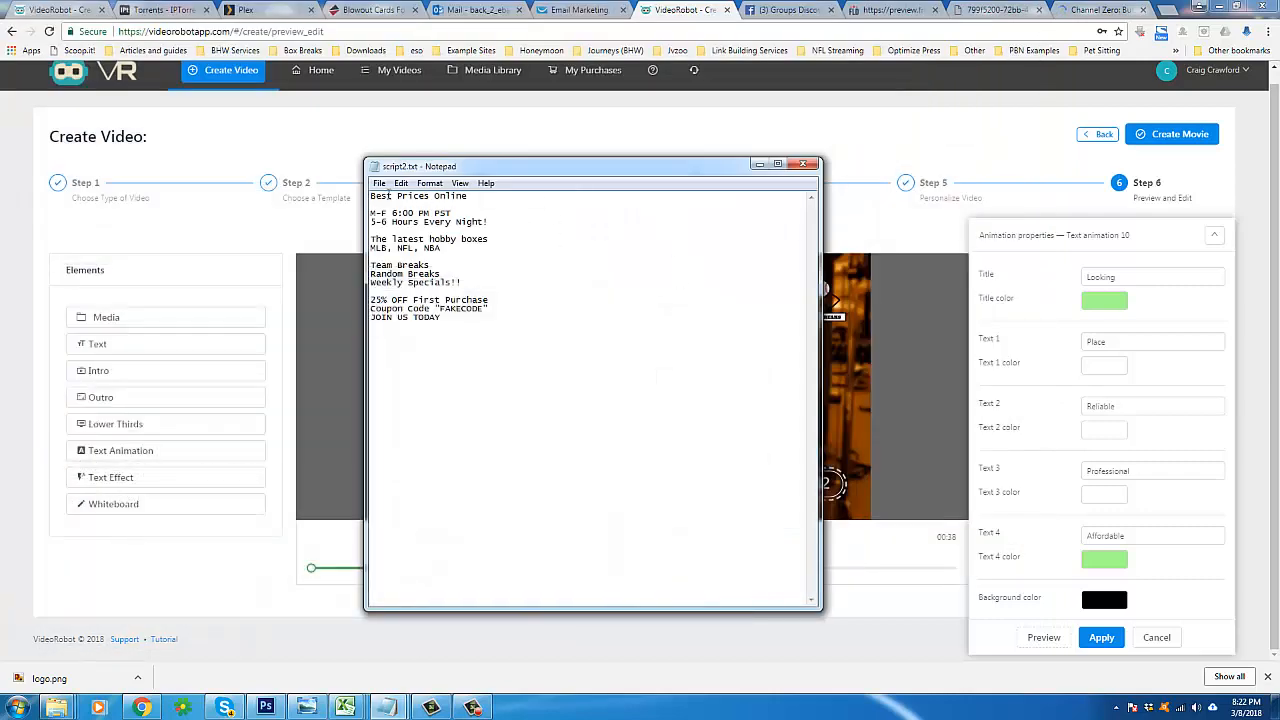
pyautogui.moveTo(371, 196); pyautogui.dragTo(485, 196)
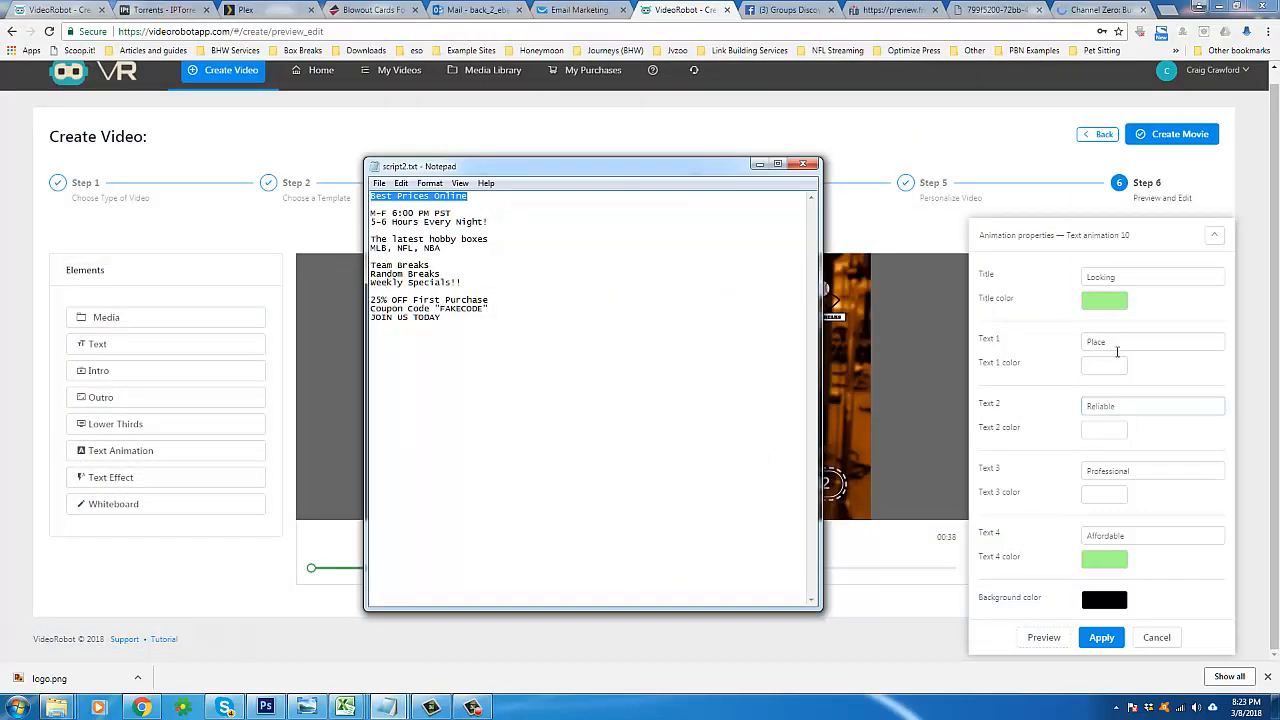
pyautogui.rightClick(476, 201)
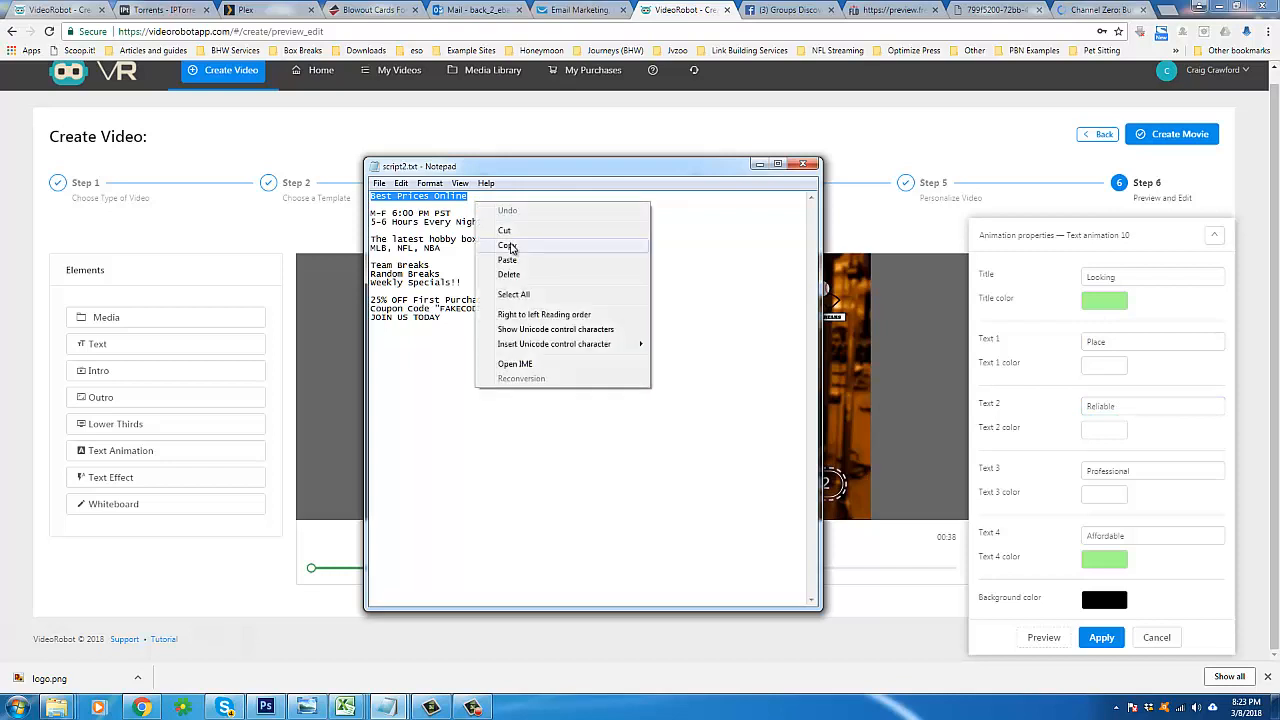
pyautogui.click(507, 245)
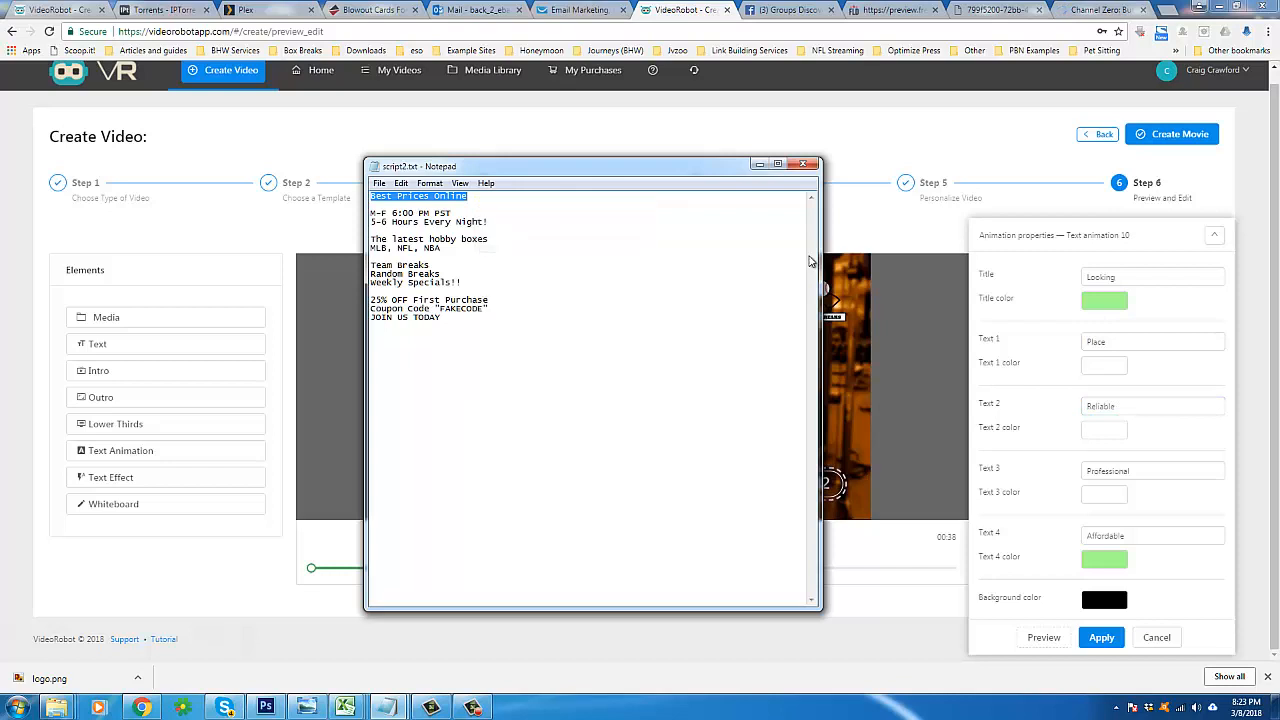
pyautogui.click(759, 164)
# - Set the text animation's title to "Best Prices" and Text 1 to "Online"
pyautogui.click(1128, 275)
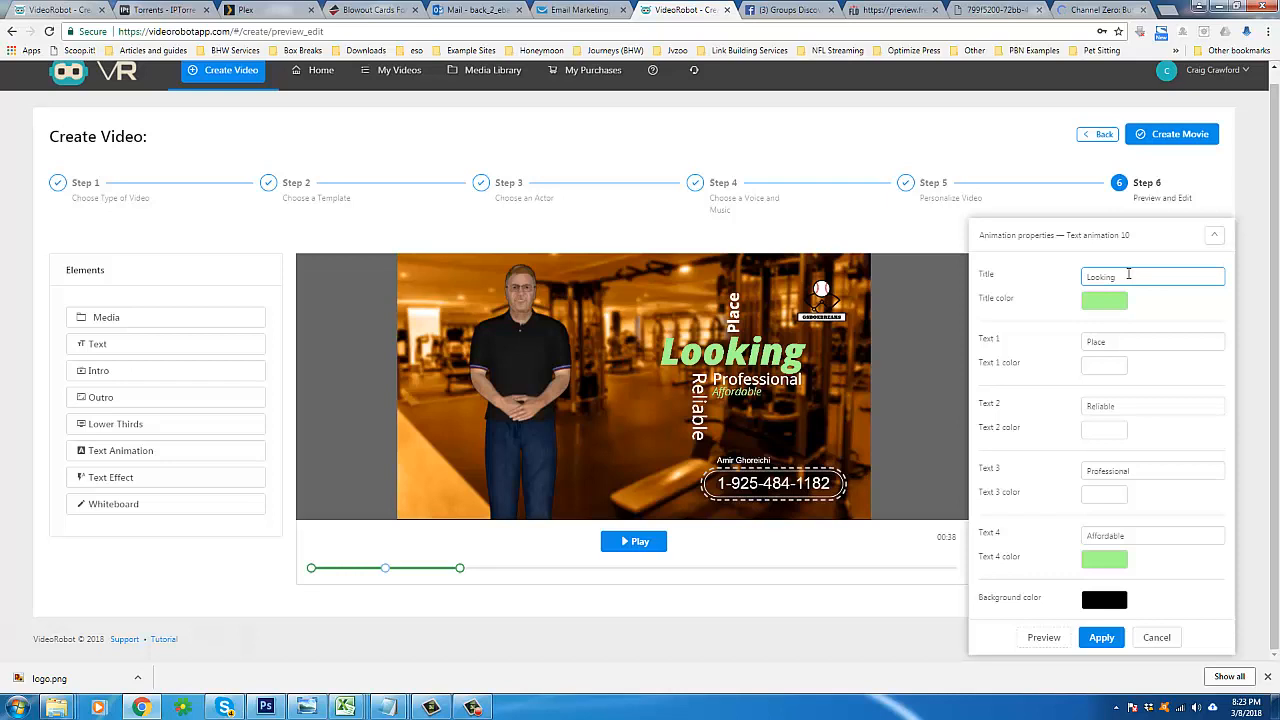
pyautogui.doubleClick(1128, 274)
pyautogui.write('Best Prices')
pyautogui.doubleClick(1130, 340)
pyautogui.write('Online')
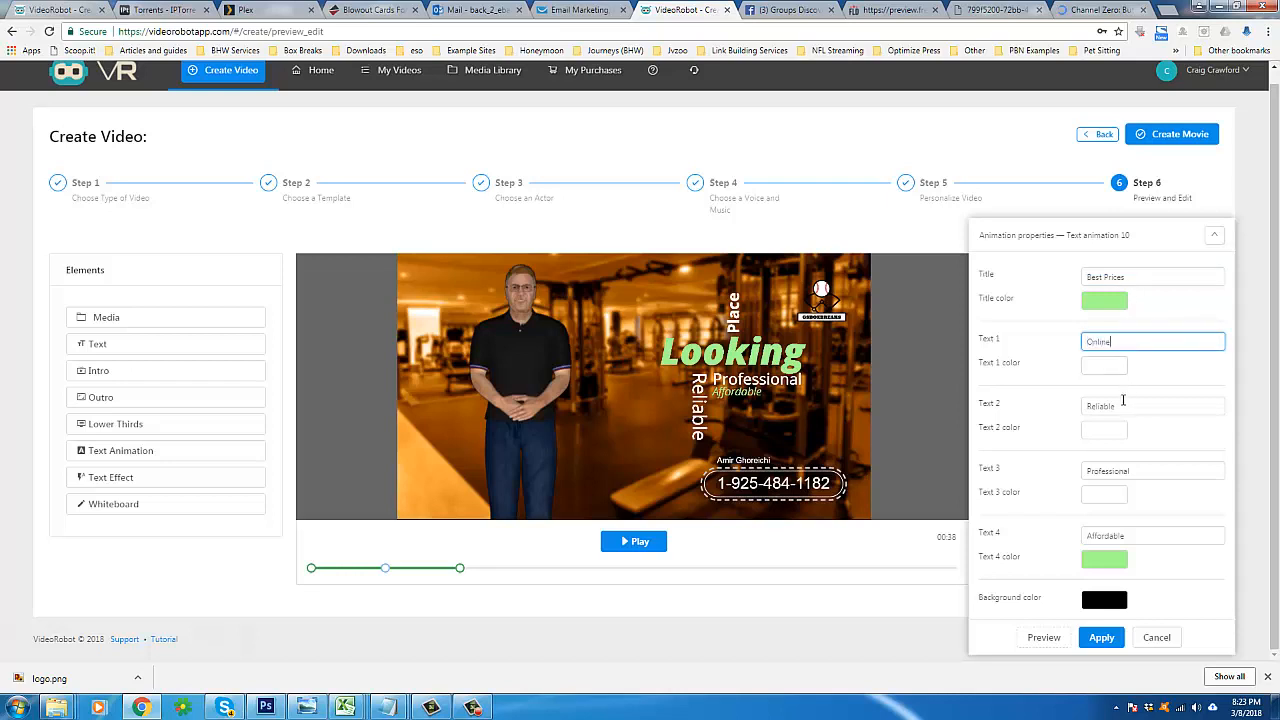
# - Set Text 2 of the animation to "Cheap" and Text 3 to "Affordable"
pyautogui.doubleClick(1122, 403)
pyautogui.write('Cheap')
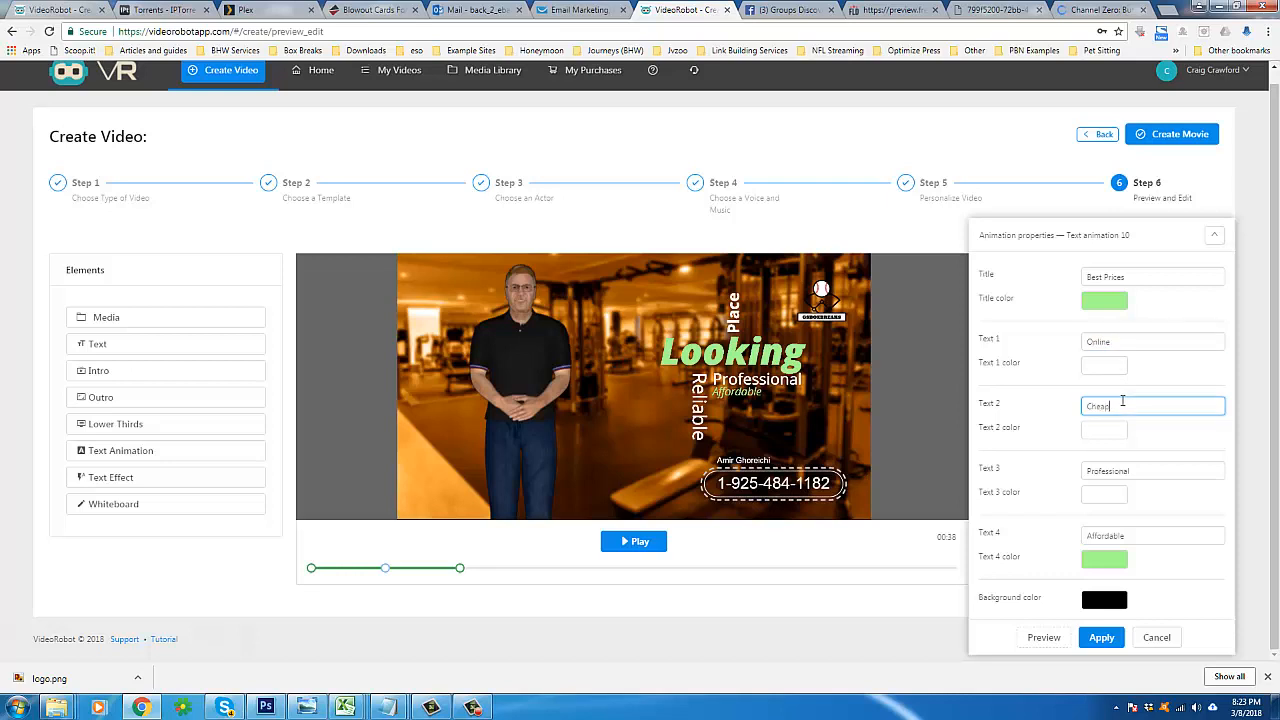
pyautogui.doubleClick(1108, 471)
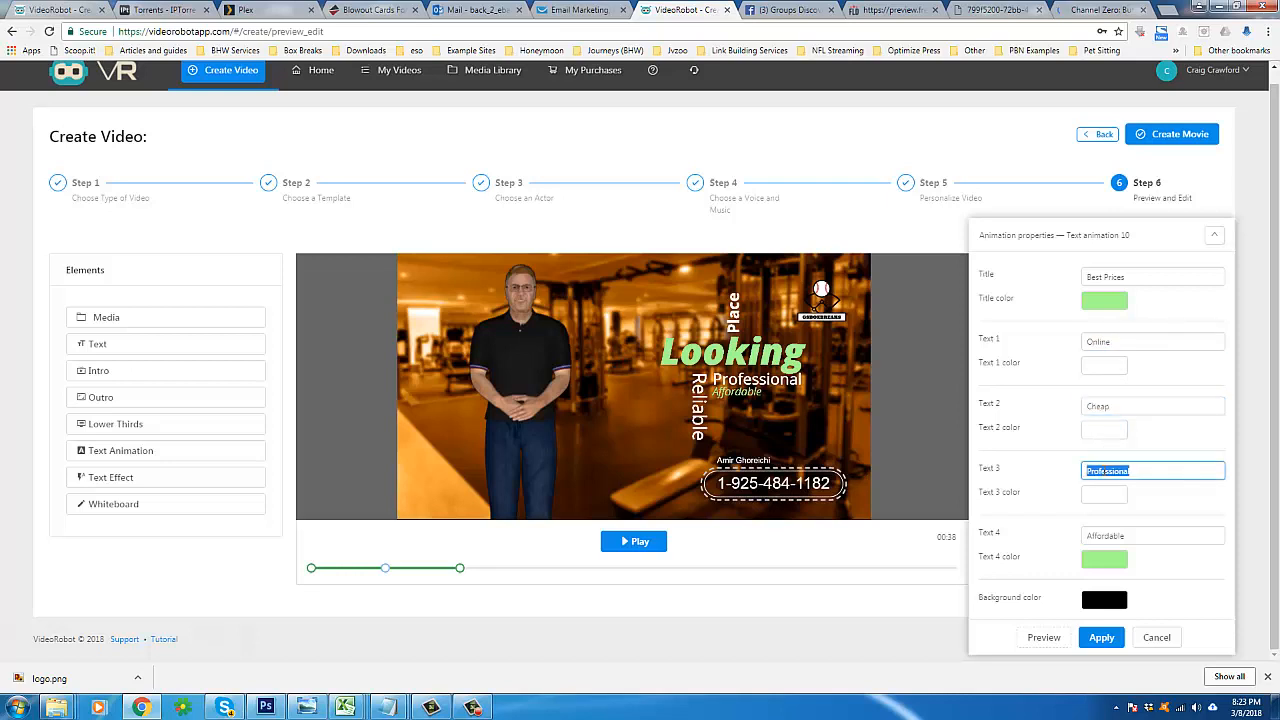
pyautogui.write('Affordable')
# - Set Text 4 of the animation to "Online" and replace Text 1 with "Cheap"
pyautogui.doubleClick(1104, 531)
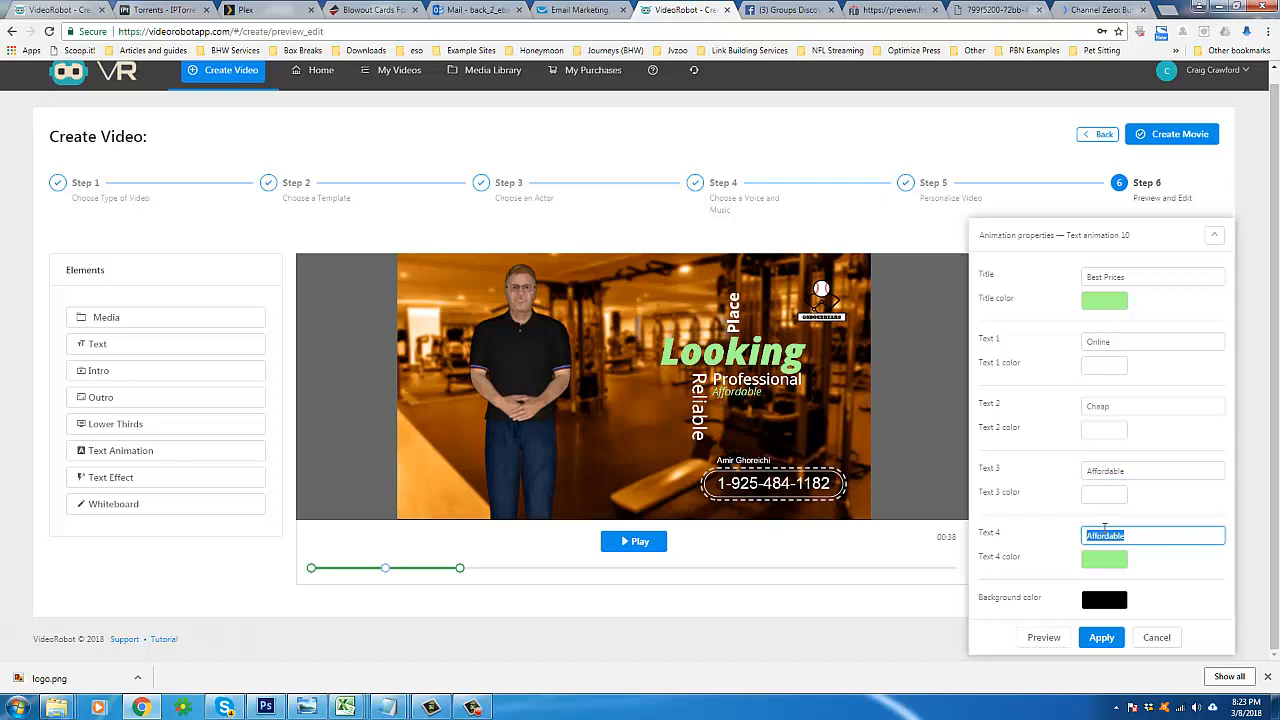
pyautogui.doubleClick(1100, 341)
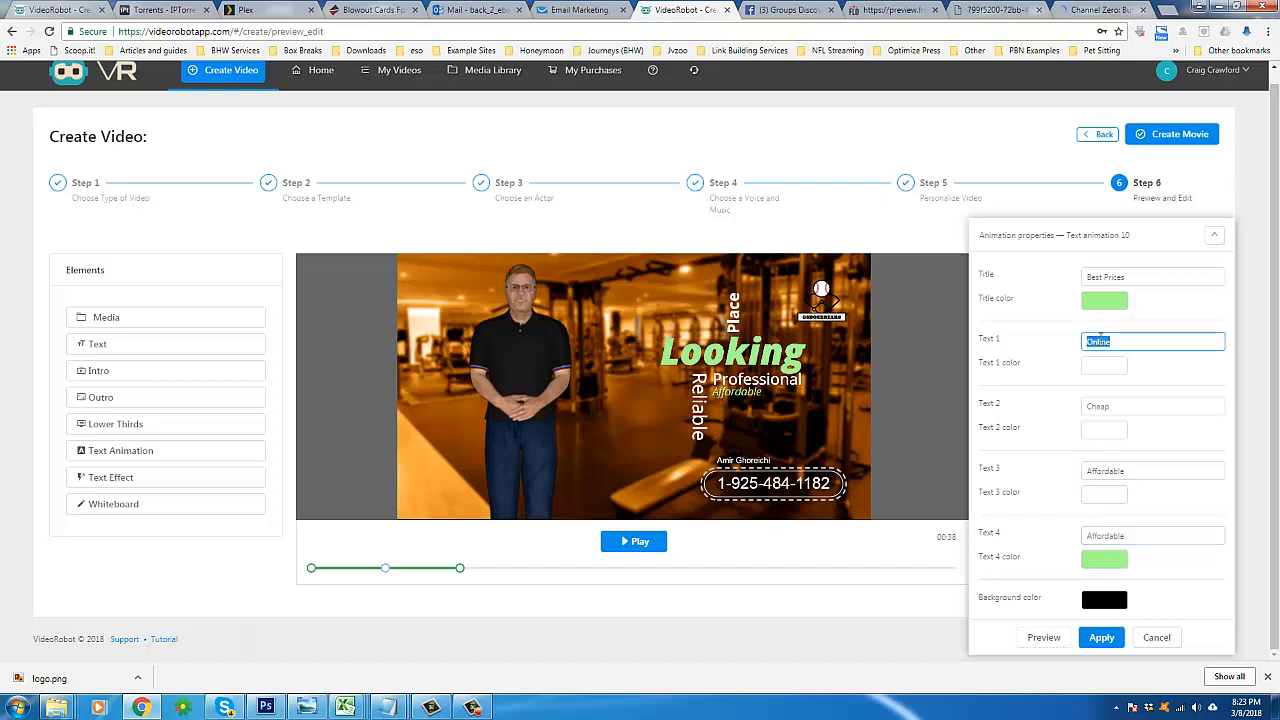
pyautogui.doubleClick(1127, 536)
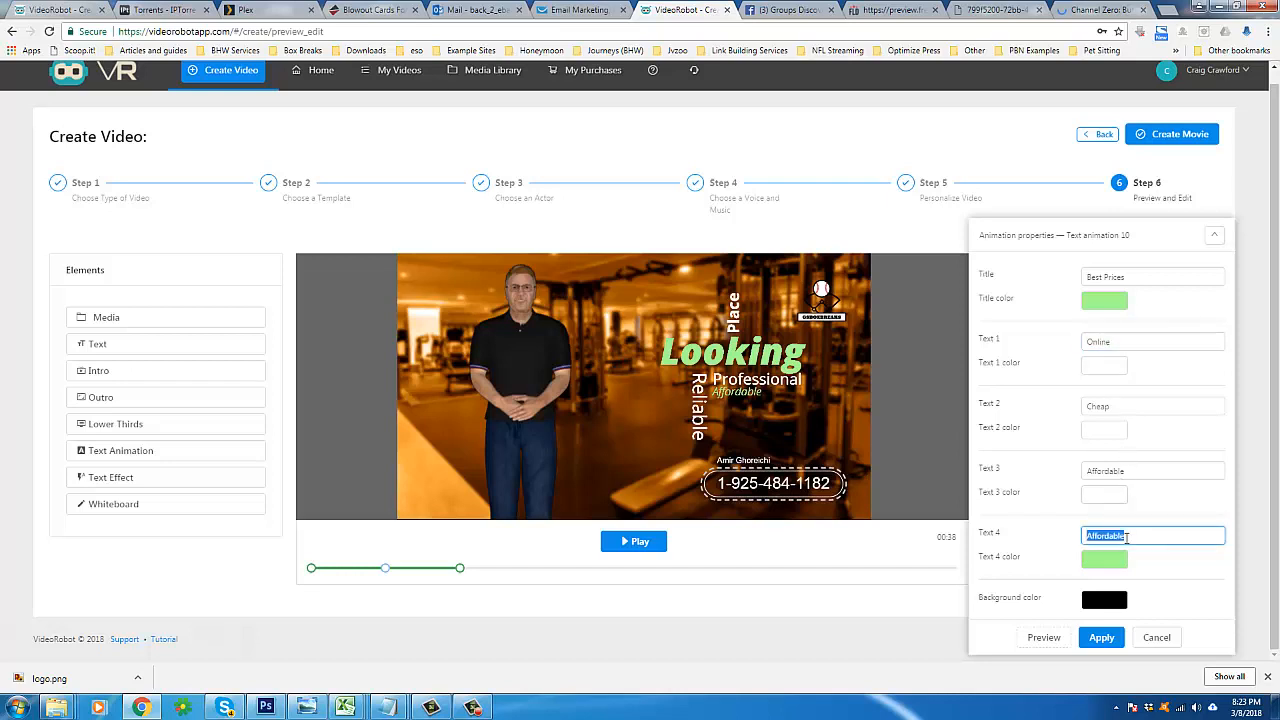
pyautogui.write('Online')
pyautogui.doubleClick(1104, 341)
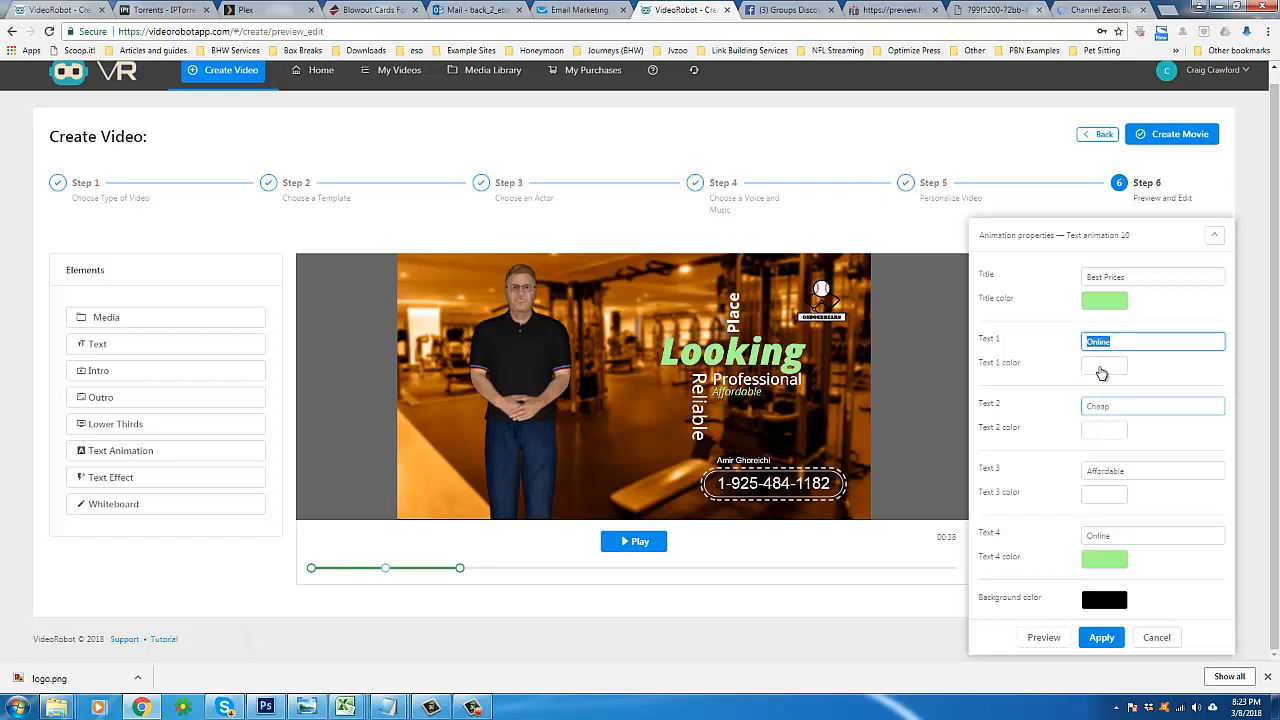
pyautogui.write('Cheap')
pyautogui.click(1104, 376)
# - Set Text 2 to "Affordable" and Text 3 to "Low", and preview the text animation
pyautogui.doubleClick(1110, 404)
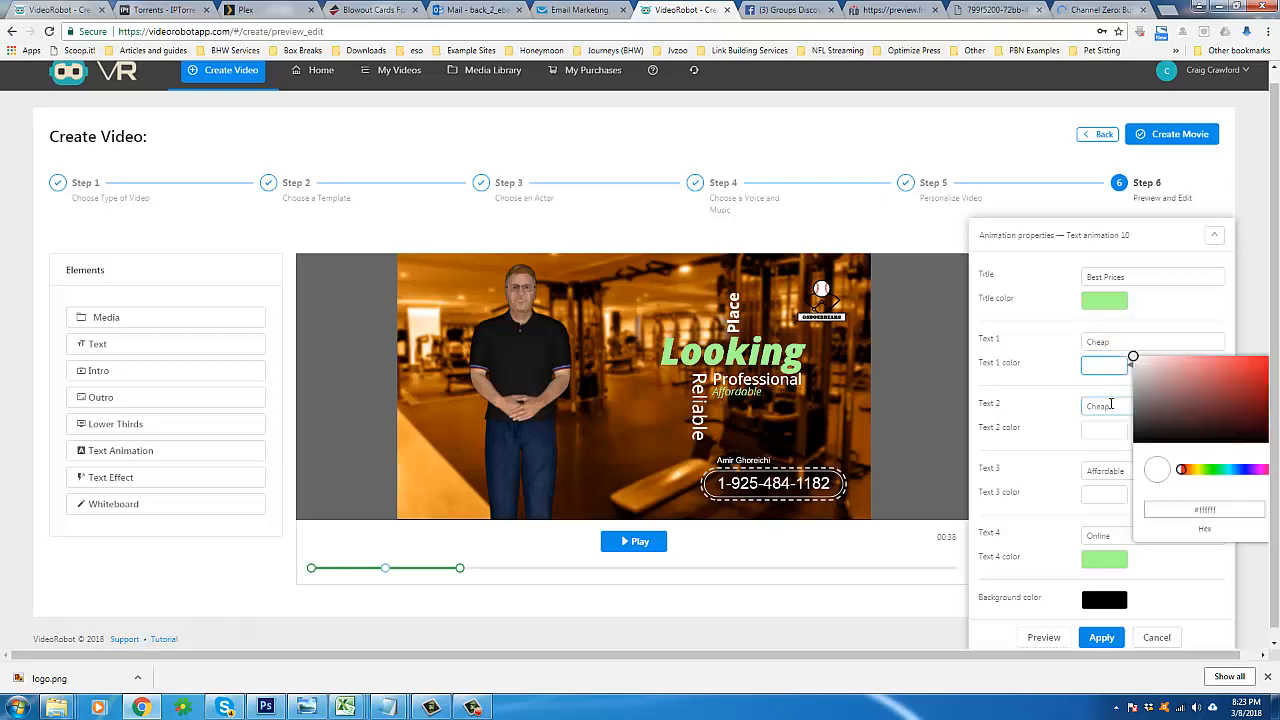
pyautogui.write('A')
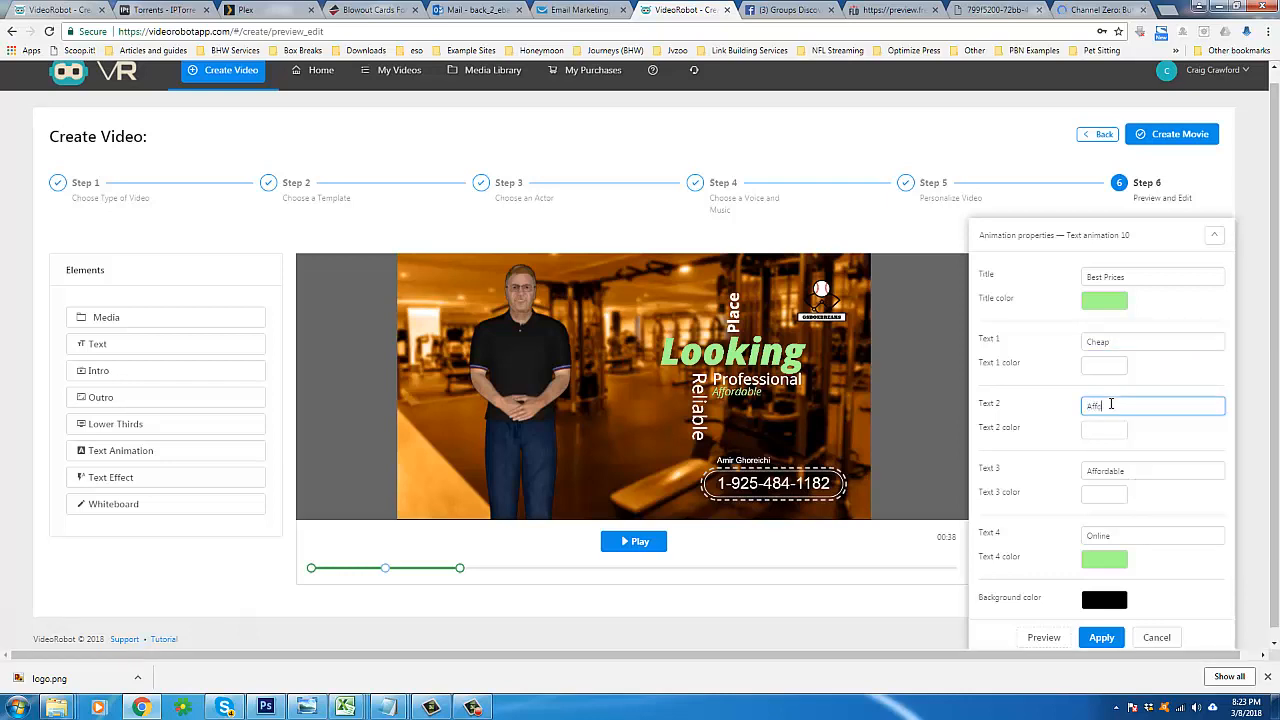
pyautogui.write('ffordable')
pyautogui.doubleClick(1092, 472)
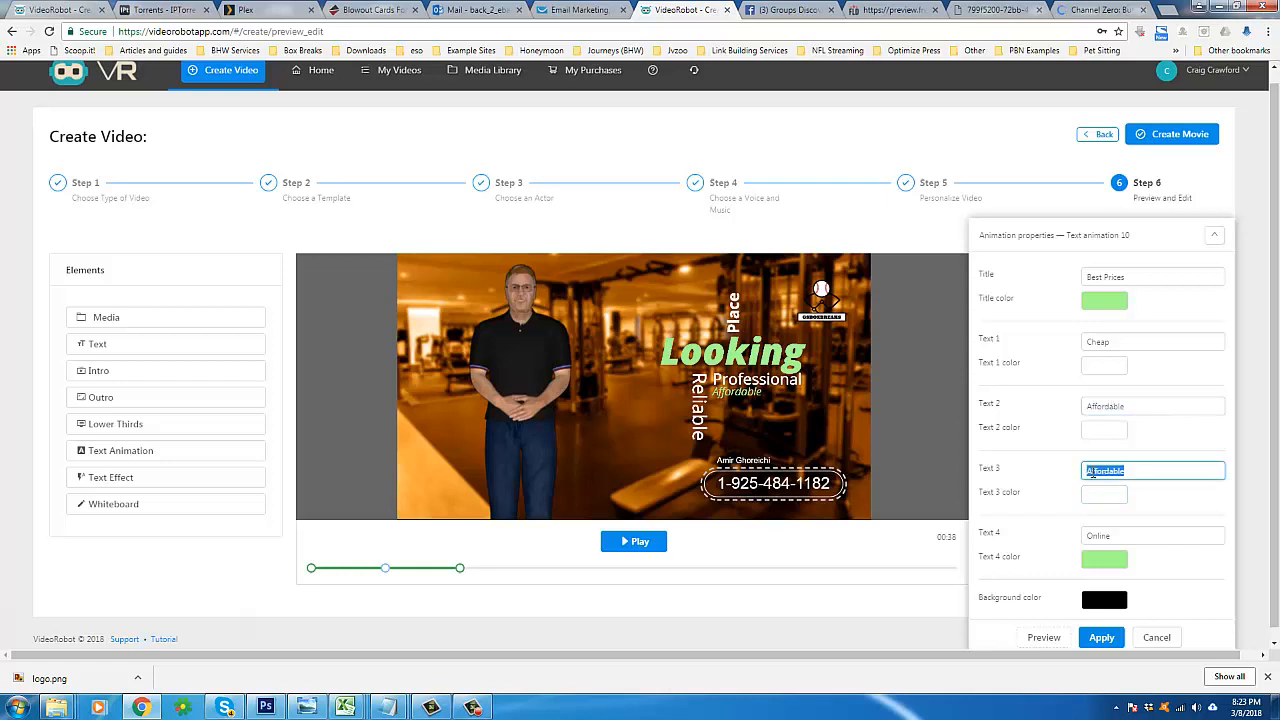
pyautogui.write('Low')
pyautogui.click(1055, 640)
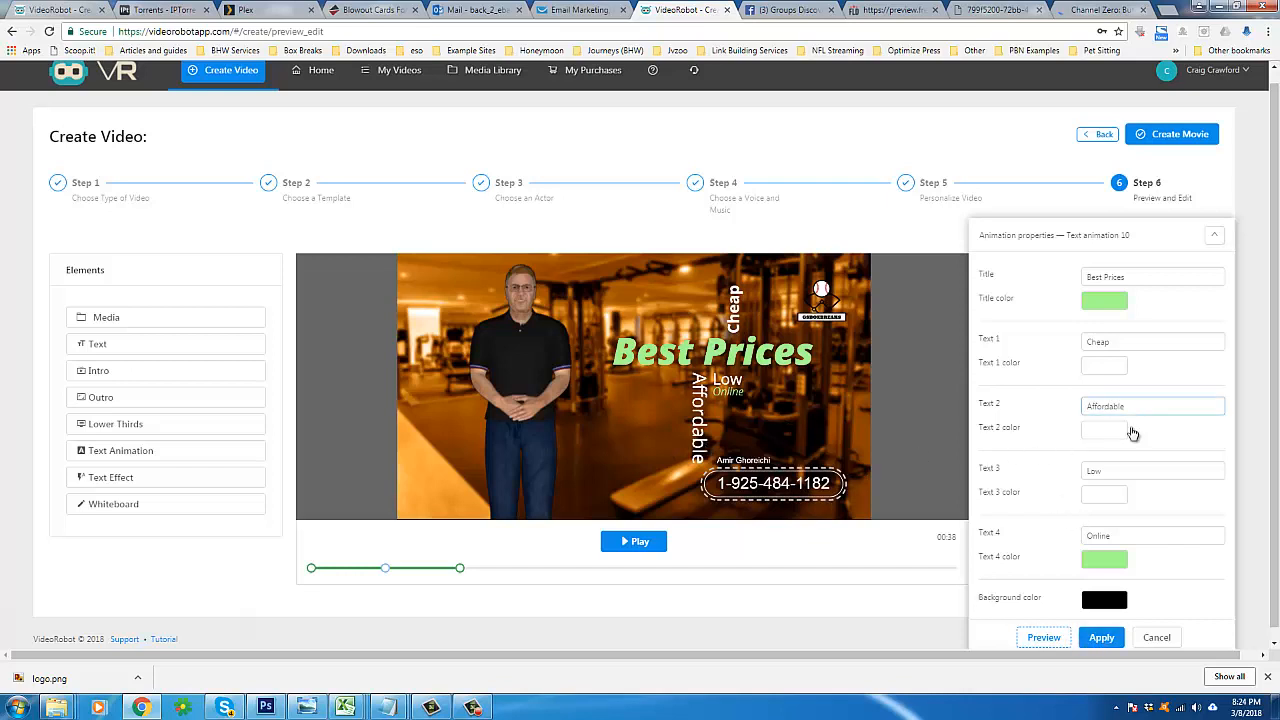
# - Swap the two texts so Text 2 reads "Low" and Text 3 reads "Affordable", preview the animation, and apply the changes
pyautogui.click(1100, 470)
pyautogui.doubleClick(1100, 470)
pyautogui.hotkey('ctrl', 'x')
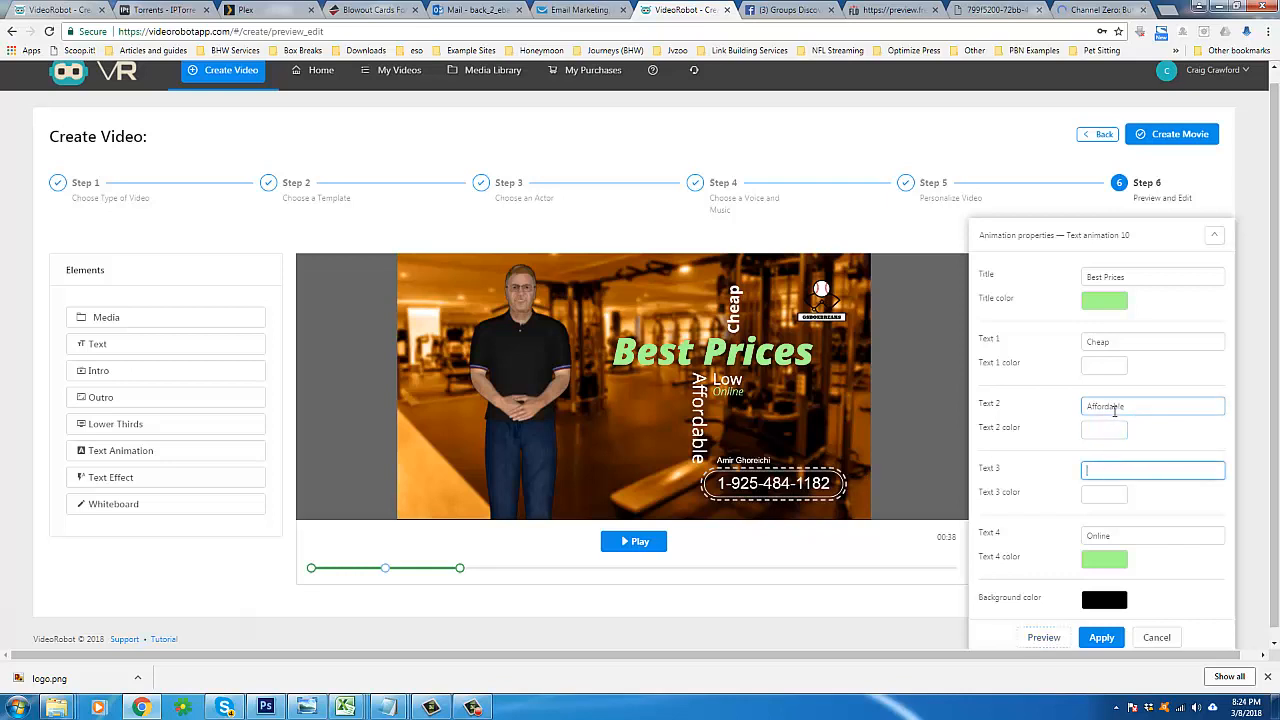
pyautogui.doubleClick(1105, 406)
pyautogui.hotkey('ctrl', 'v')
pyautogui.click(1114, 468)
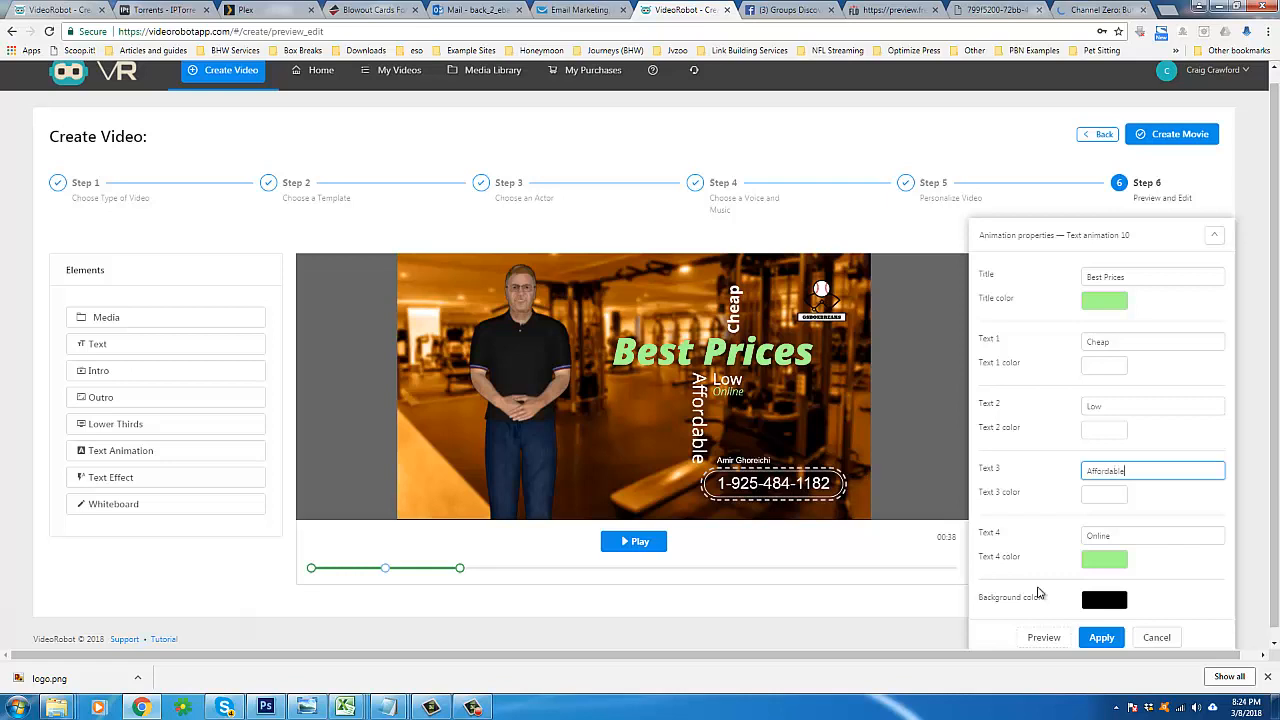
pyautogui.click(1044, 637)
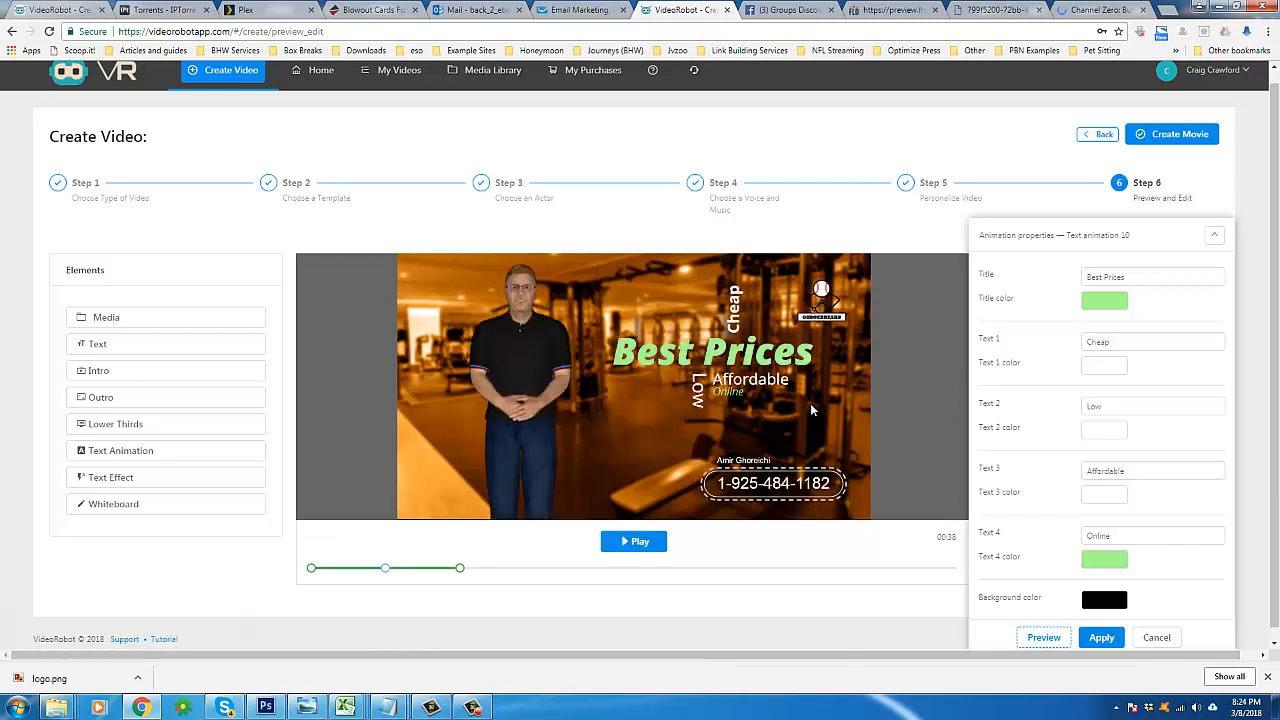
pyautogui.click(1101, 638)
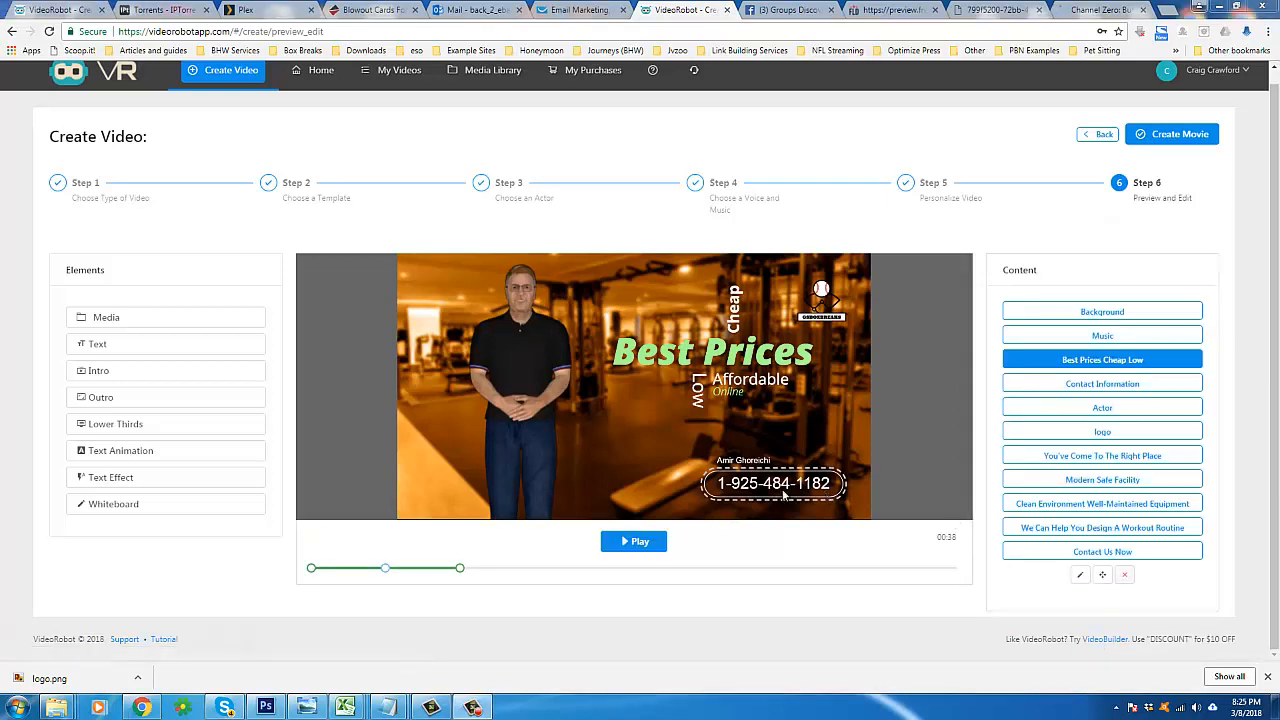
# - Check the end of the edited opening animation, select "You've Come To The Right Place", and play through its section of the video
pyautogui.click(430, 568)
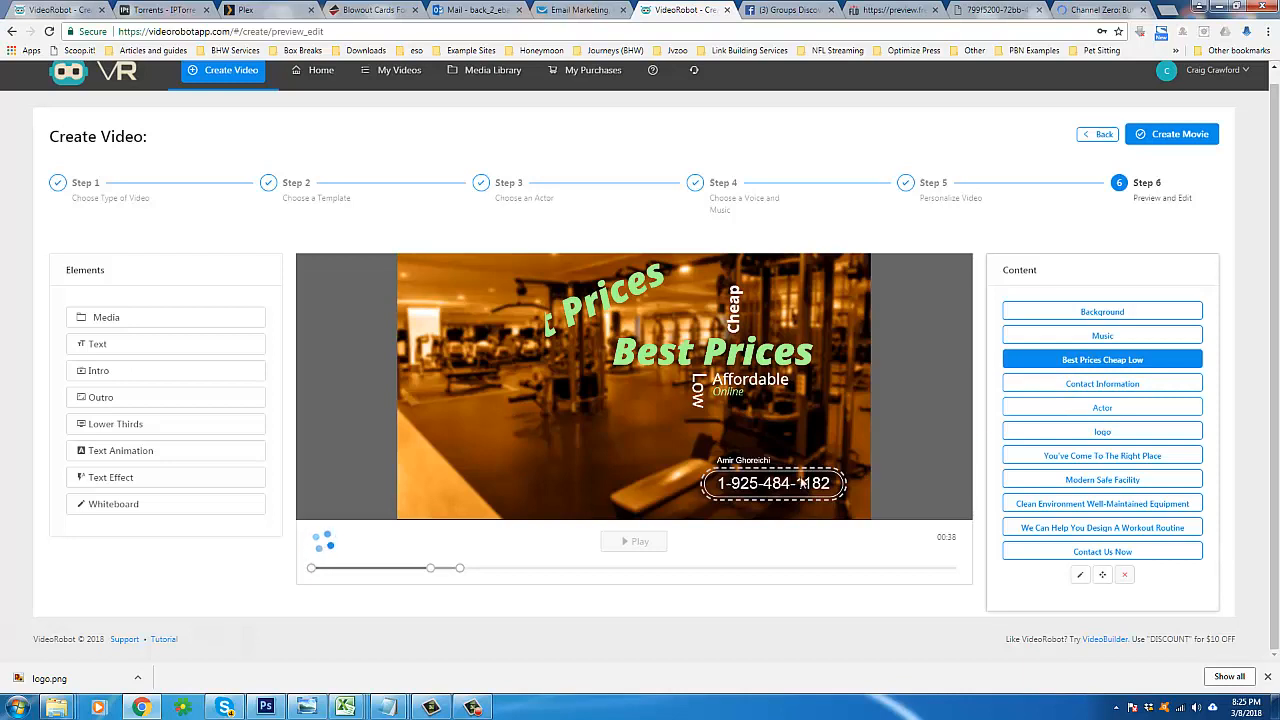
pyautogui.click(1094, 463)
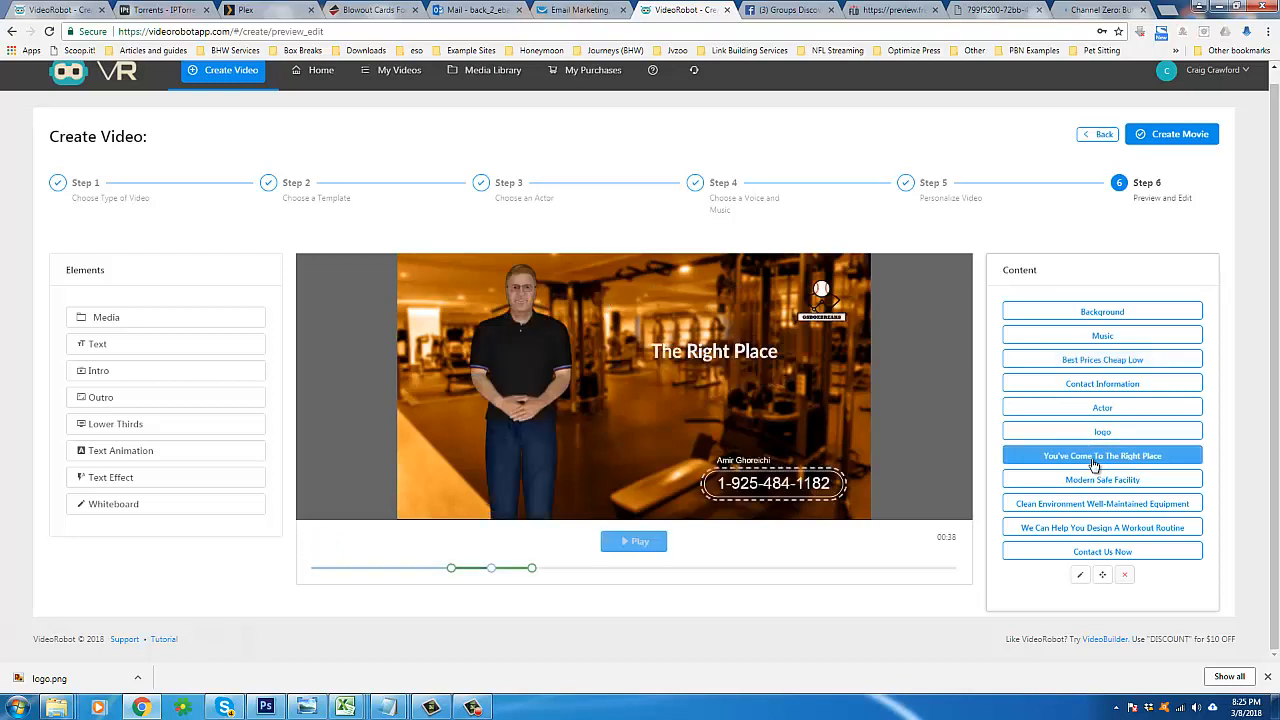
pyautogui.click(630, 543)
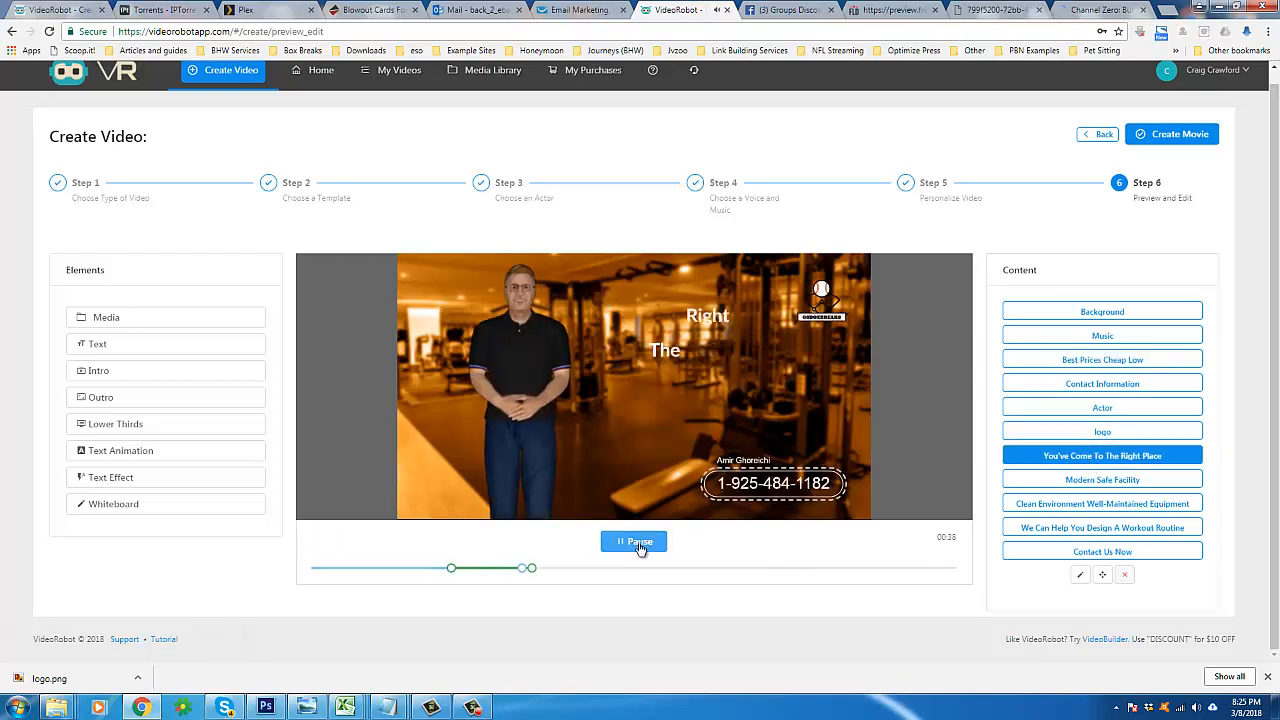
pyautogui.click(638, 544)
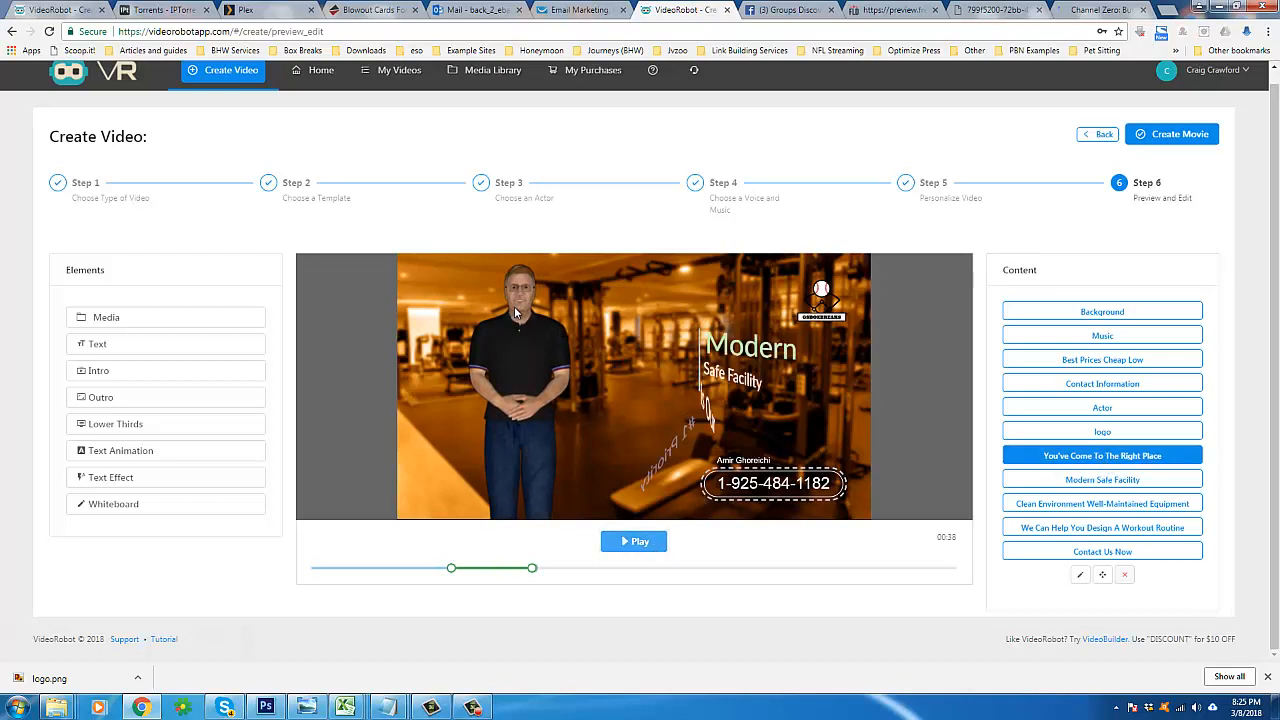
# - Replace Text 1 of the "You've Come To The Right Place" animation with "M-F 6:00 PM PST" copied from script2.txt
pyautogui.moveTo(386, 707)
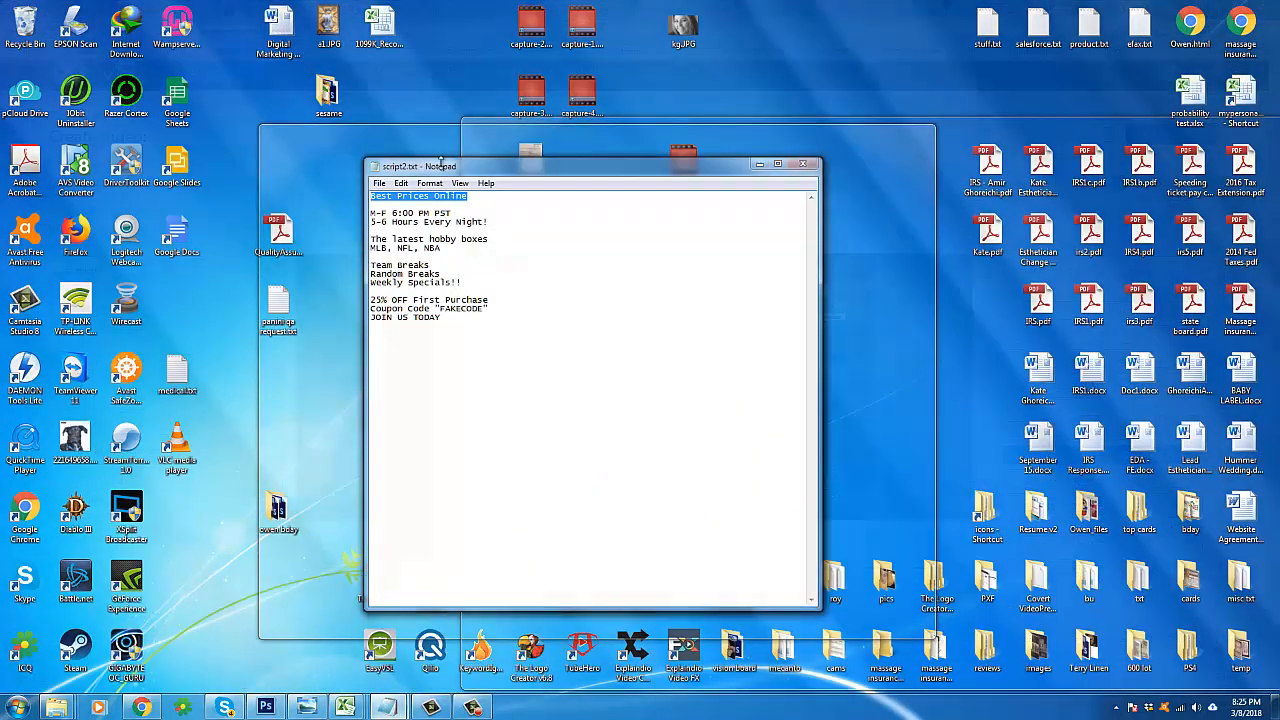
pyautogui.click(476, 651)
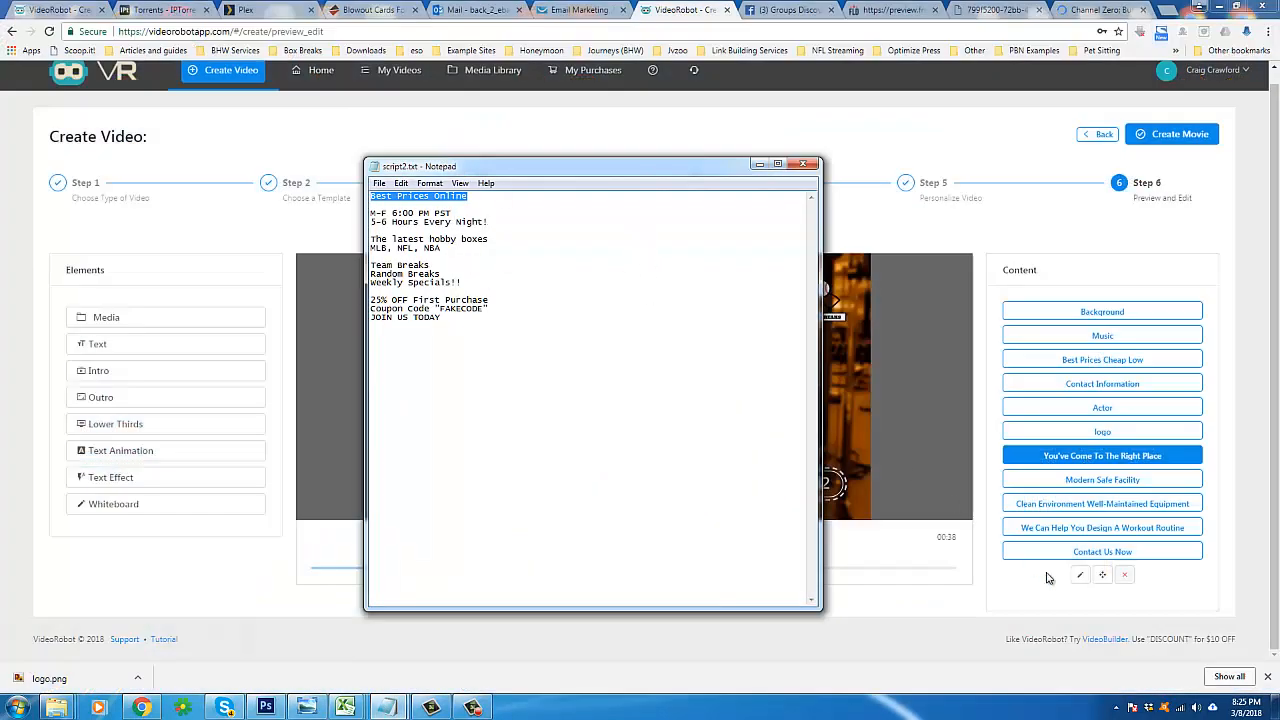
pyautogui.click(1080, 576)
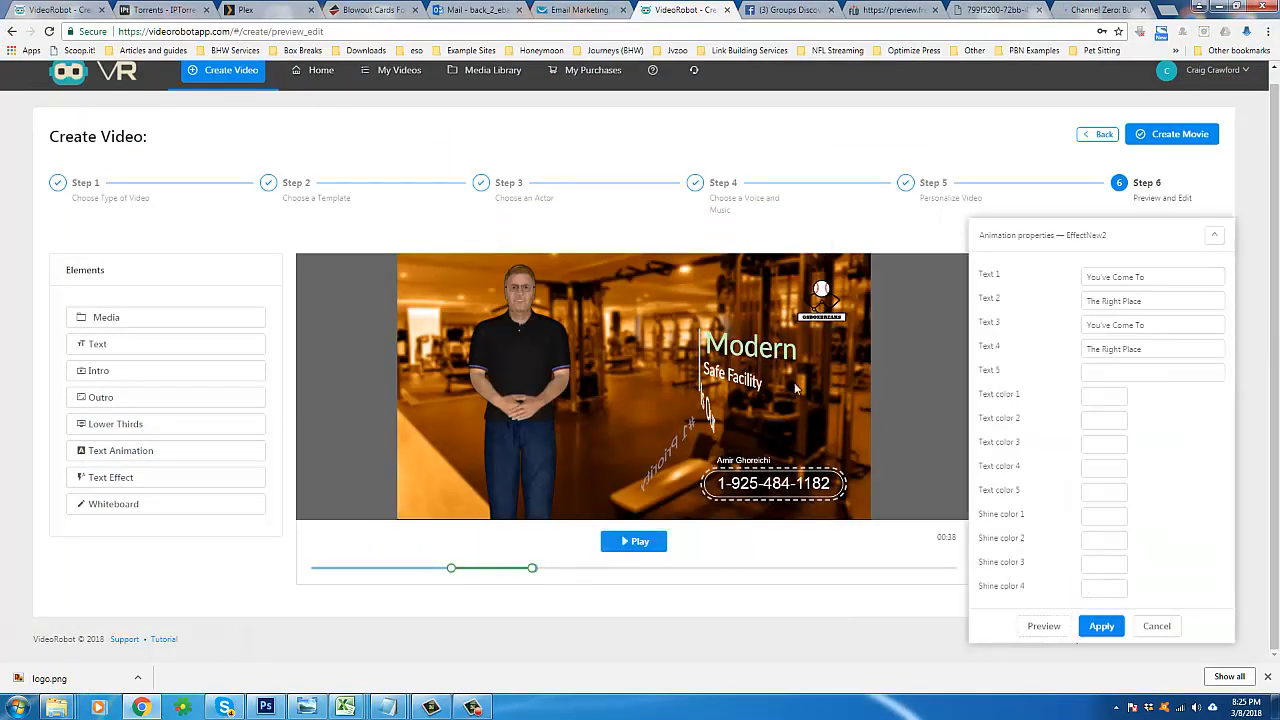
pyautogui.moveTo(386, 705)
pyautogui.click(457, 640)
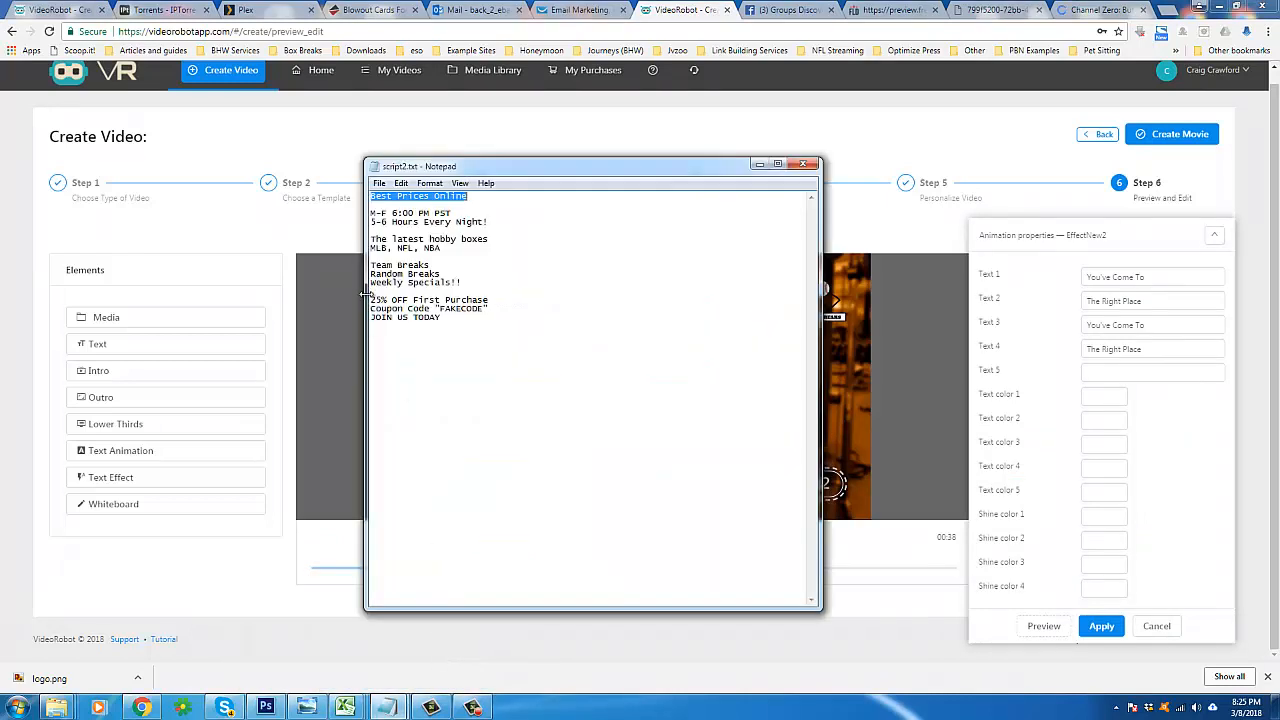
pyautogui.moveTo(372, 213); pyautogui.dragTo(449, 214)
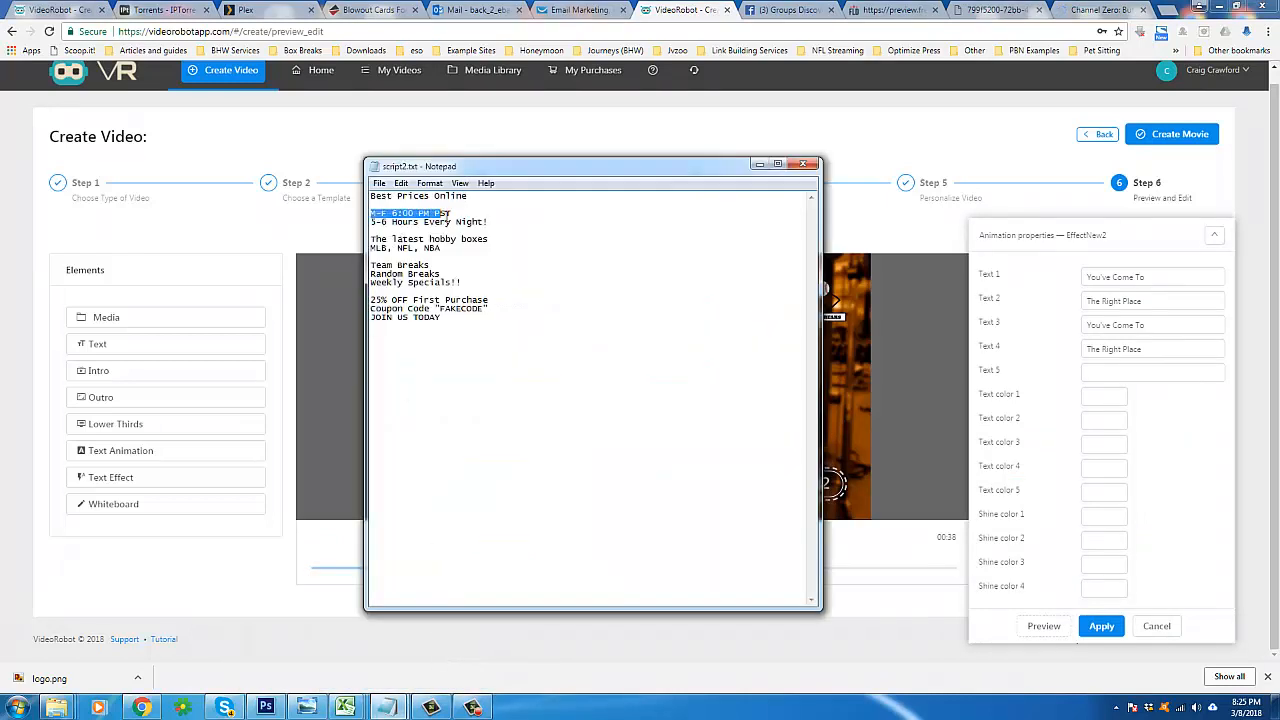
pyautogui.rightClick(478, 215)
pyautogui.click(514, 260)
pyautogui.click(1160, 276)
pyautogui.tripleClick(1160, 276)
pyautogui.rightClick(1160, 276)
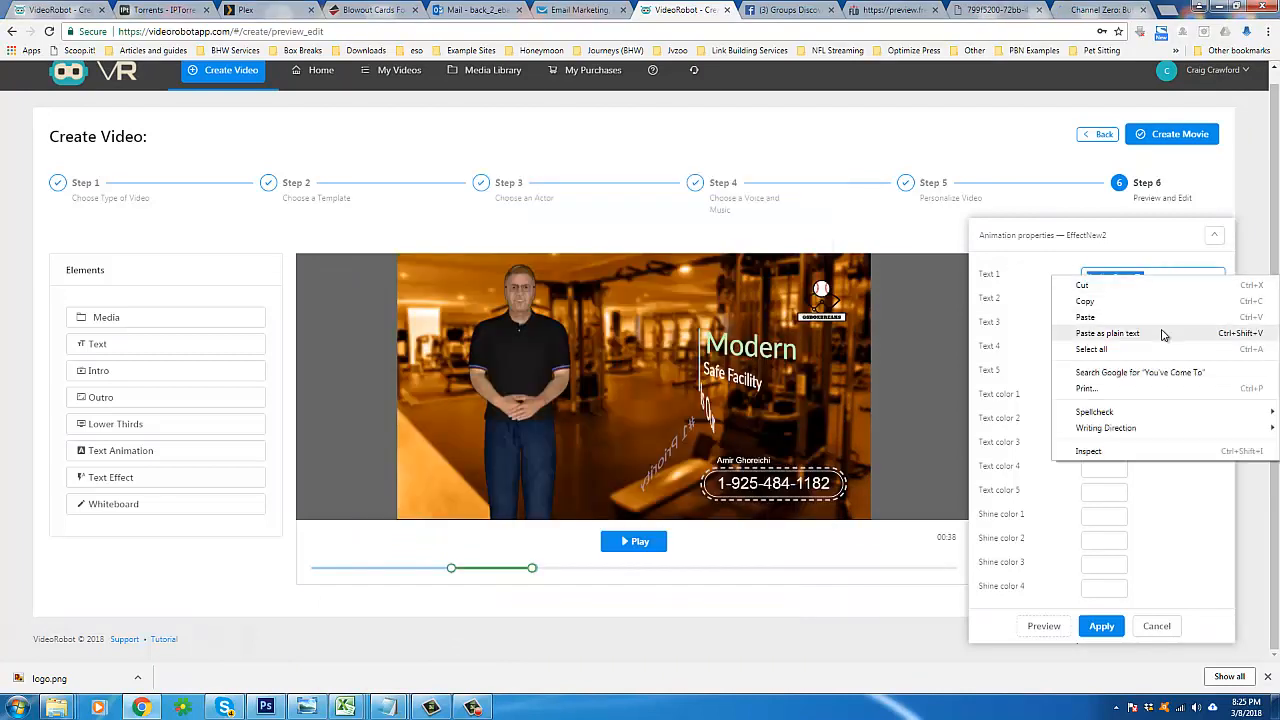
pyautogui.click(1163, 331)
# - Copy "5-6 Hours Every Night!" from script2.txt and paste it over Text 2 of the animation
pyautogui.moveTo(386, 707)
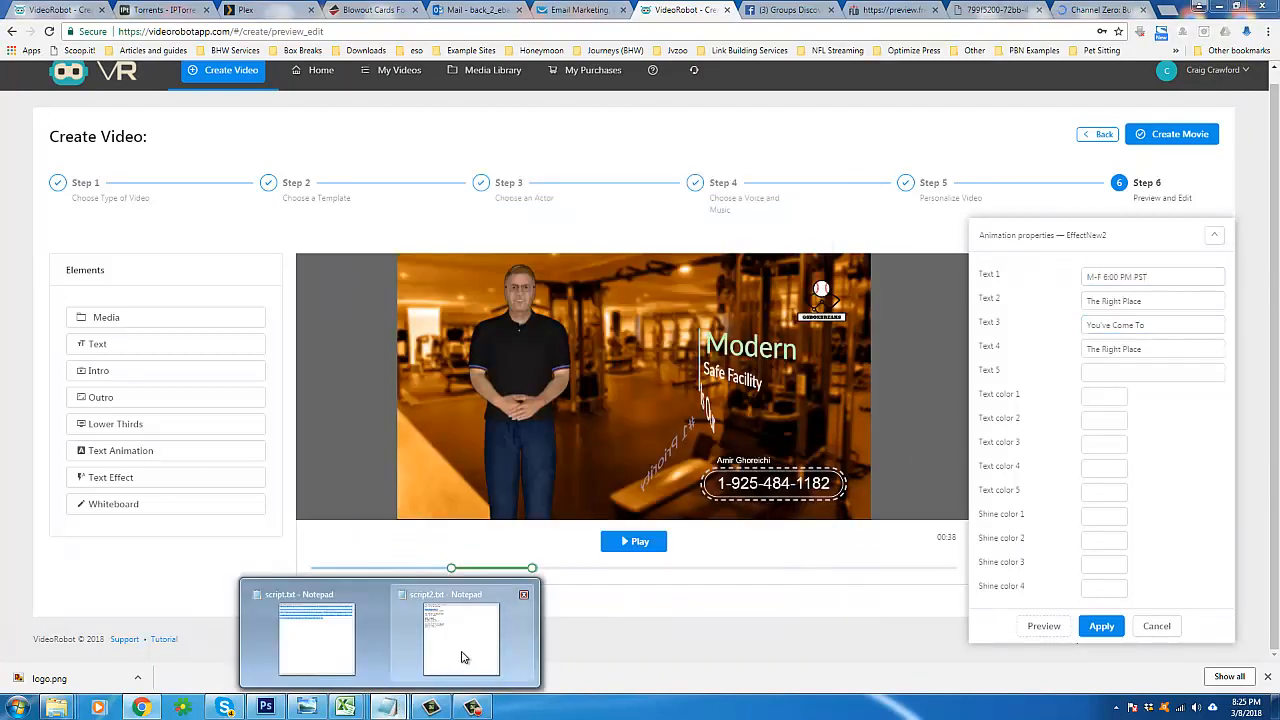
pyautogui.click(455, 650)
pyautogui.moveTo(514, 222); pyautogui.dragTo(372, 222)
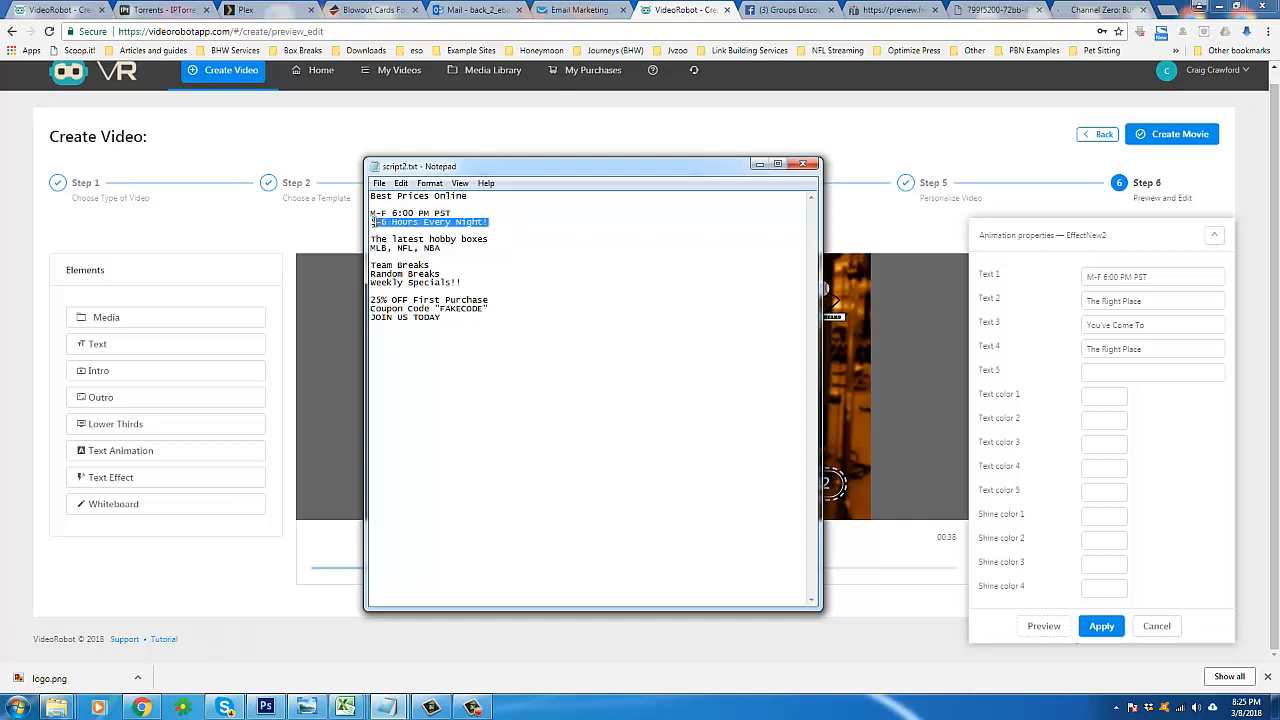
pyautogui.rightClick(374, 224)
pyautogui.click(405, 264)
pyautogui.click(1107, 305)
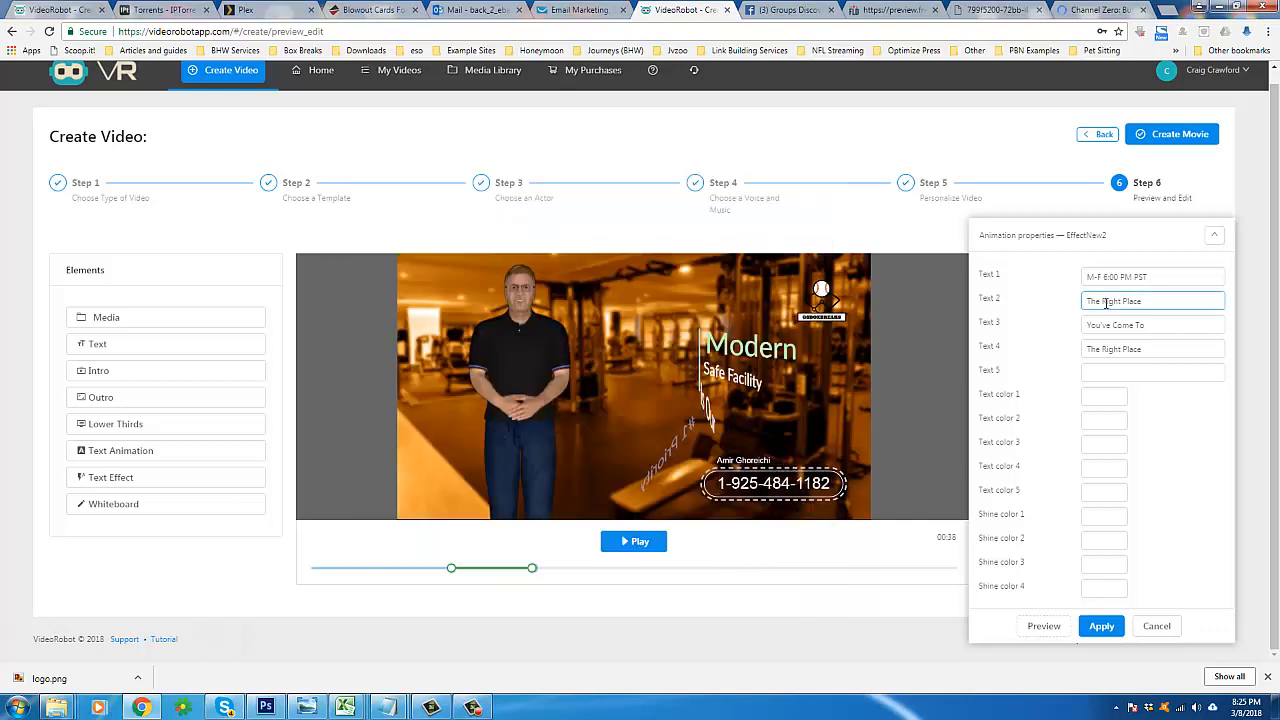
pyautogui.tripleClick(1107, 305)
pyautogui.rightClick(1107, 305)
pyautogui.click(1134, 360)
# - Clear Text 3 and Text 4 of the animation and apply the changes
pyautogui.moveTo(1142, 324); pyautogui.dragTo(1025, 322)
pyautogui.press('BackSpace')
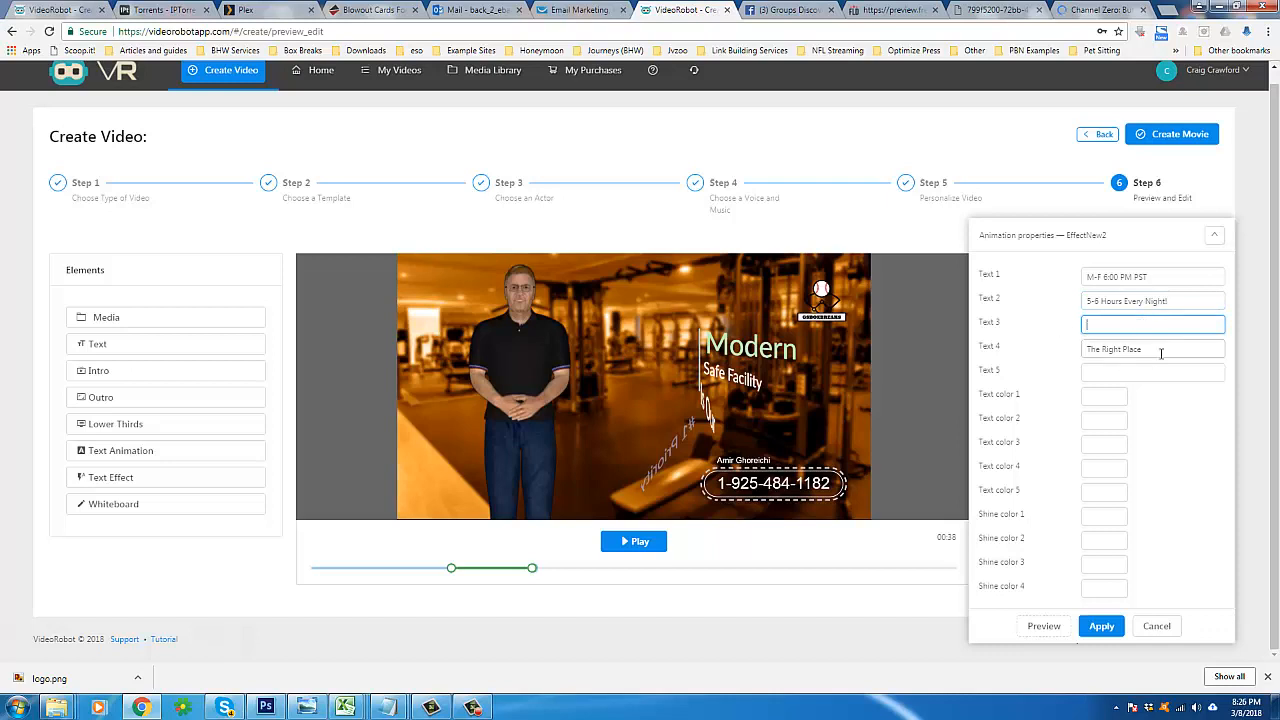
pyautogui.moveTo(1157, 350); pyautogui.dragTo(1046, 354)
pyautogui.press('BackSpace')
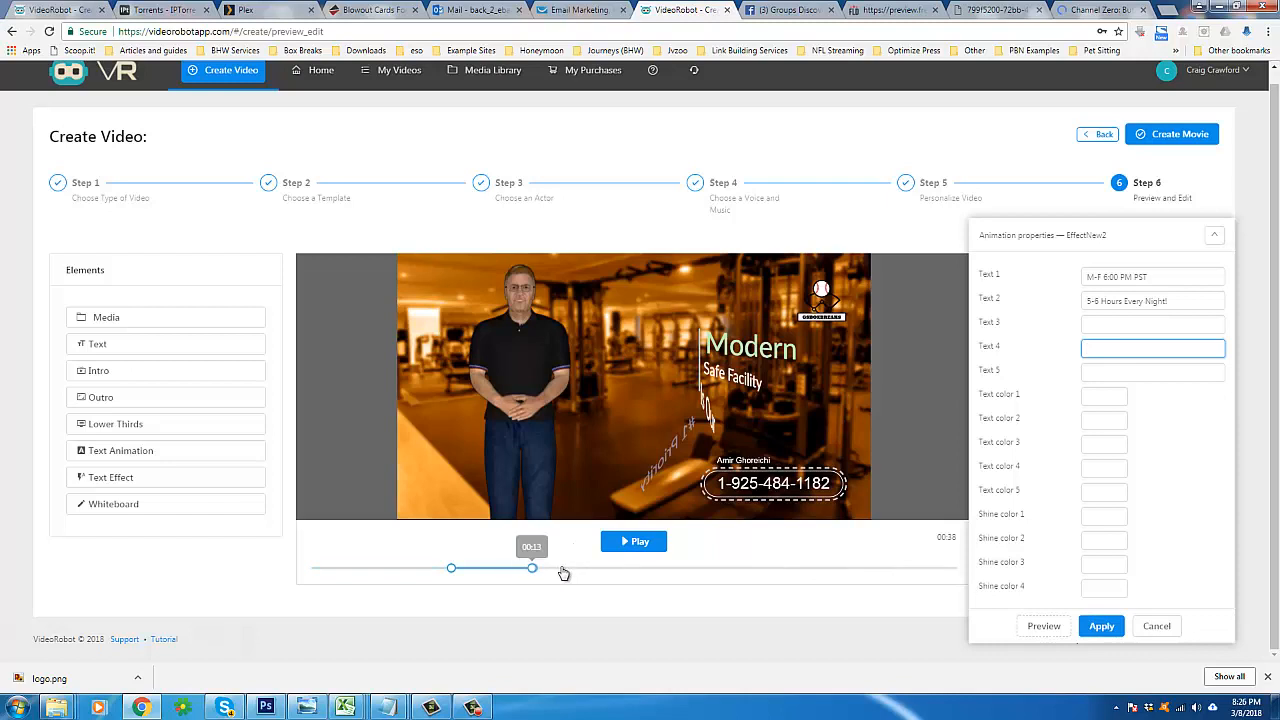
pyautogui.click(1101, 626)
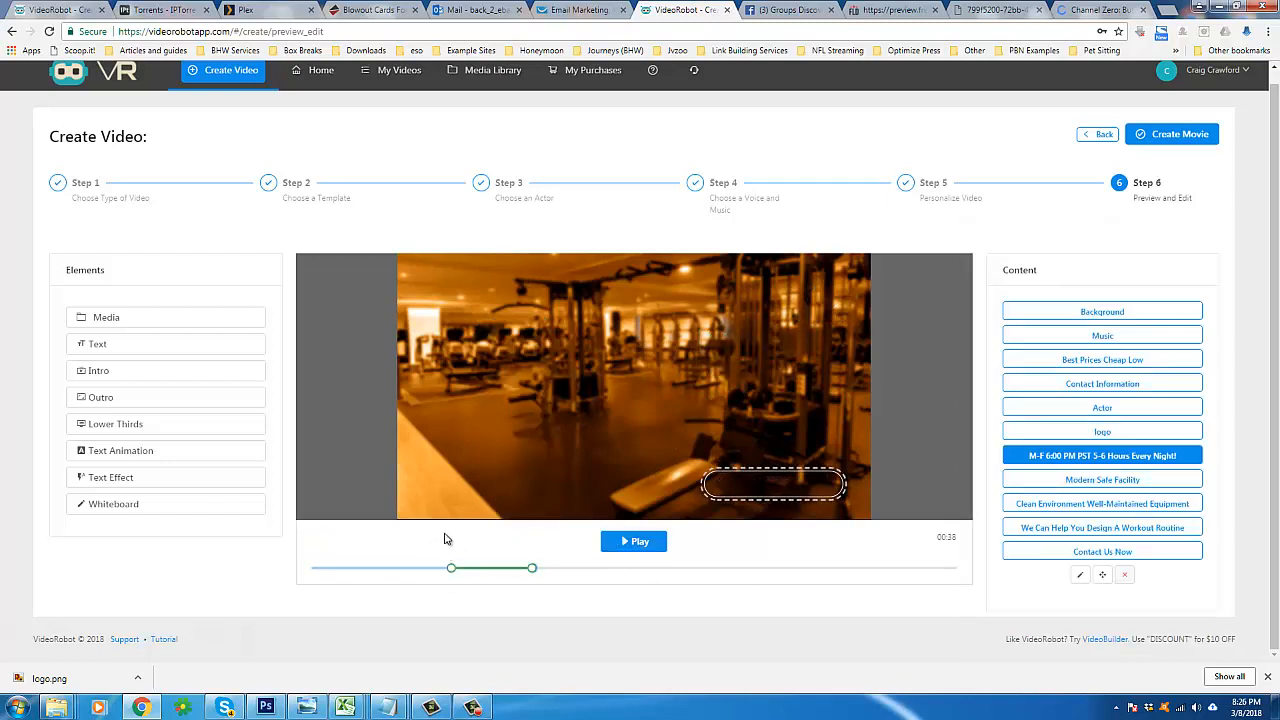
# - Play the "M-F 6:00 PM PST" animation, extend its end to about 00:16, and play it again
pyautogui.click(632, 545)
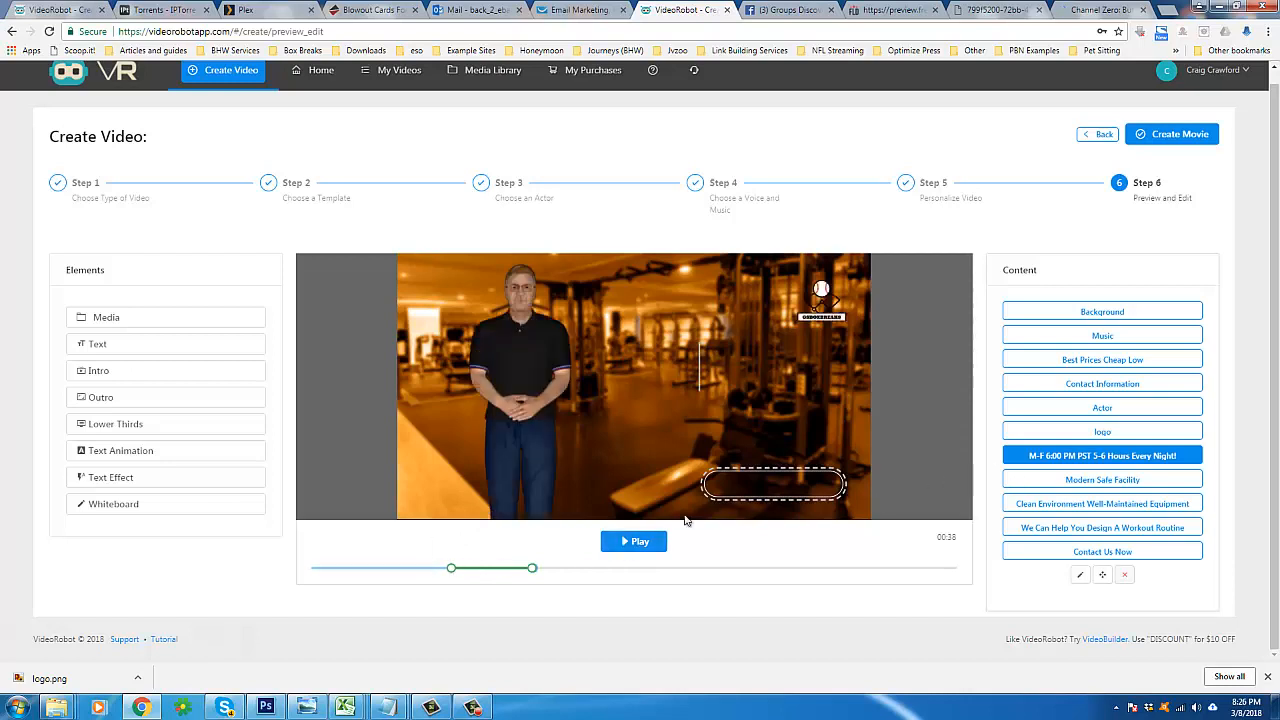
pyautogui.click(633, 545)
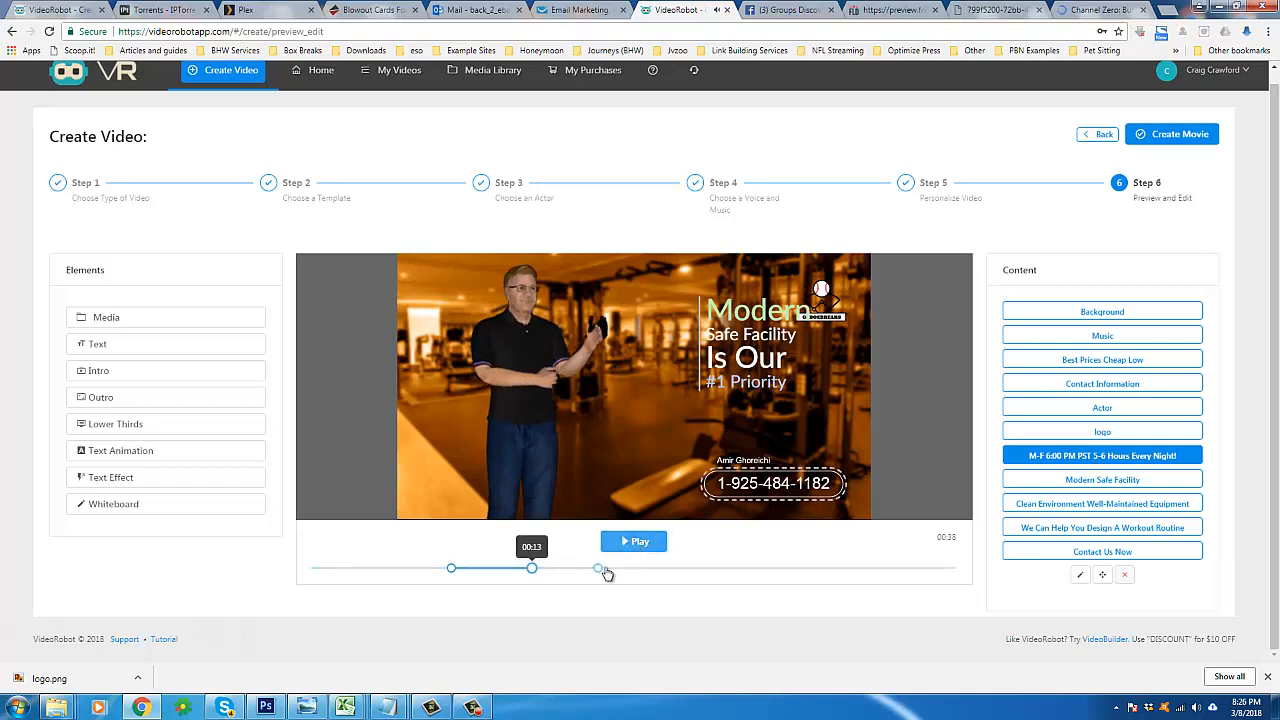
pyautogui.moveTo(534, 574)
pyautogui.moveTo(534, 574); pyautogui.dragTo(598, 572)
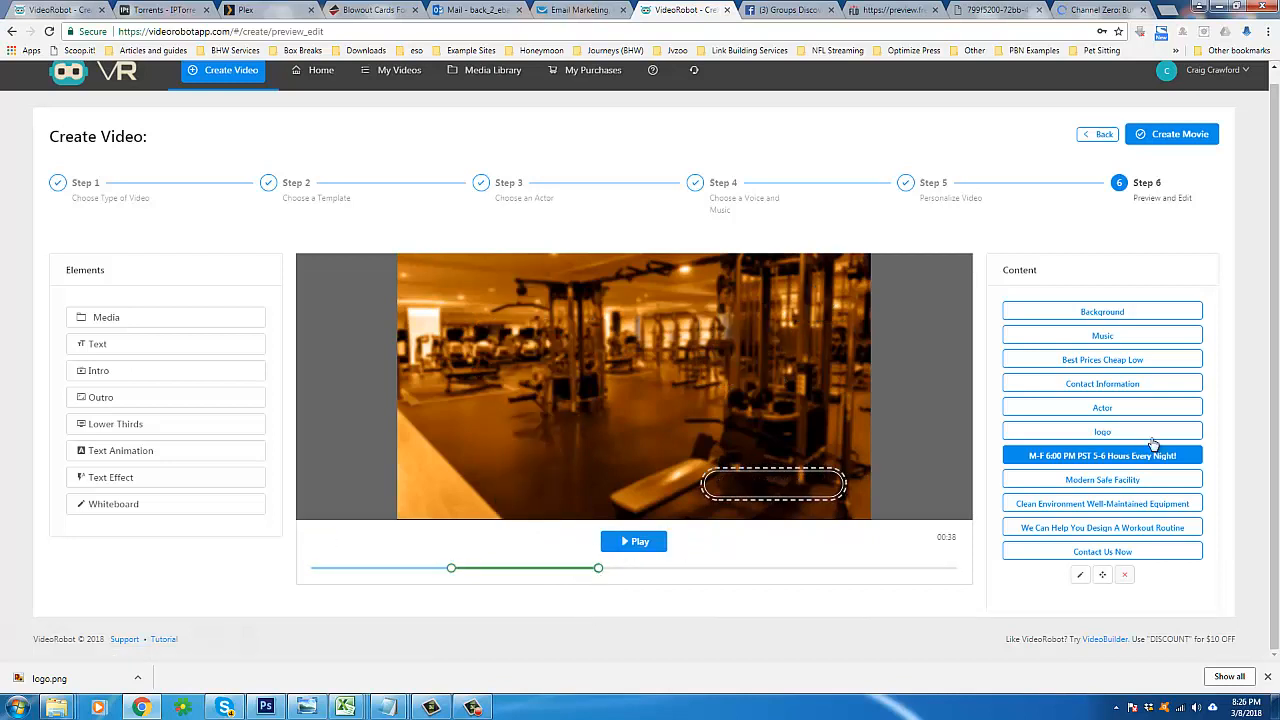
pyautogui.click(633, 543)
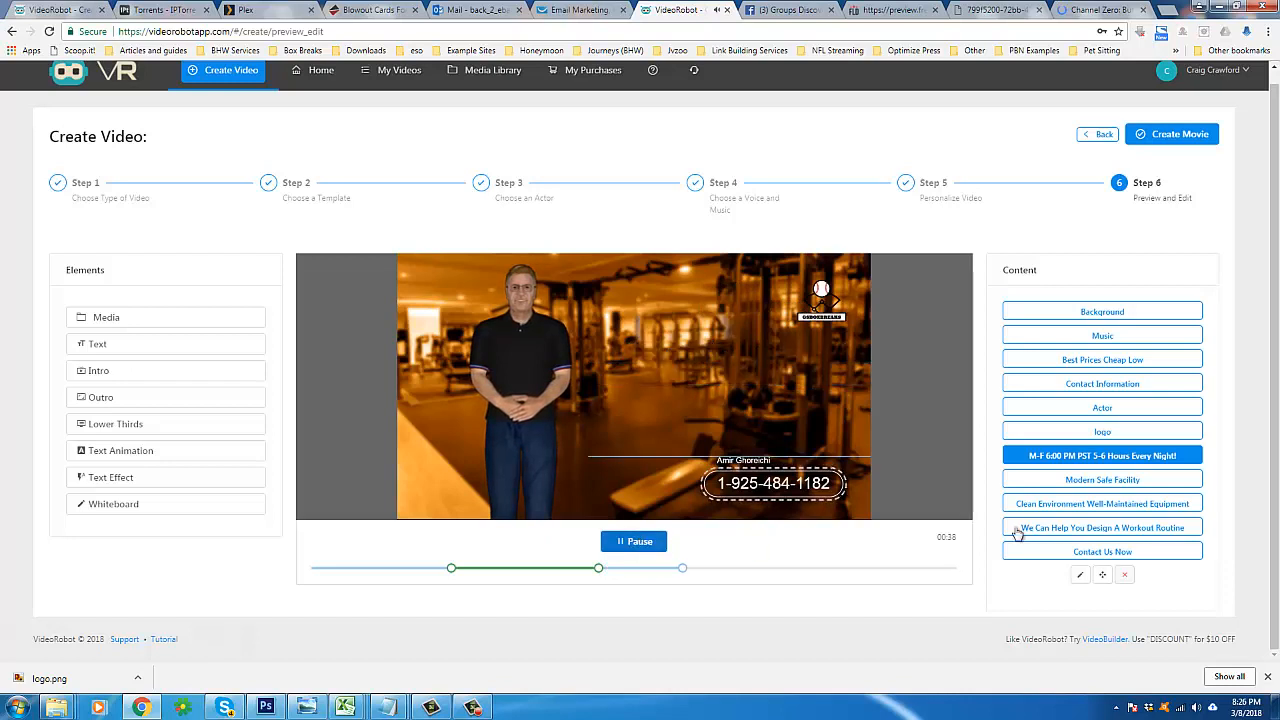
# - Select "Modern Safe Facility" and play through its section of the video to check where its text appears
pyautogui.click(1090, 484)
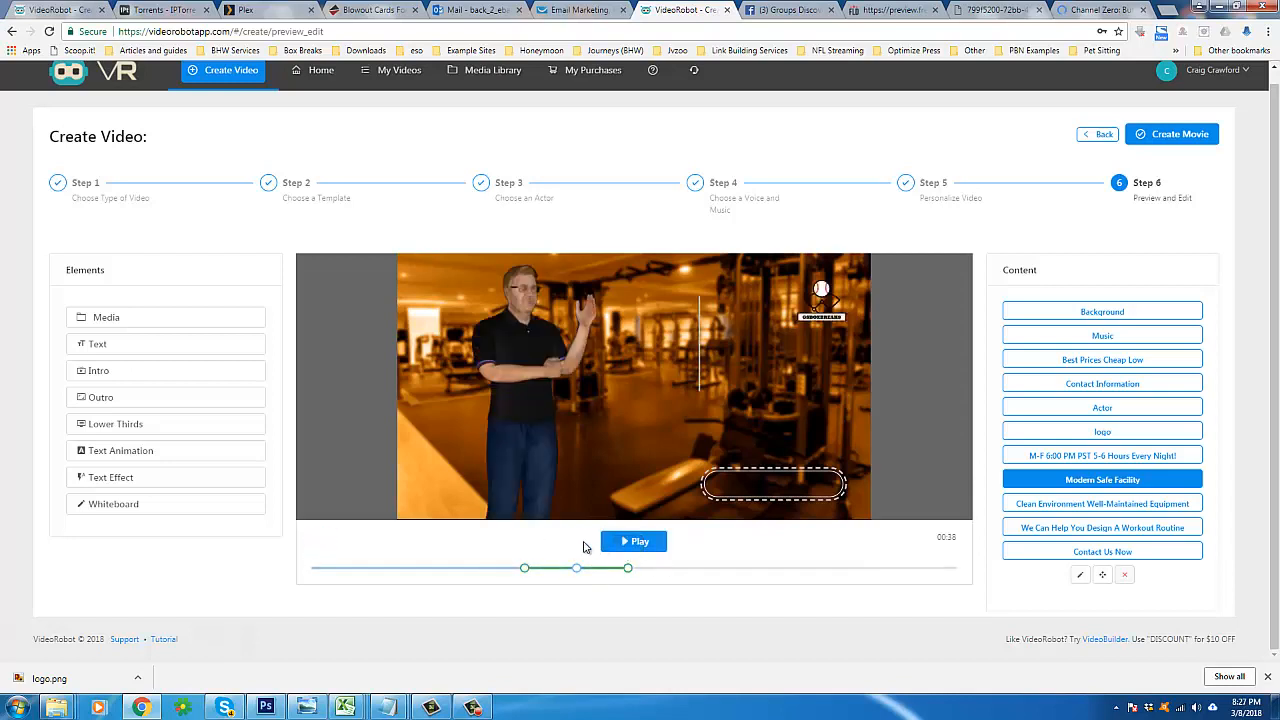
pyautogui.click(632, 541)
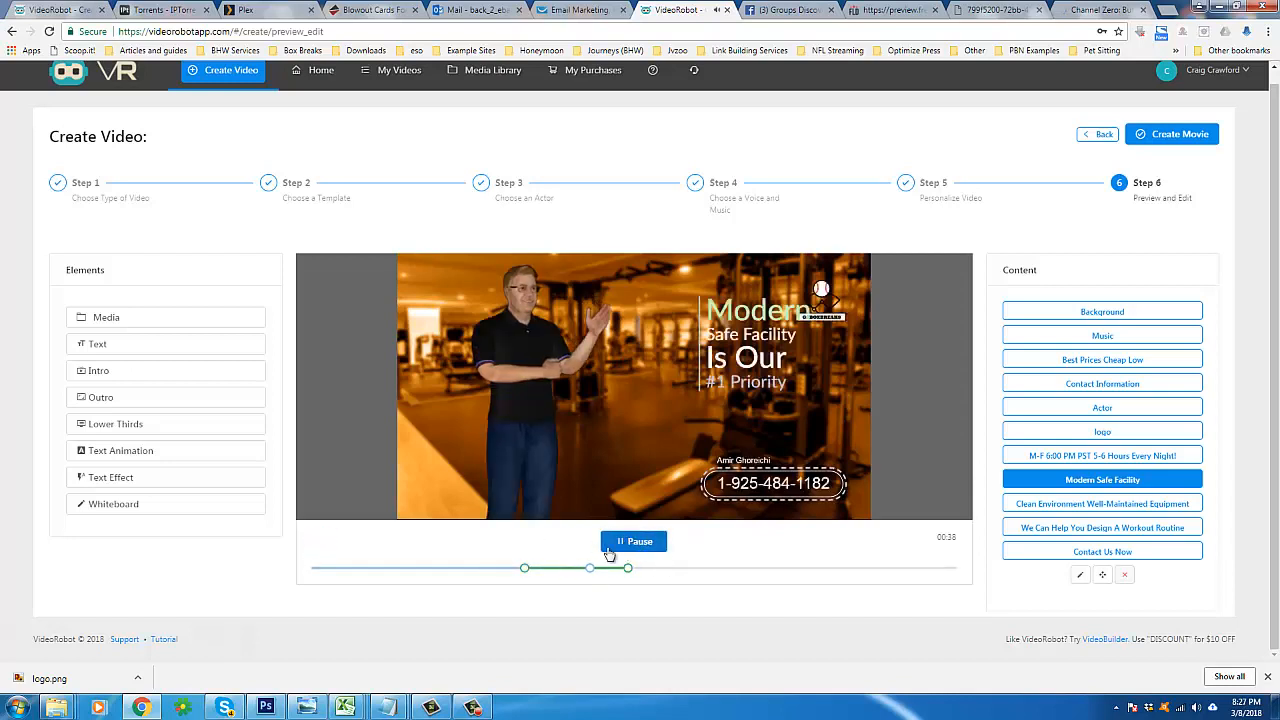
pyautogui.click(628, 542)
pyautogui.moveTo(591, 569); pyautogui.dragTo(525, 571)
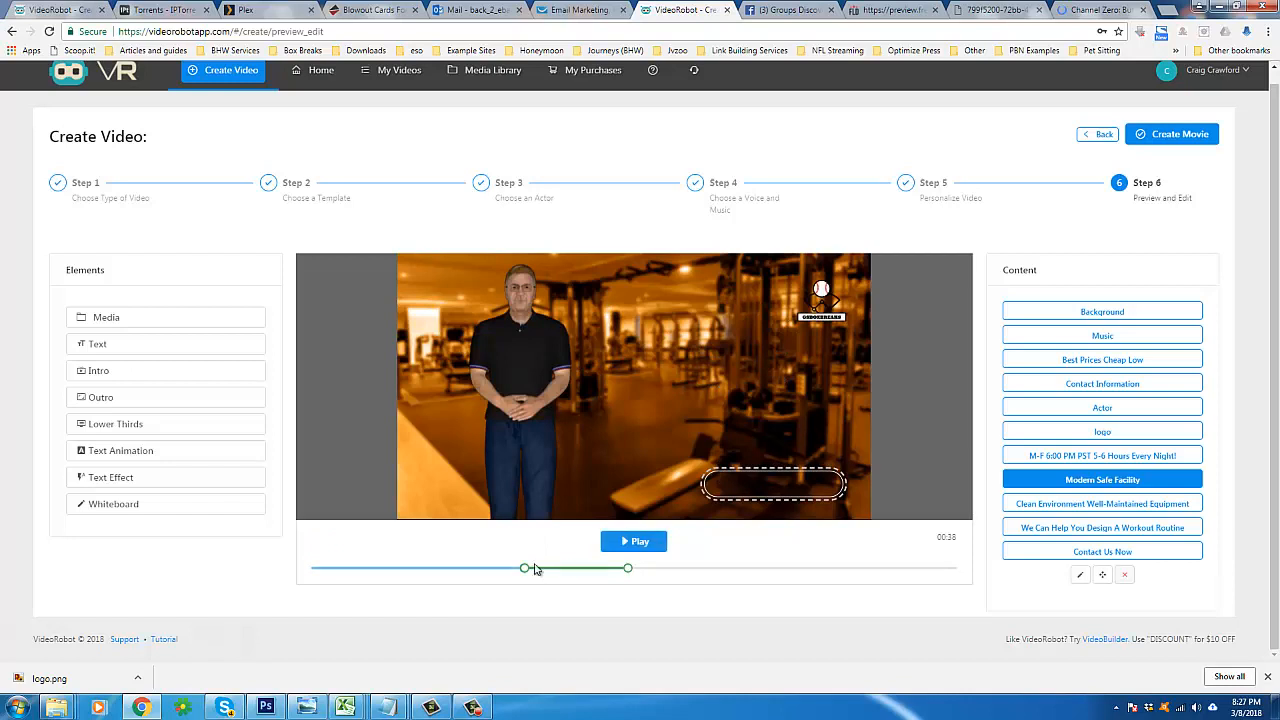
pyautogui.click(622, 542)
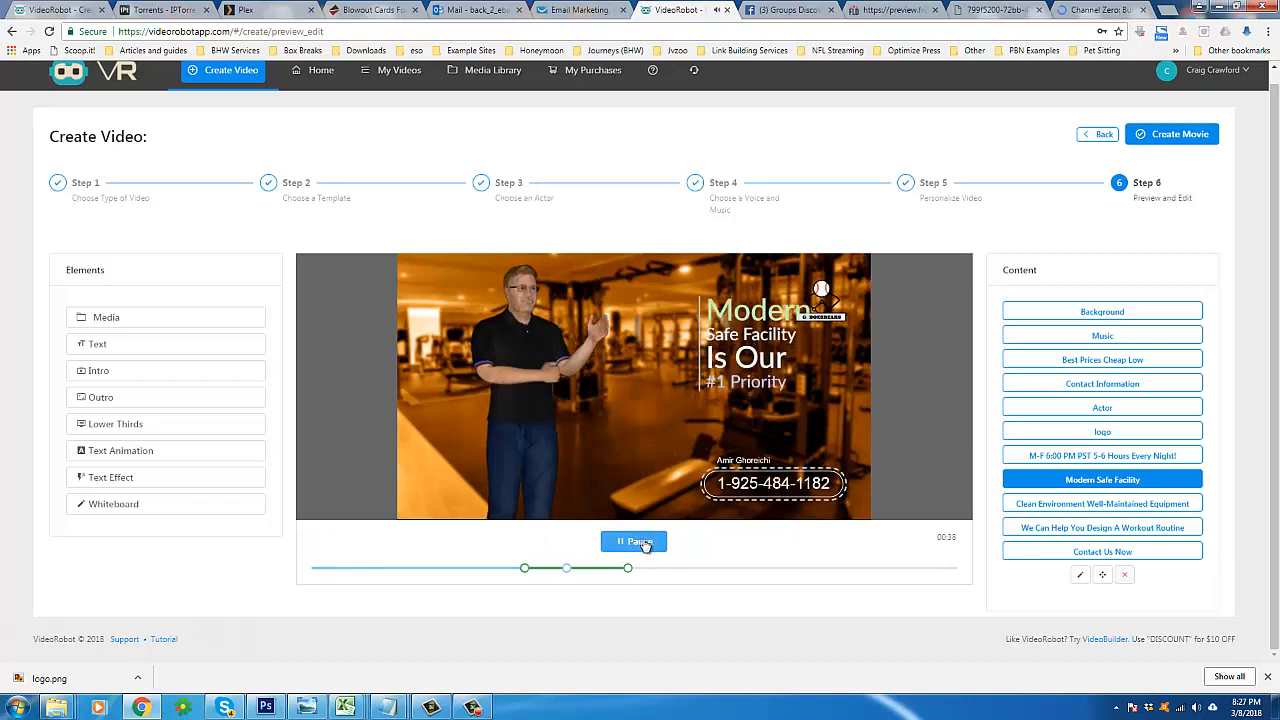
pyautogui.click(640, 542)
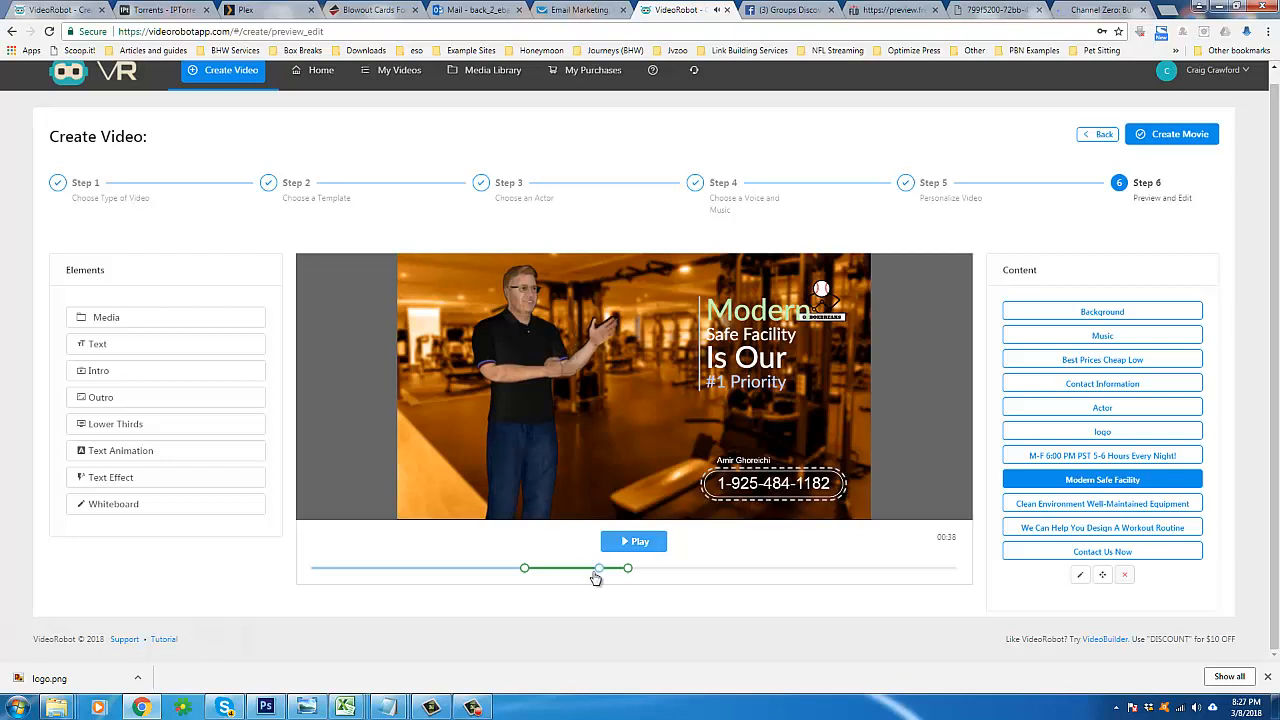
pyautogui.moveTo(600, 571); pyautogui.dragTo(585, 571)
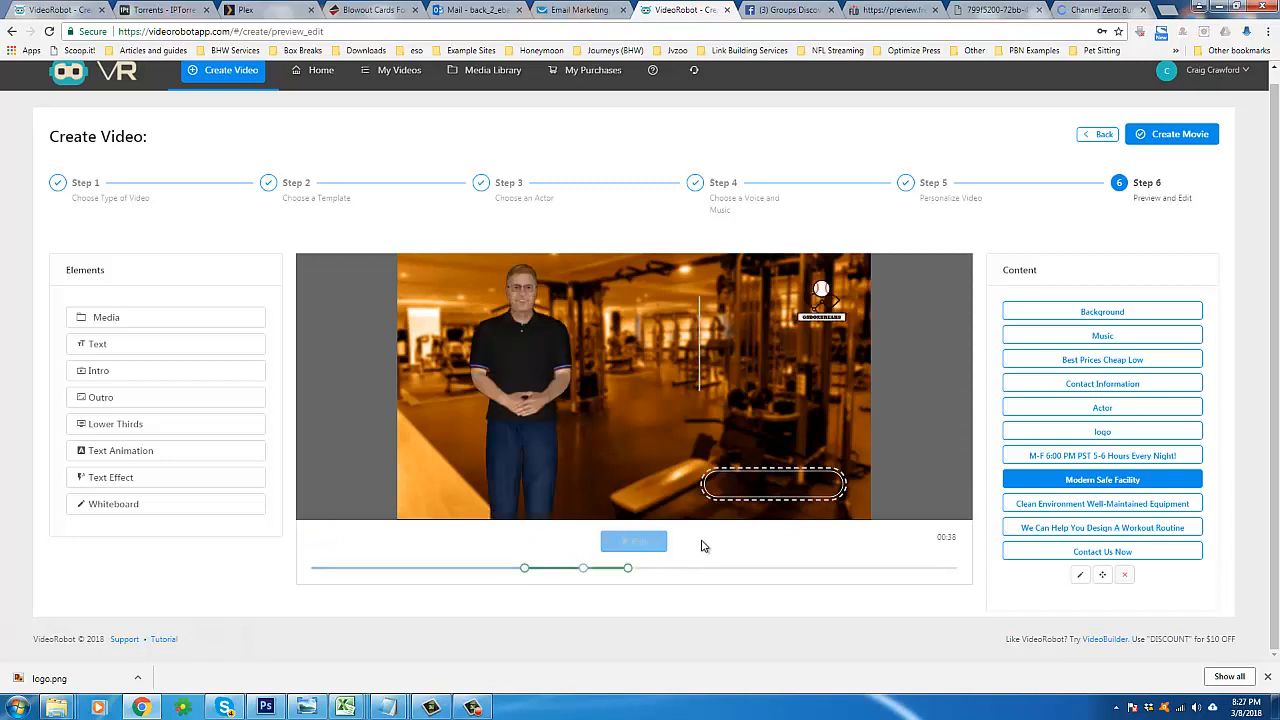
# - Shift the "Modern Safe Facility" animation later on the timeline, starting at about 00:16, and extend its end while checking playback
pyautogui.moveTo(525, 570); pyautogui.dragTo(584, 571)
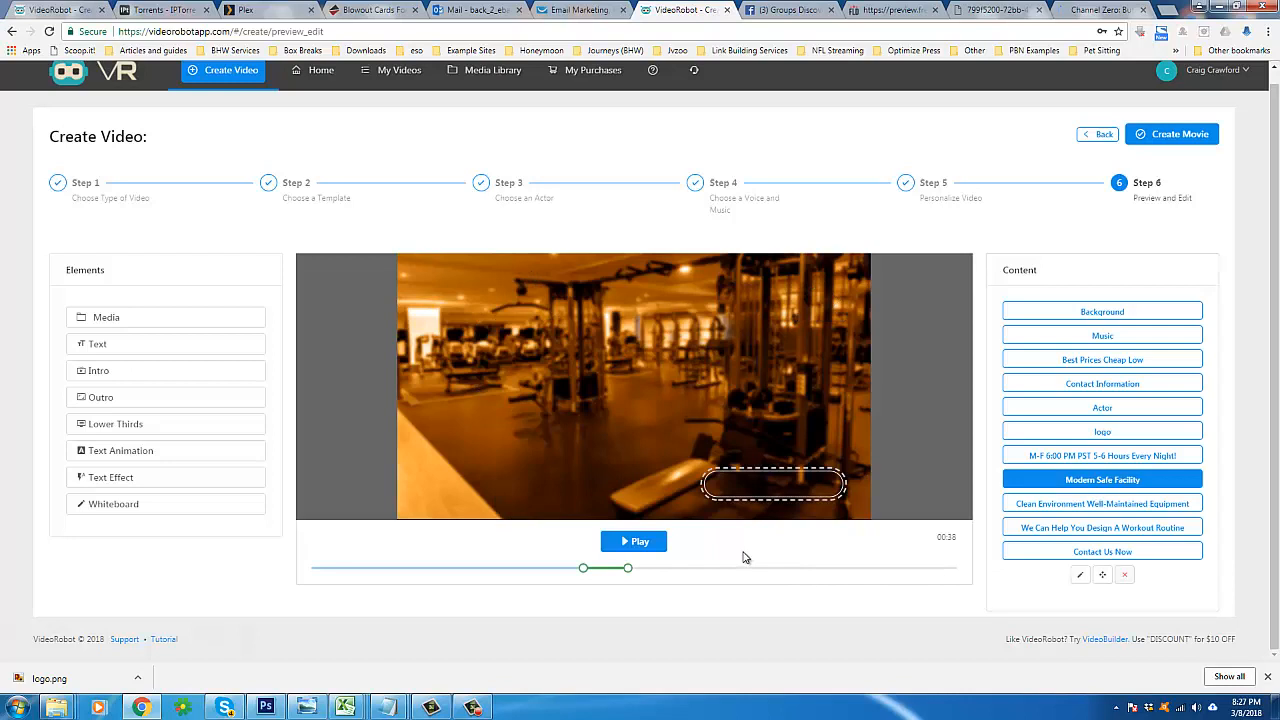
pyautogui.moveTo(629, 569); pyautogui.dragTo(694, 568)
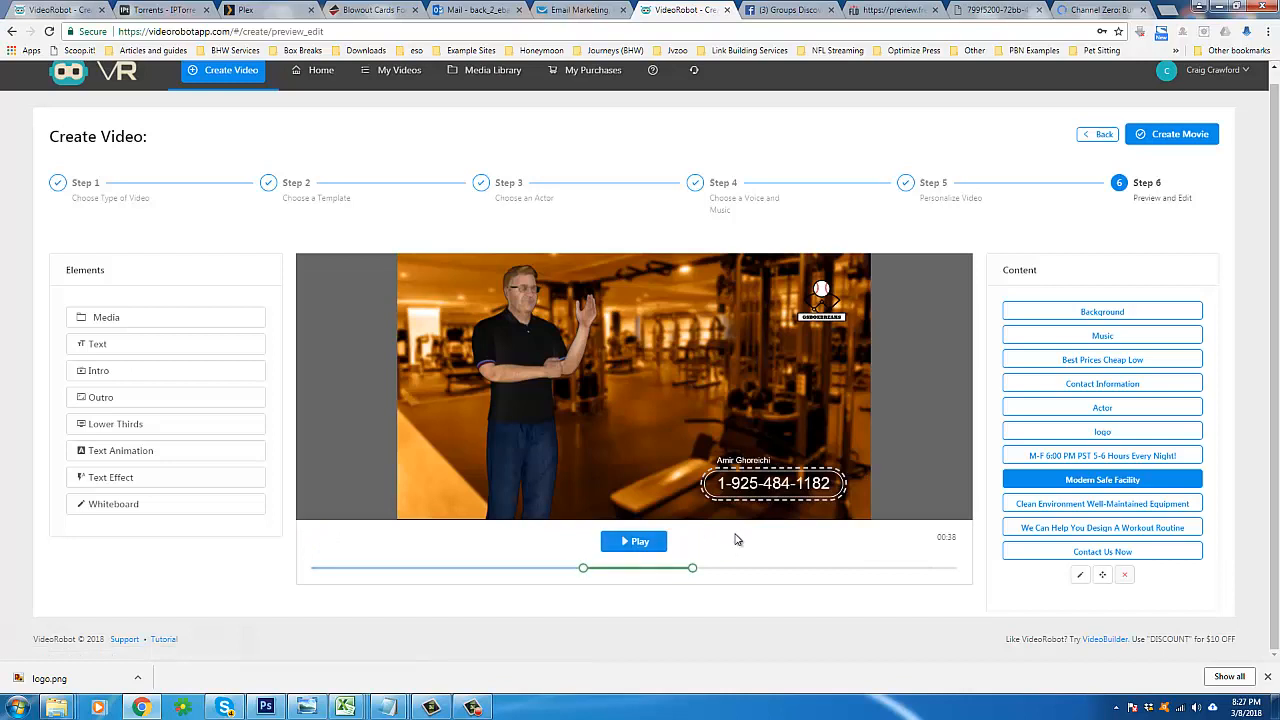
pyautogui.click(620, 546)
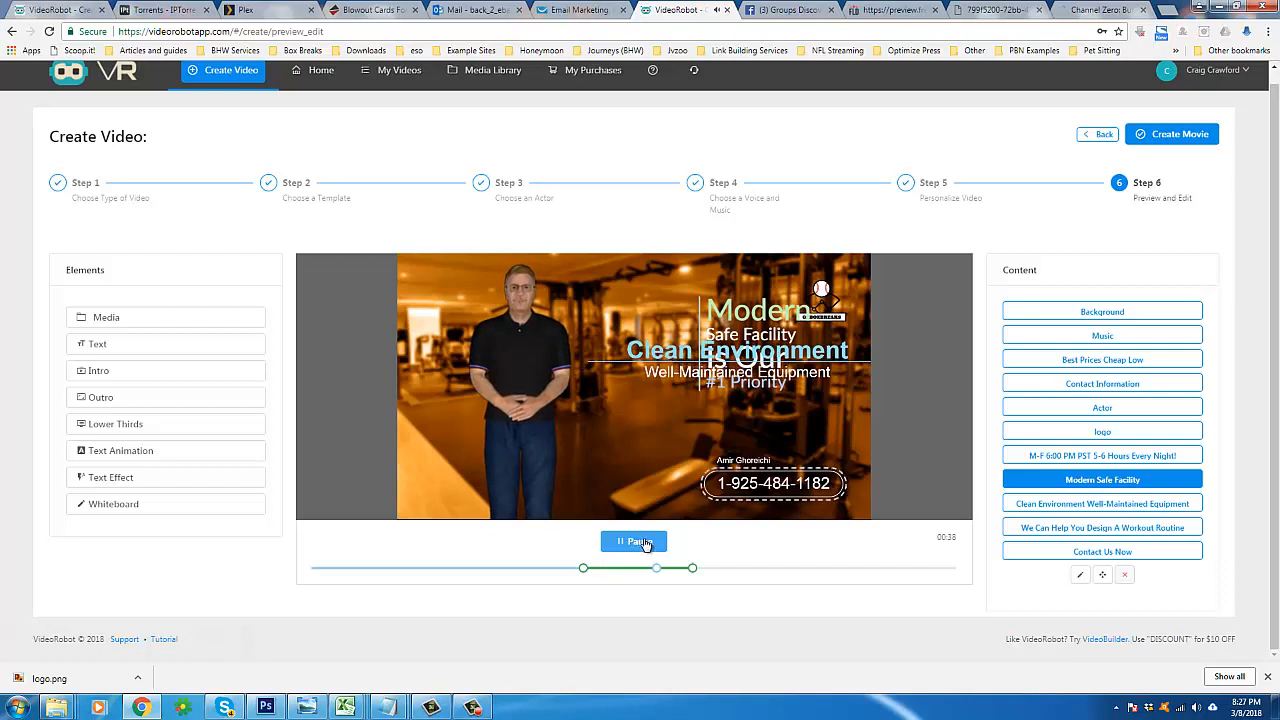
pyautogui.click(645, 543)
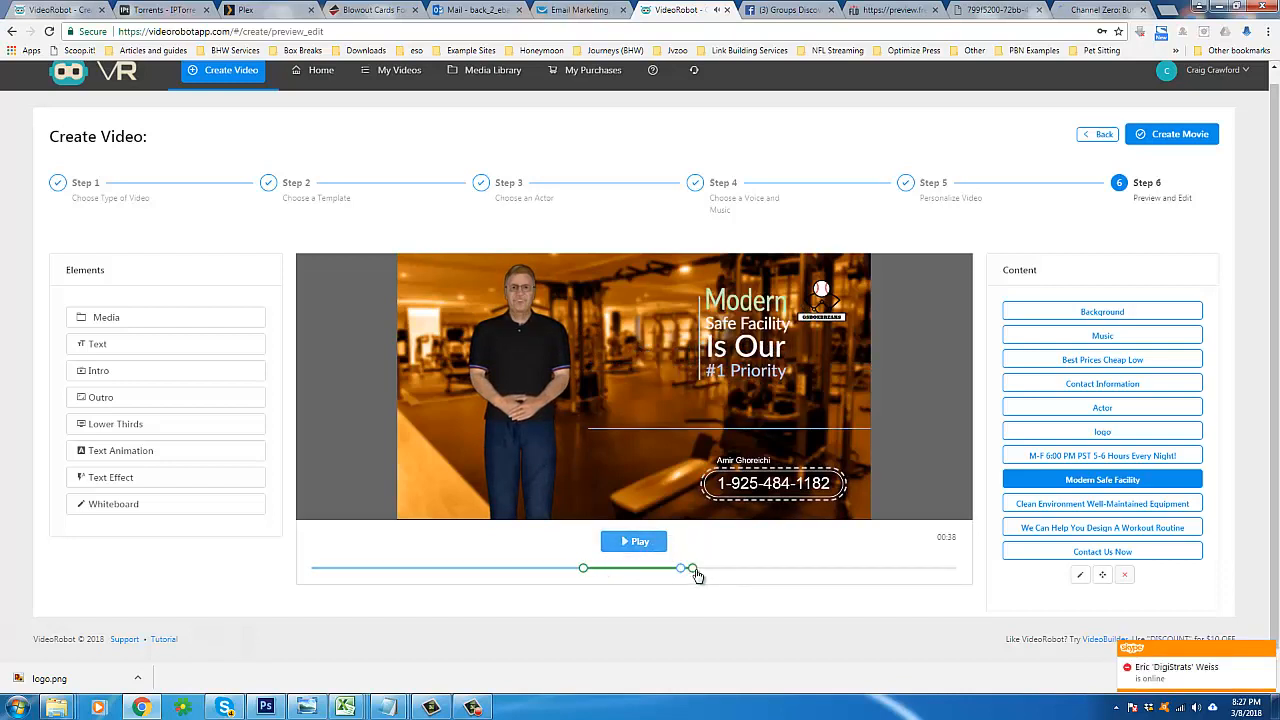
pyautogui.moveTo(694, 570); pyautogui.dragTo(704, 572)
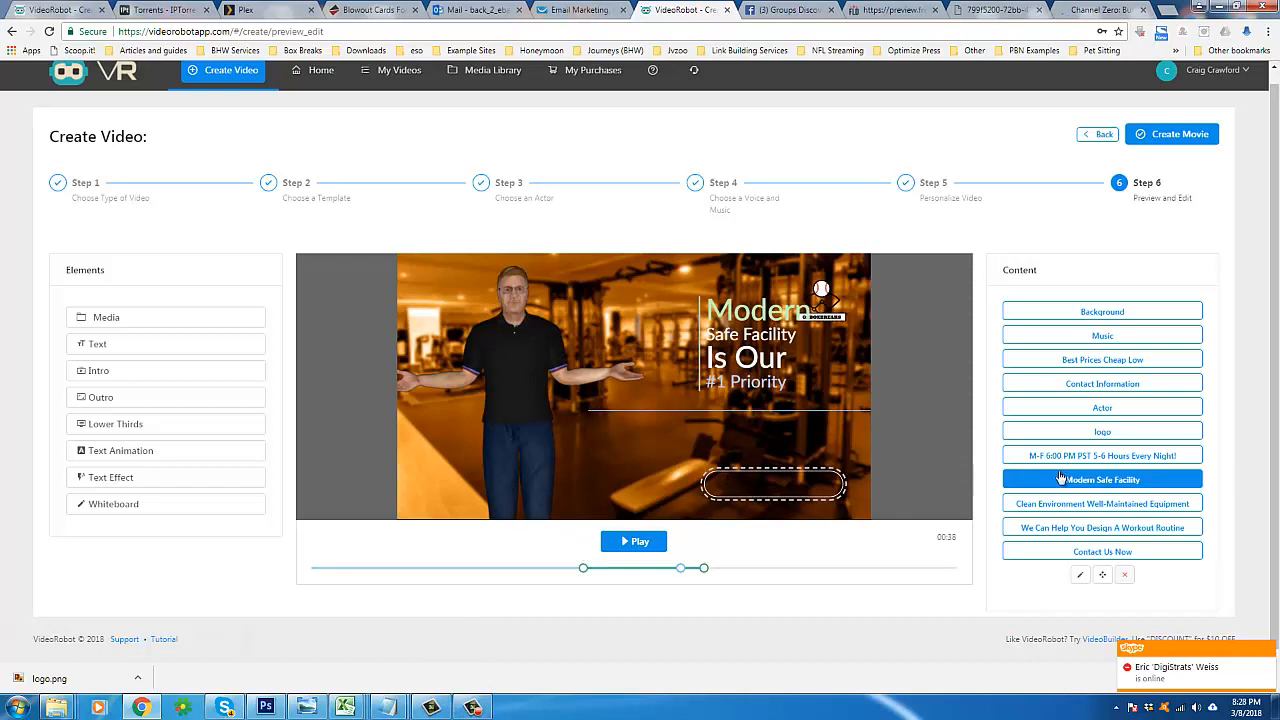
# - Check the end of the "M-F 6:00 PM PST" animation and move the start of "Modern Safe Facility" just past it
pyautogui.click(1097, 456)
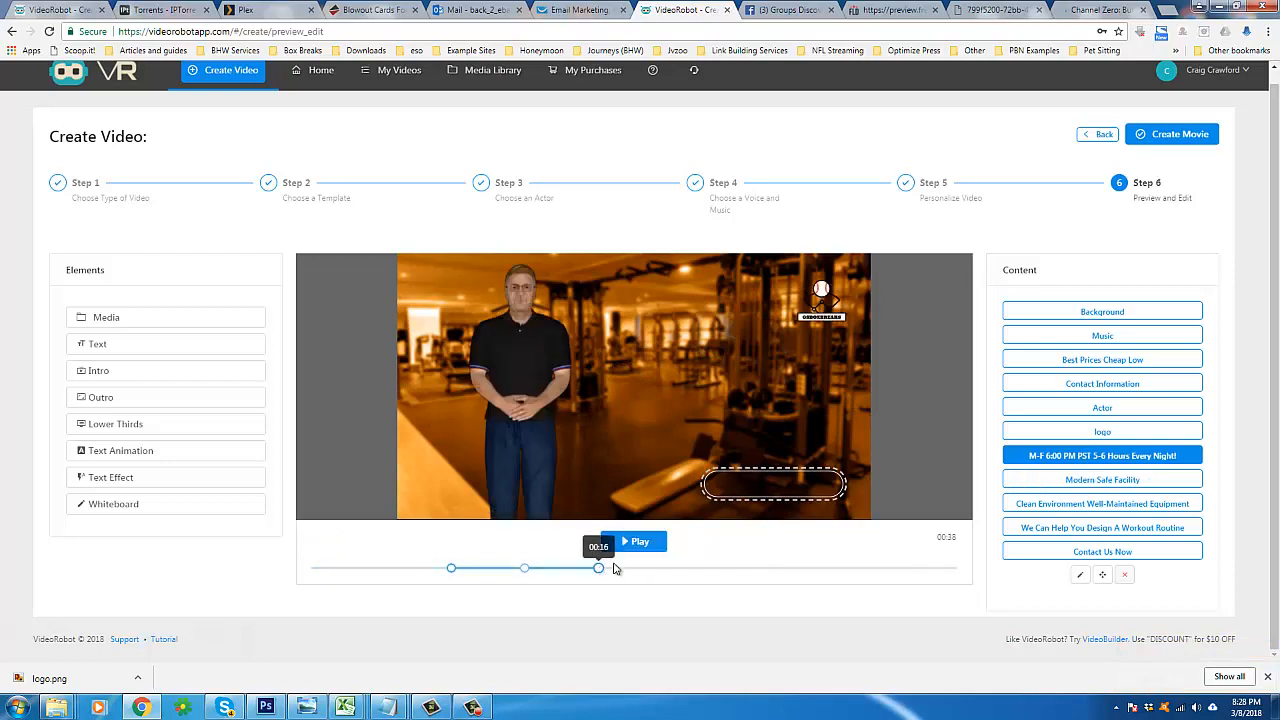
pyautogui.click(603, 568)
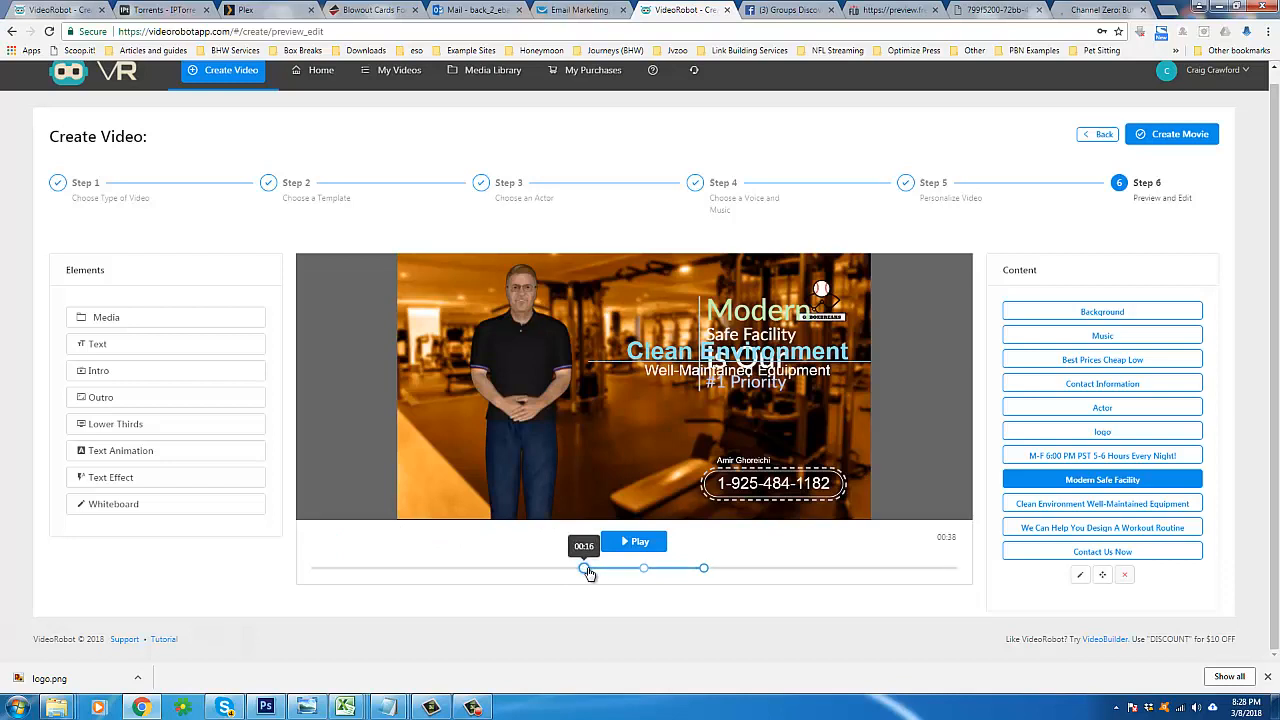
pyautogui.moveTo(601, 573); pyautogui.dragTo(607, 574)
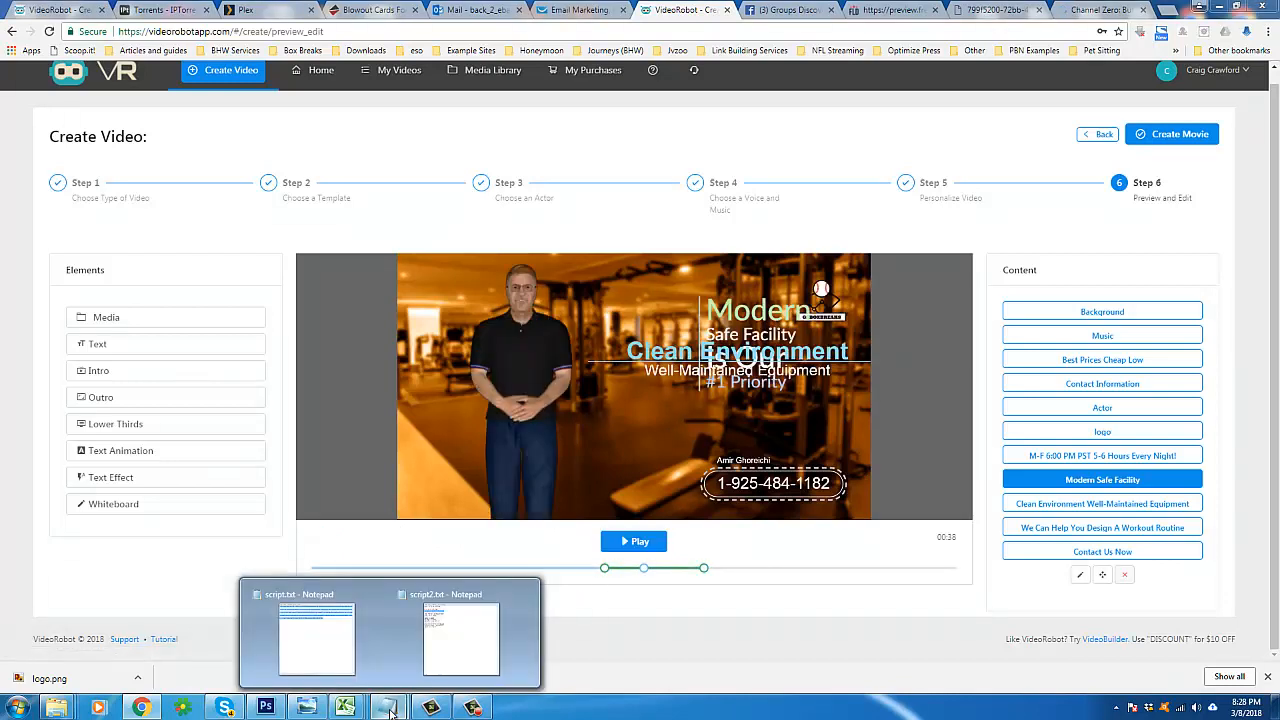
pyautogui.click(1077, 483)
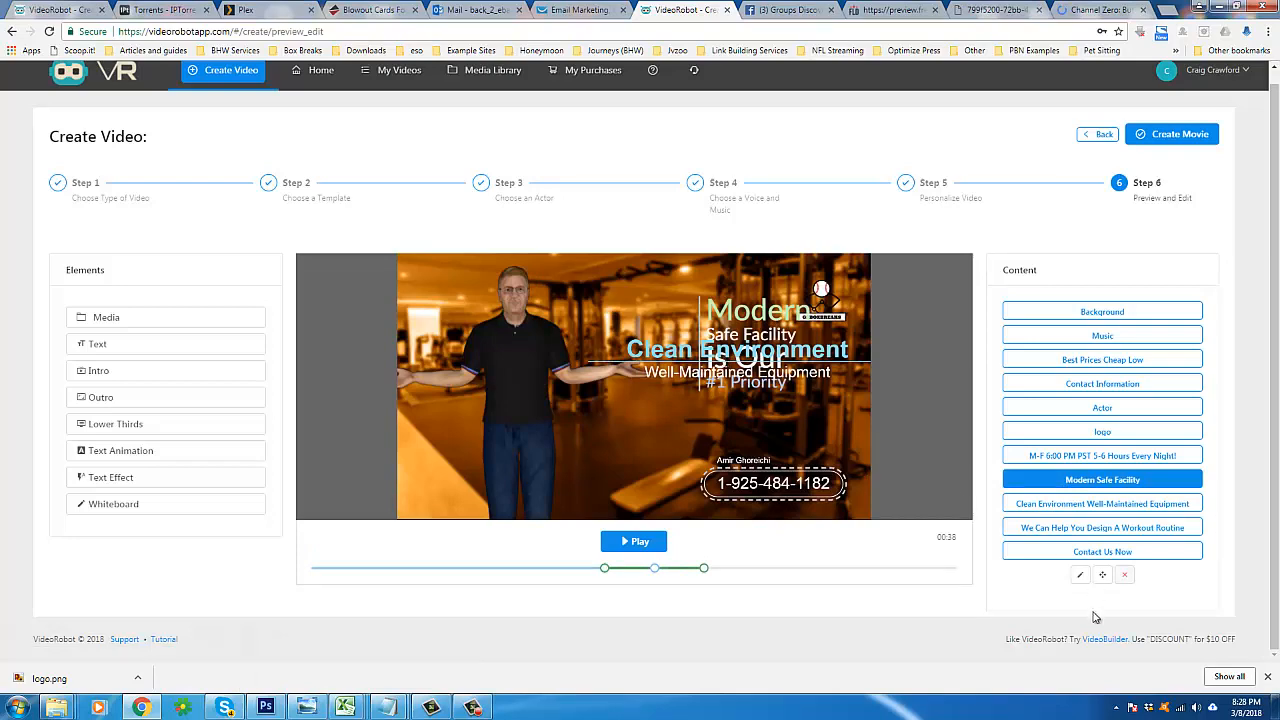
# - Using the wording in script2.txt, set the "Modern Safe Facility" animation's Text 1 to "Latest Hobby Boxes" and Text 2 to "NBA, MLB, NFL"
pyautogui.click(1080, 574)
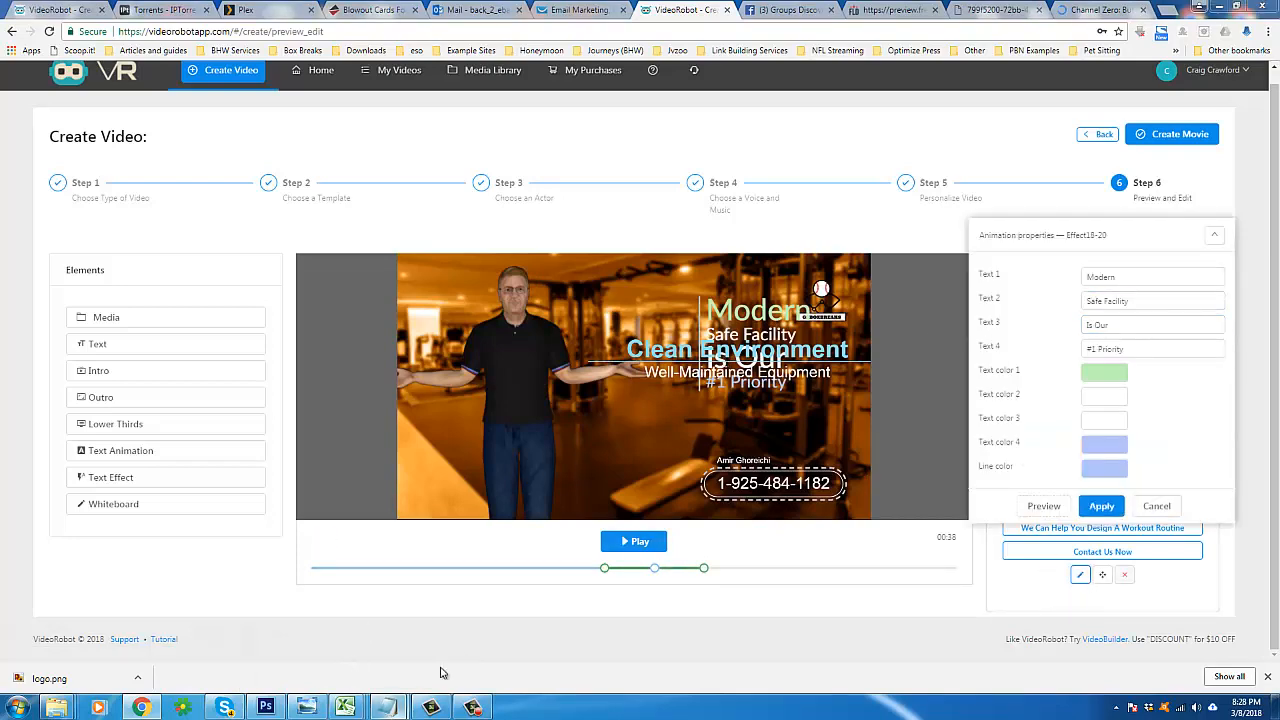
pyautogui.moveTo(386, 707)
pyautogui.click(451, 595)
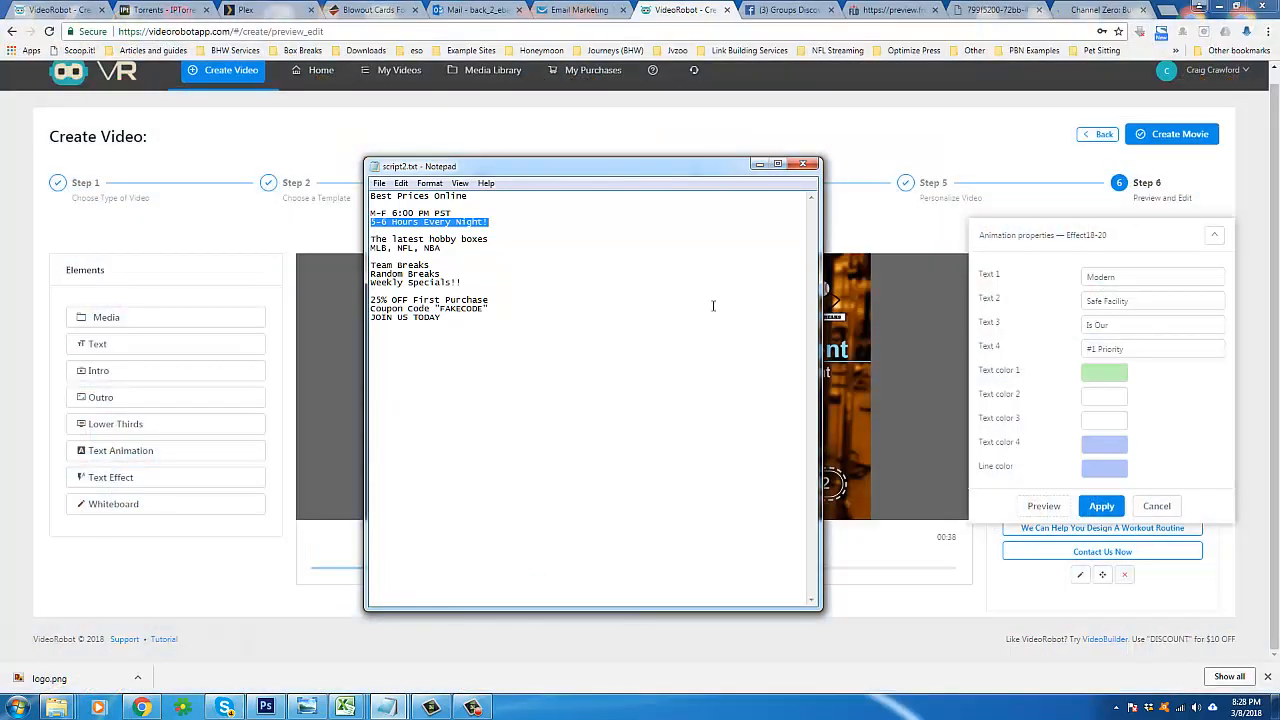
pyautogui.moveTo(372, 240); pyautogui.dragTo(557, 251)
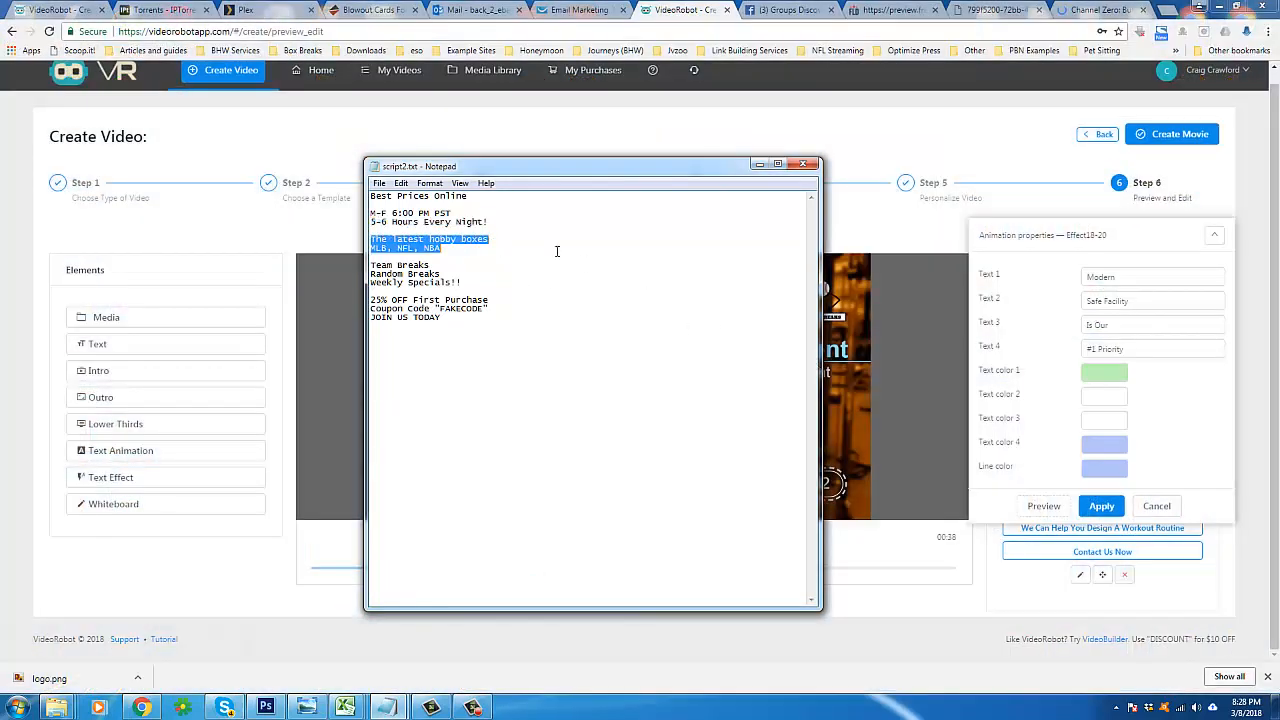
pyautogui.click(1137, 273)
pyautogui.doubleClick(1137, 273)
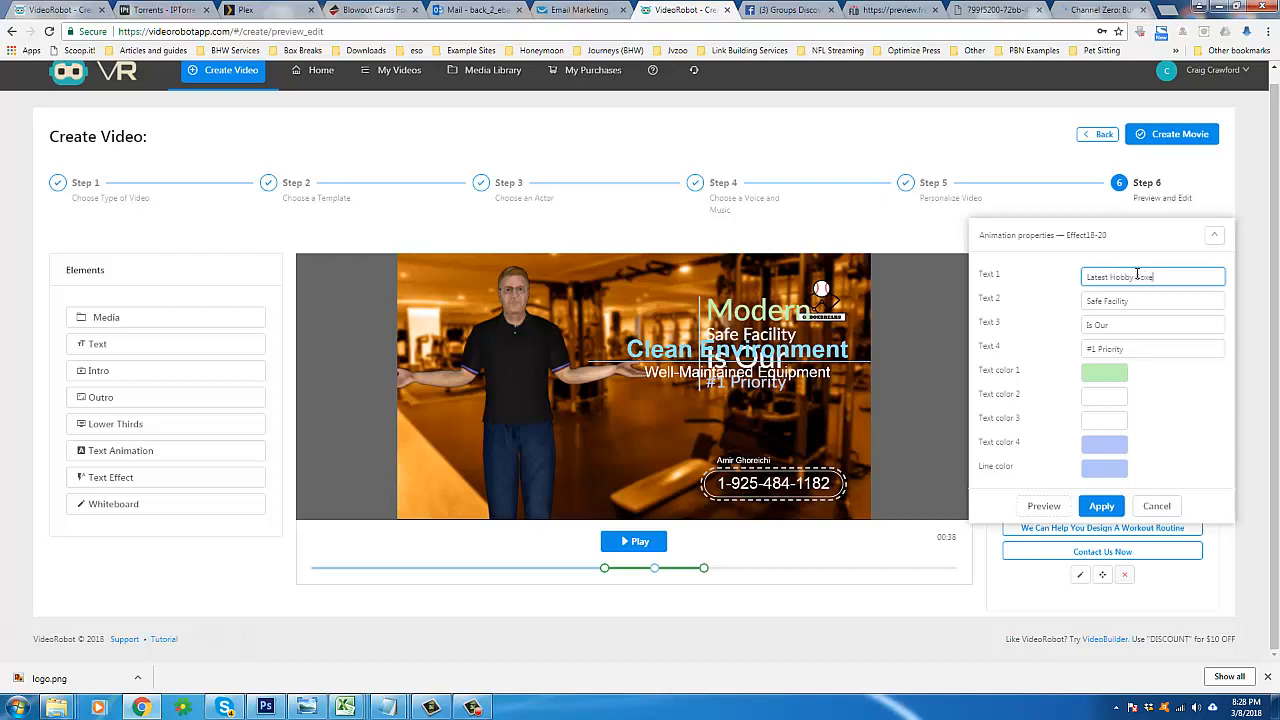
pyautogui.write('s')
pyautogui.press('Tab')
pyautogui.write('N')
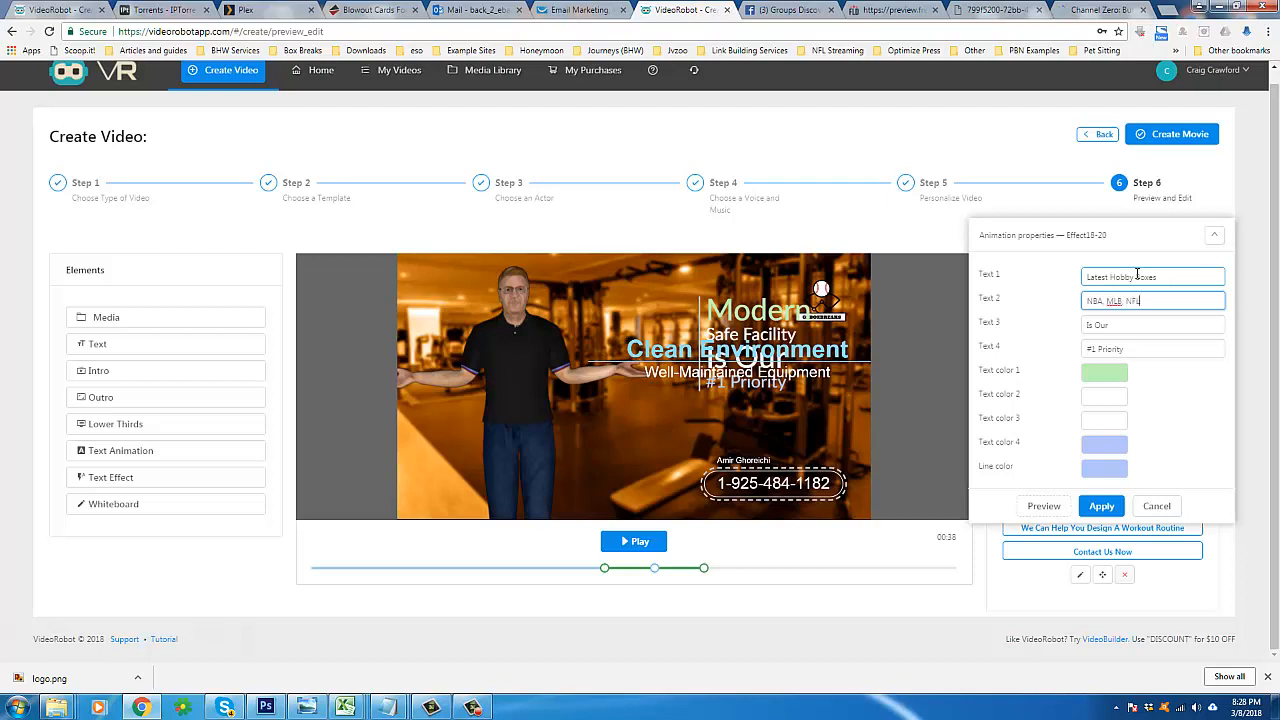
# - Clear Text 3 and Text 4 of the hobby boxes animation and apply its new wording
pyautogui.press('Tab')
pyautogui.press('BackSpace')
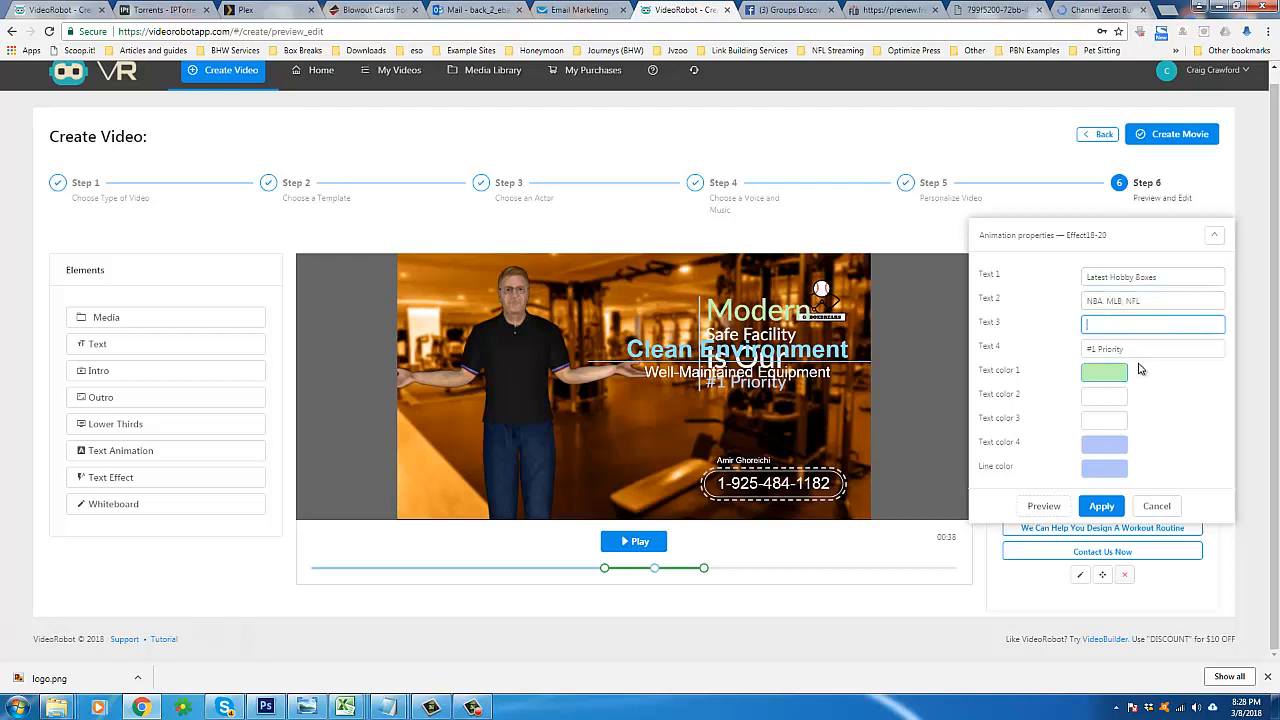
pyautogui.press('Tab')
pyautogui.press('BackSpace')
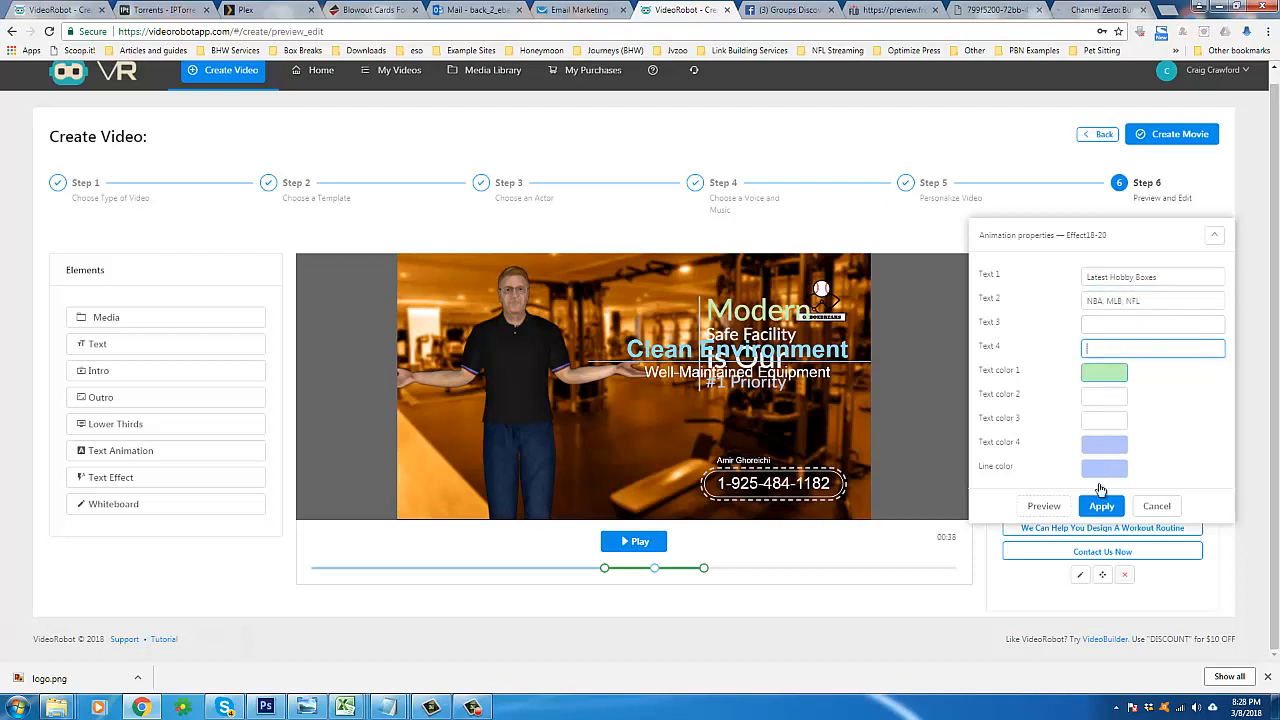
pyautogui.click(1101, 506)
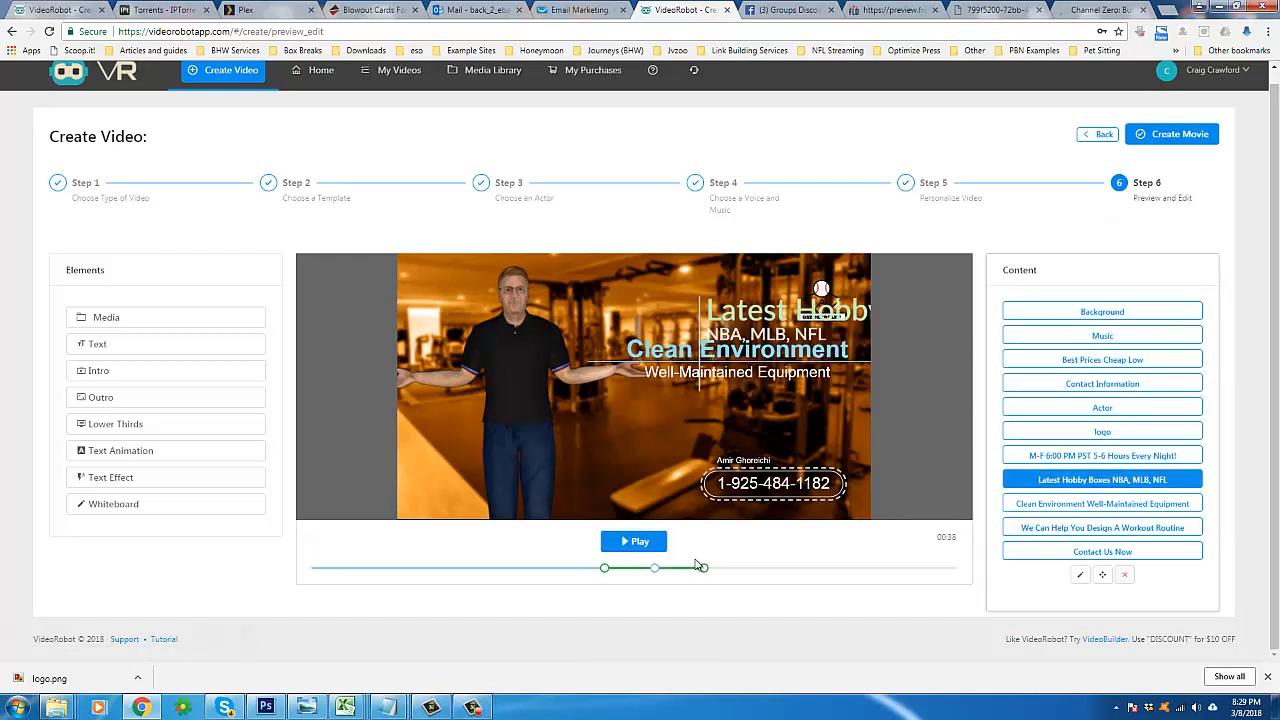
pyautogui.click(473, 707)
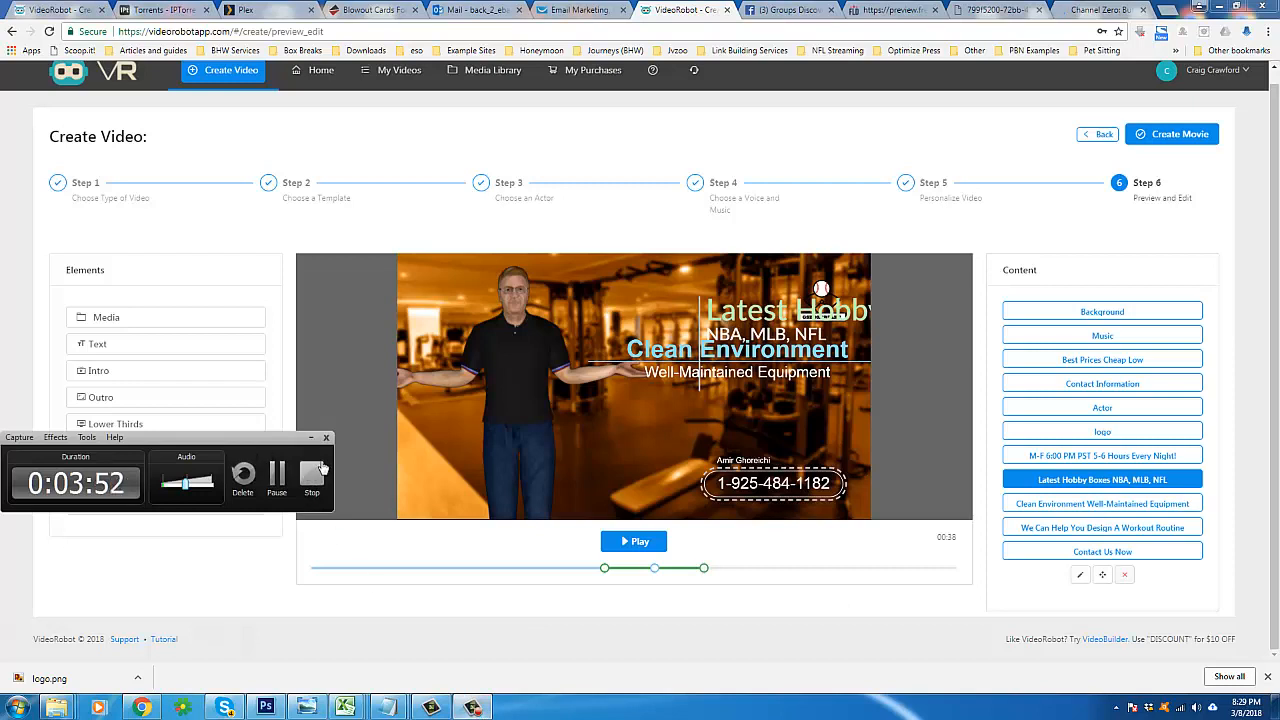
pyautogui.click(320, 470)
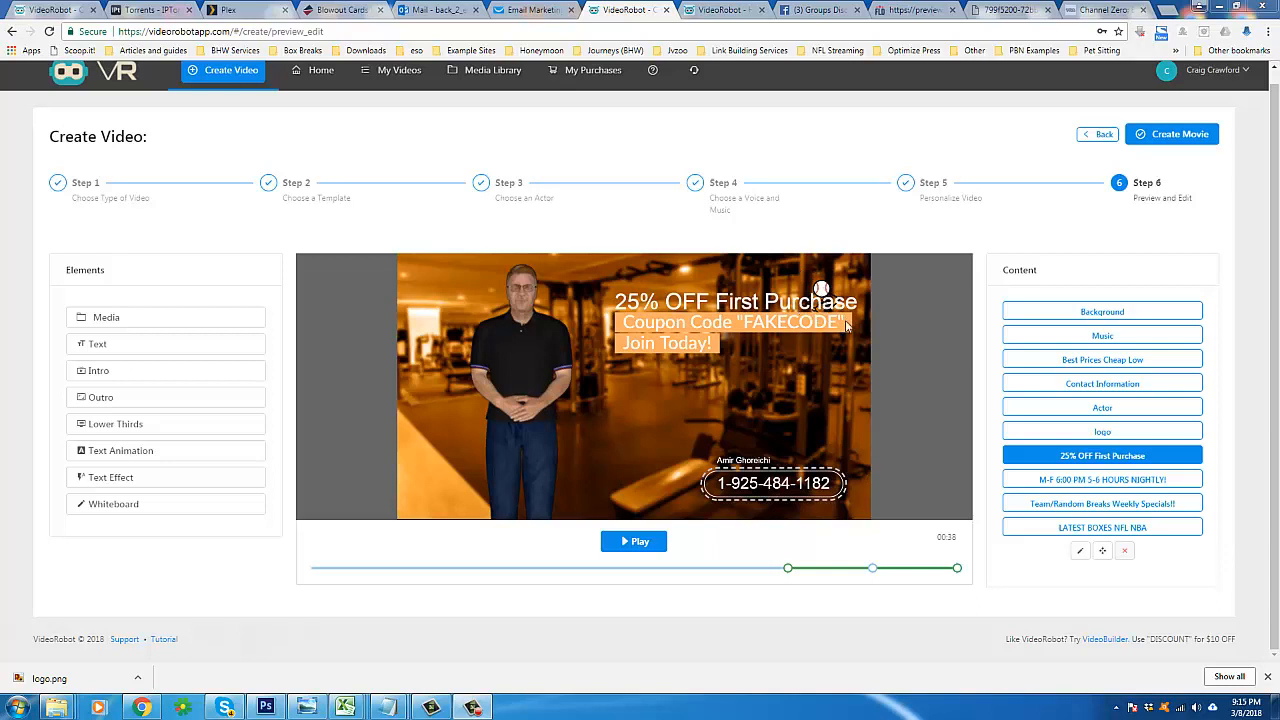
# - Move the "25% OFF First Purchase" text animation down so it sits below the logo, and apply the new position
pyautogui.click(1103, 552)
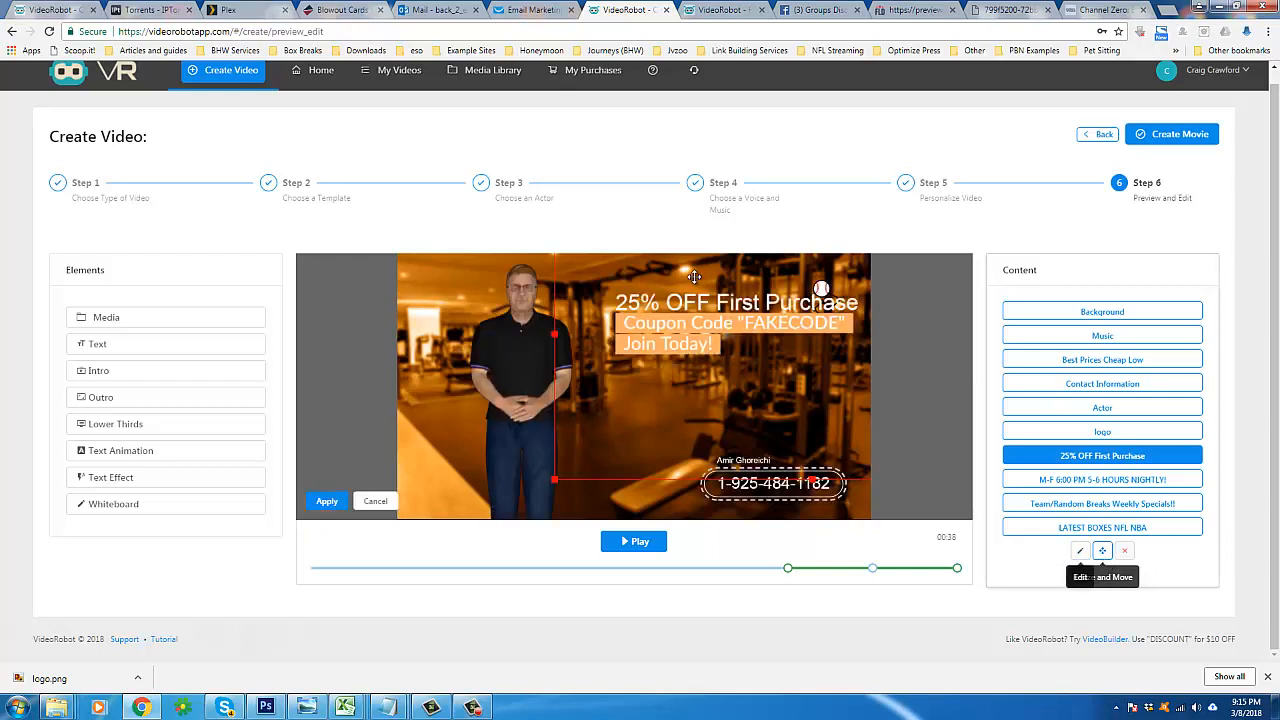
pyautogui.moveTo(683, 314); pyautogui.dragTo(680, 366)
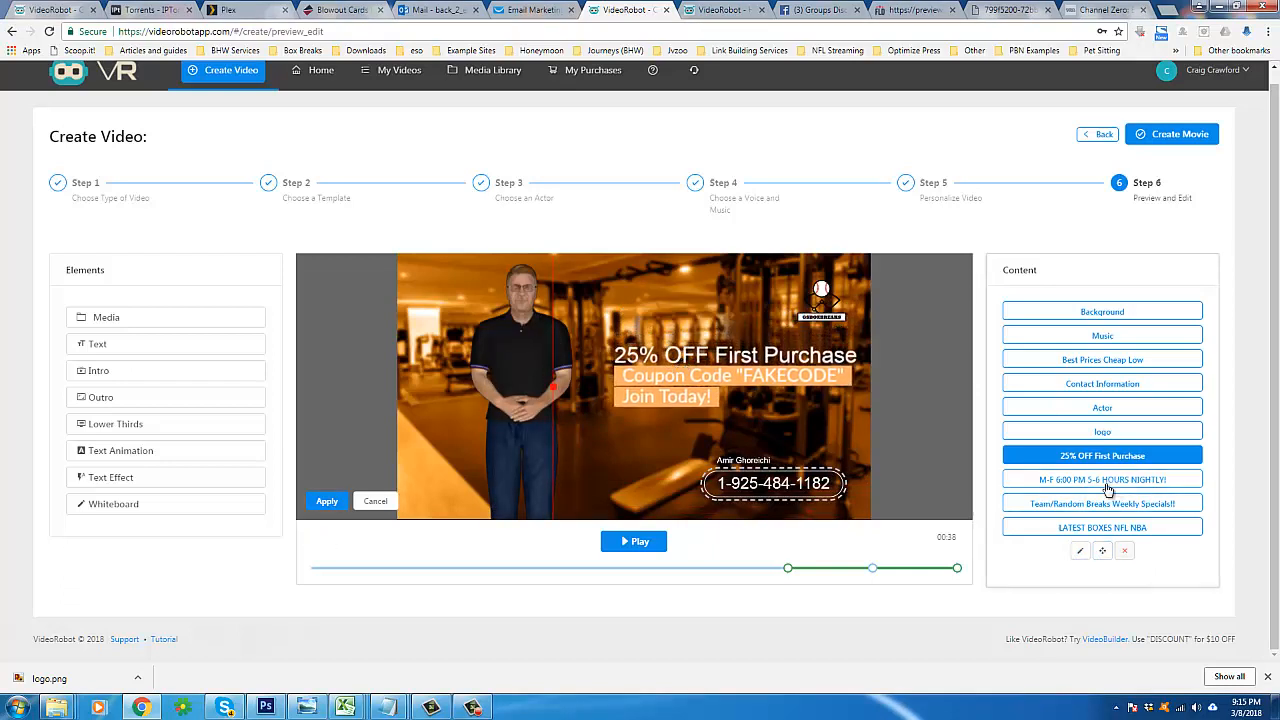
pyautogui.click(330, 502)
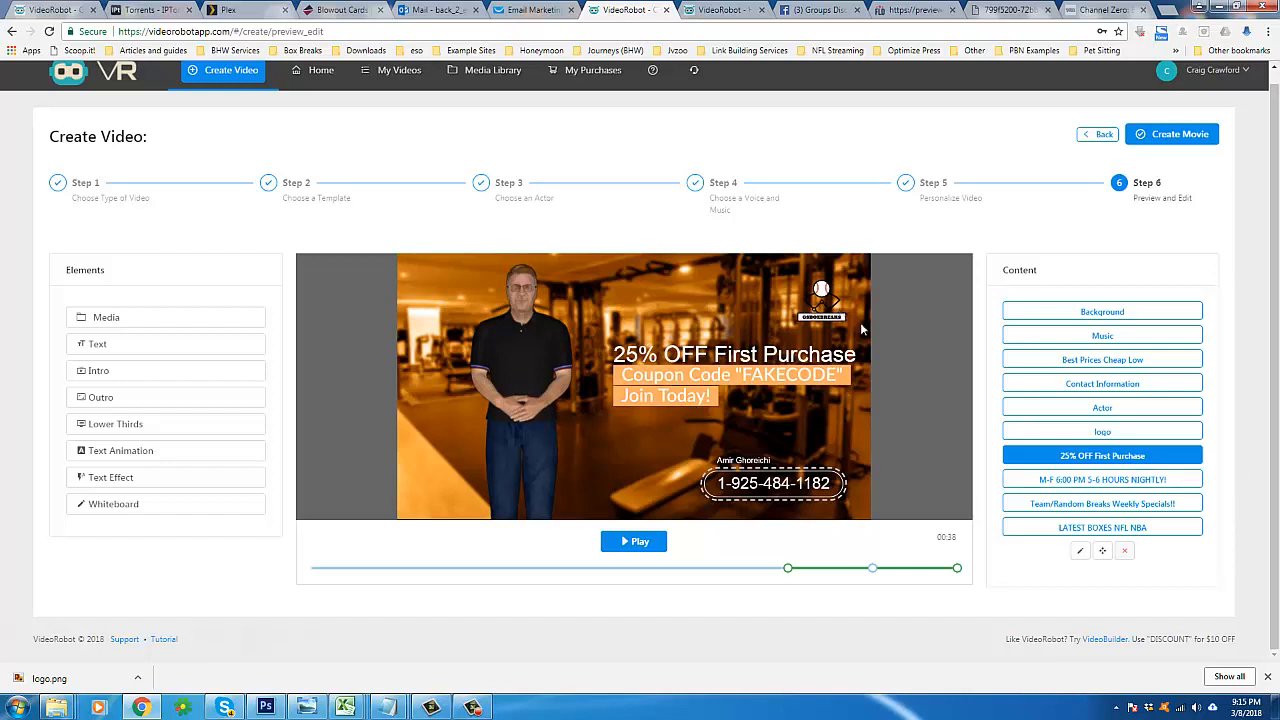
# - Review the "M-F 6:00 PM", "Team/Random Breaks", Actor and Contact Information elements in the video preview
pyautogui.click(1086, 484)
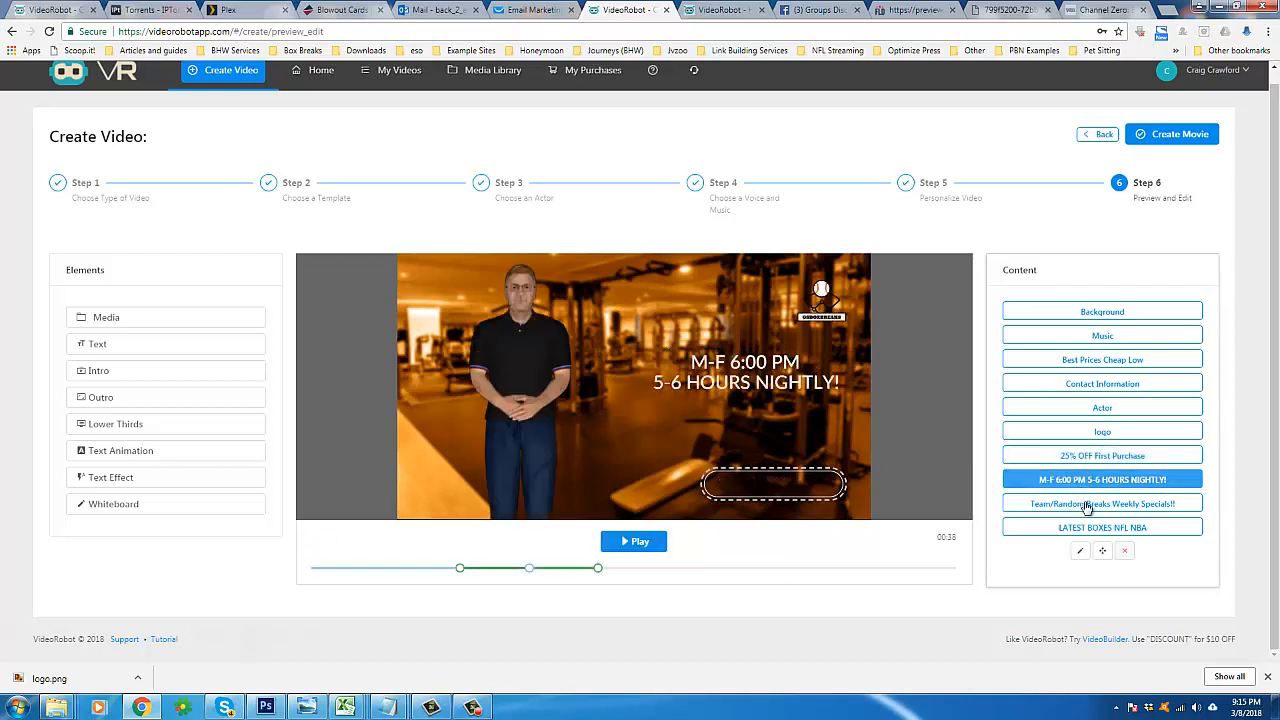
pyautogui.click(1078, 505)
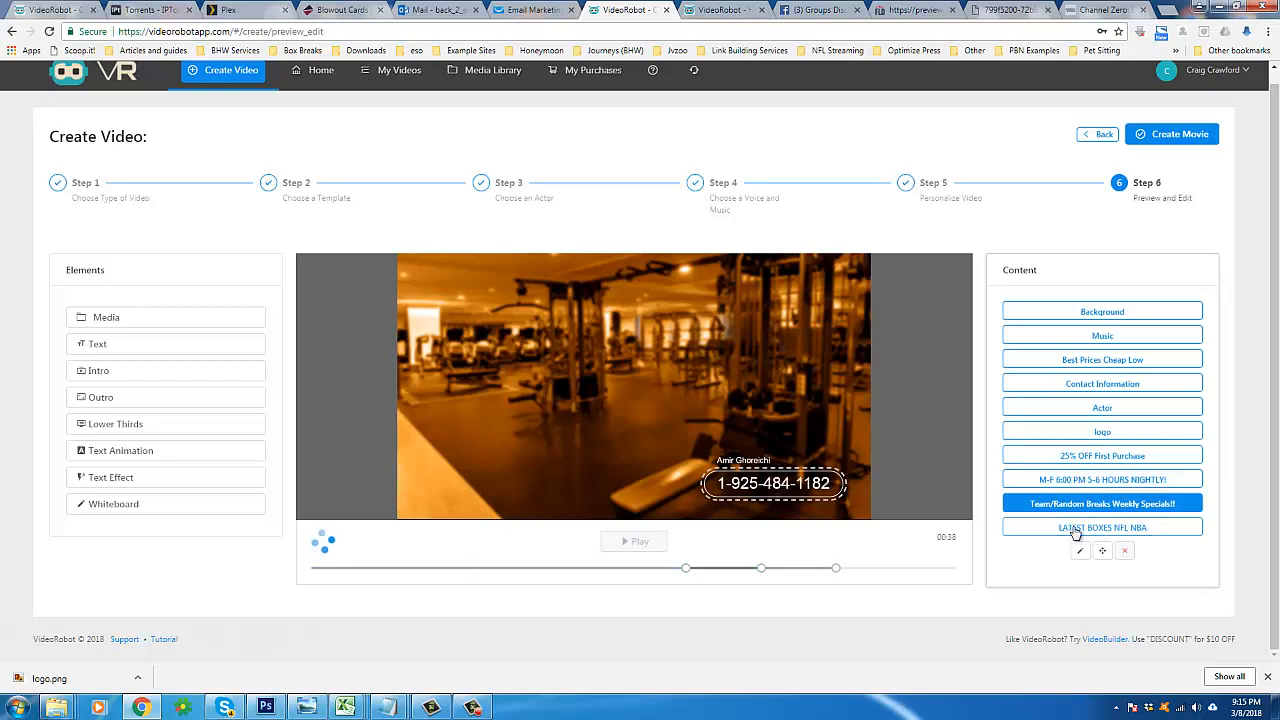
pyautogui.click(1086, 410)
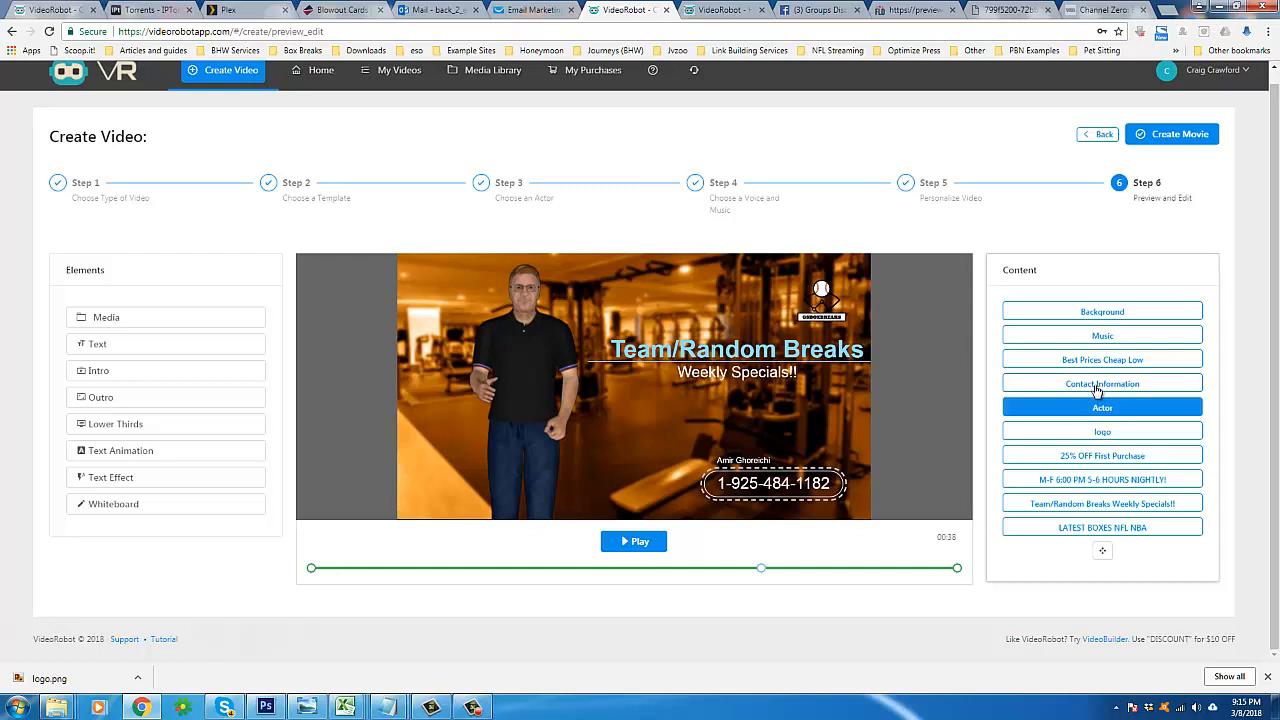
pyautogui.click(1097, 388)
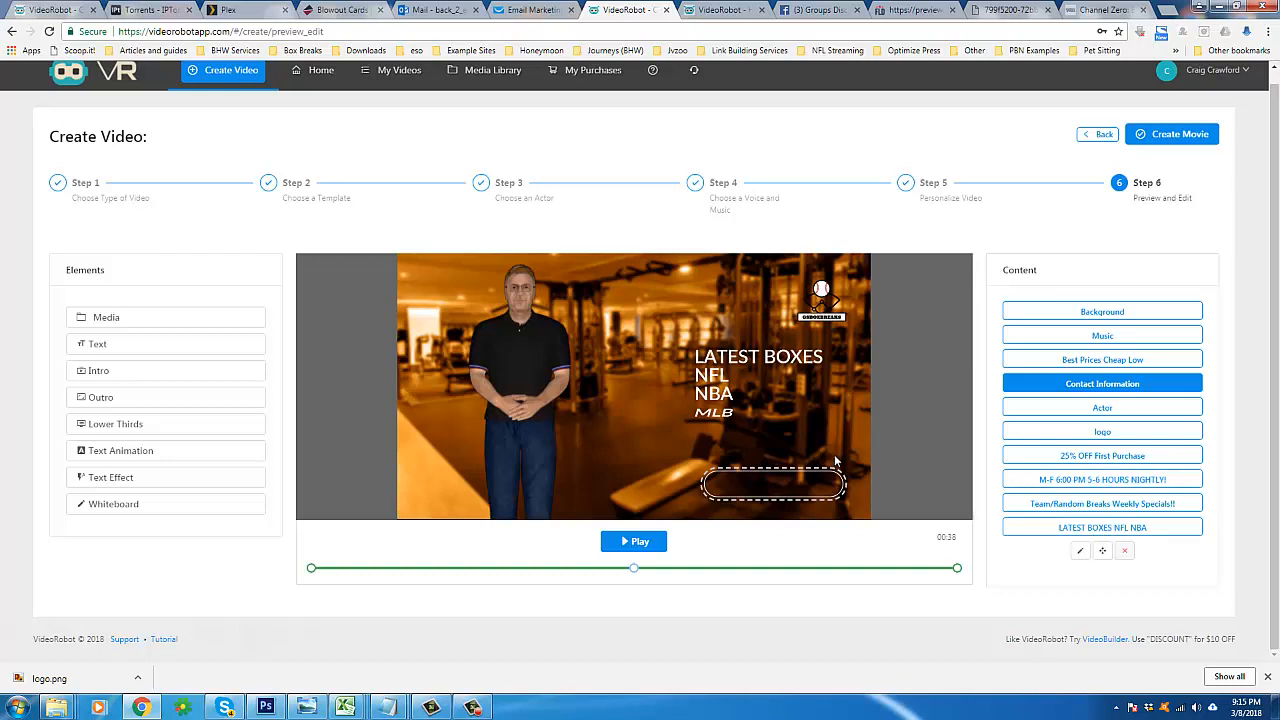
# - With the Background element selected, rewind the video to its beginning and play it through to check the whole result
pyautogui.click(1063, 316)
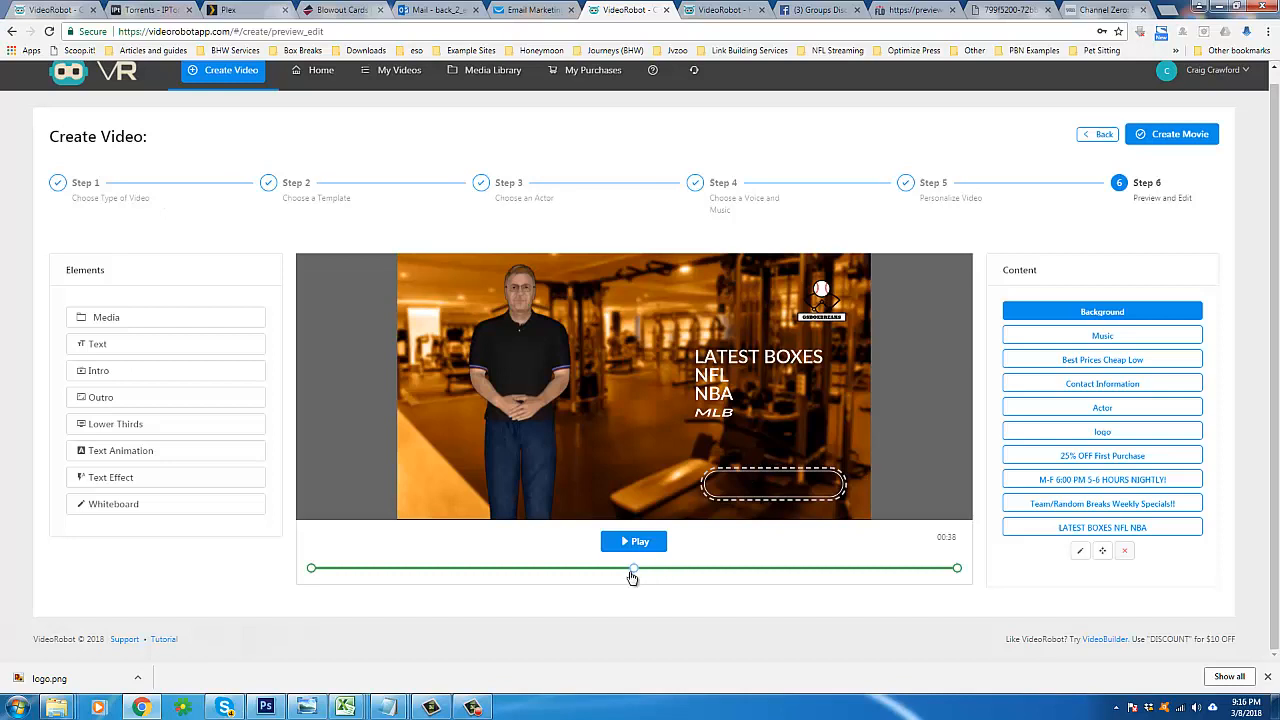
pyautogui.moveTo(634, 570); pyautogui.dragTo(257, 586)
pyautogui.click(645, 540)
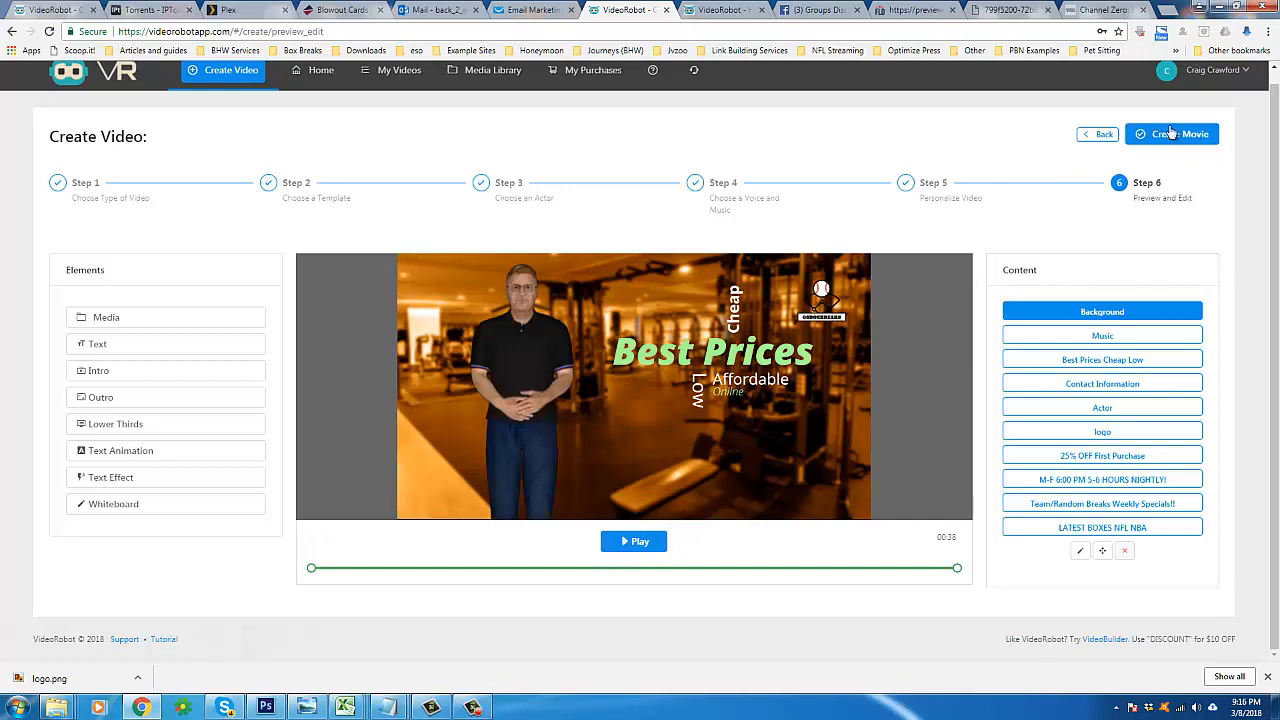
pyautogui.click(649, 541)
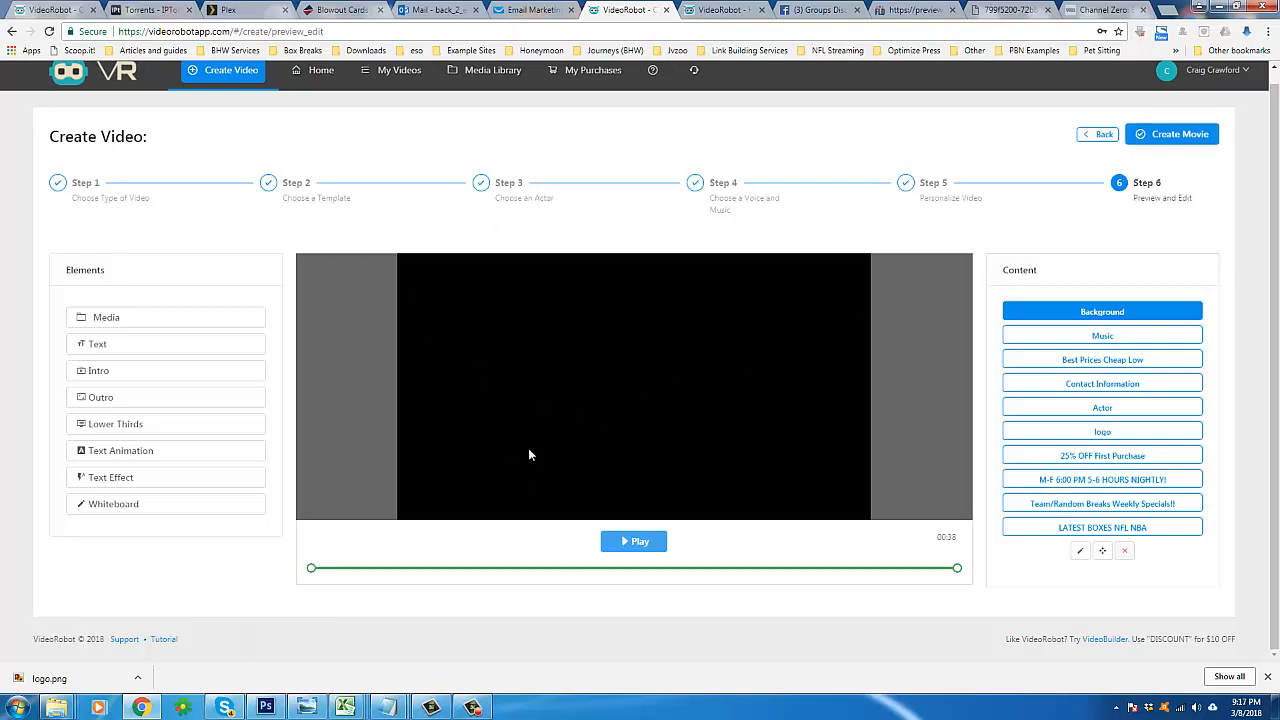
pyautogui.click(162, 506)
# - Start creating the movie at 1080p - Full HD size with the title "GS Box Breaks Video"
pyautogui.click(1180, 139)
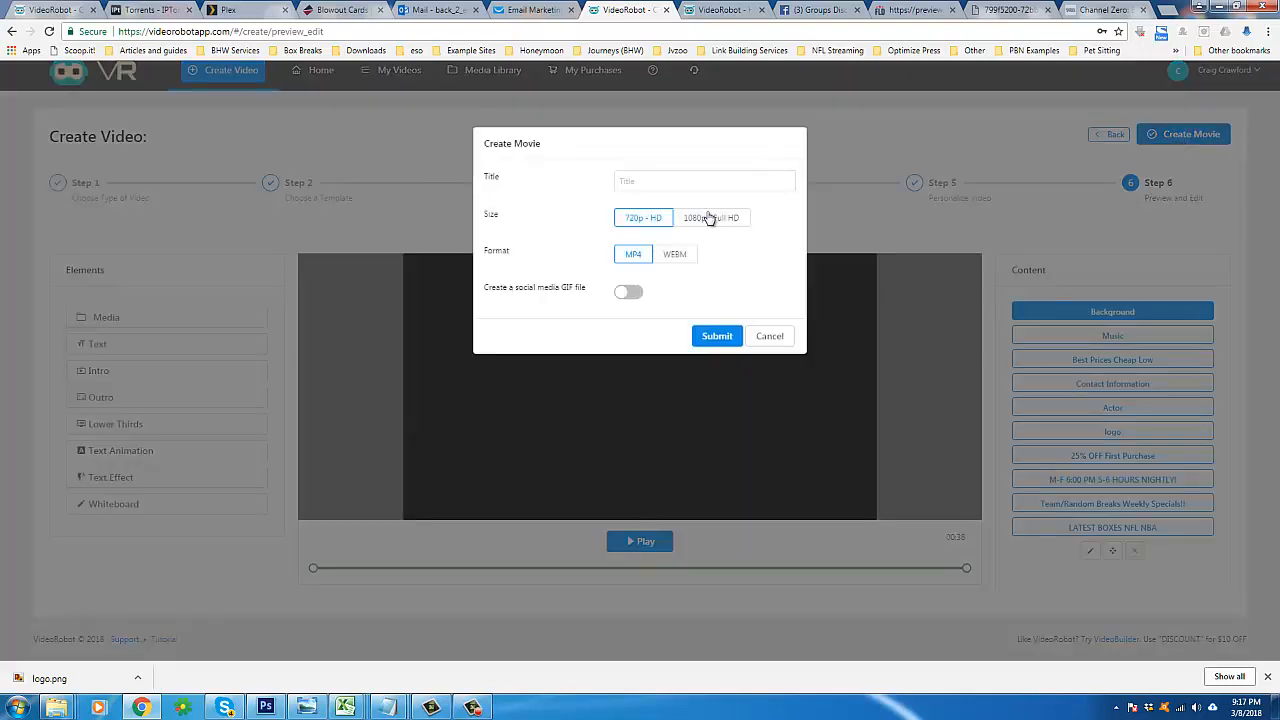
pyautogui.click(718, 222)
pyautogui.click(644, 178)
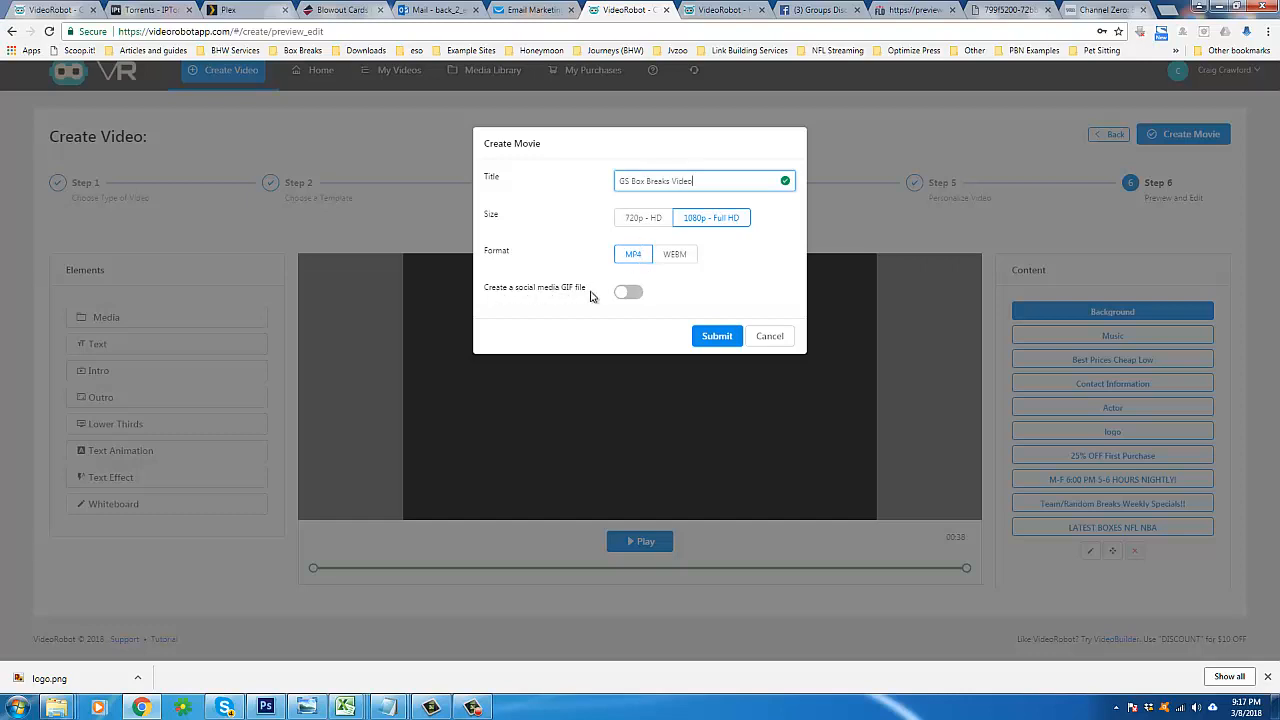
# - Try to enable the social media GIF file option, and submit the movie for creation in MP4 format
pyautogui.click(626, 292)
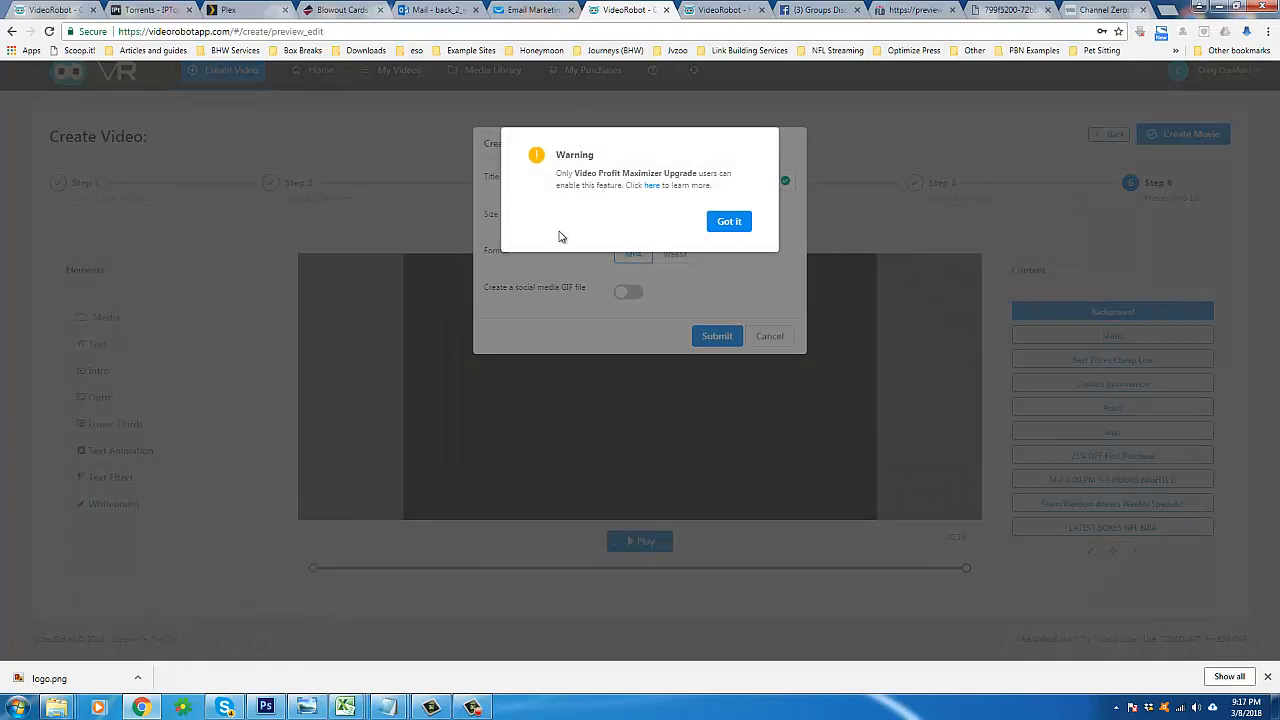
pyautogui.click(741, 224)
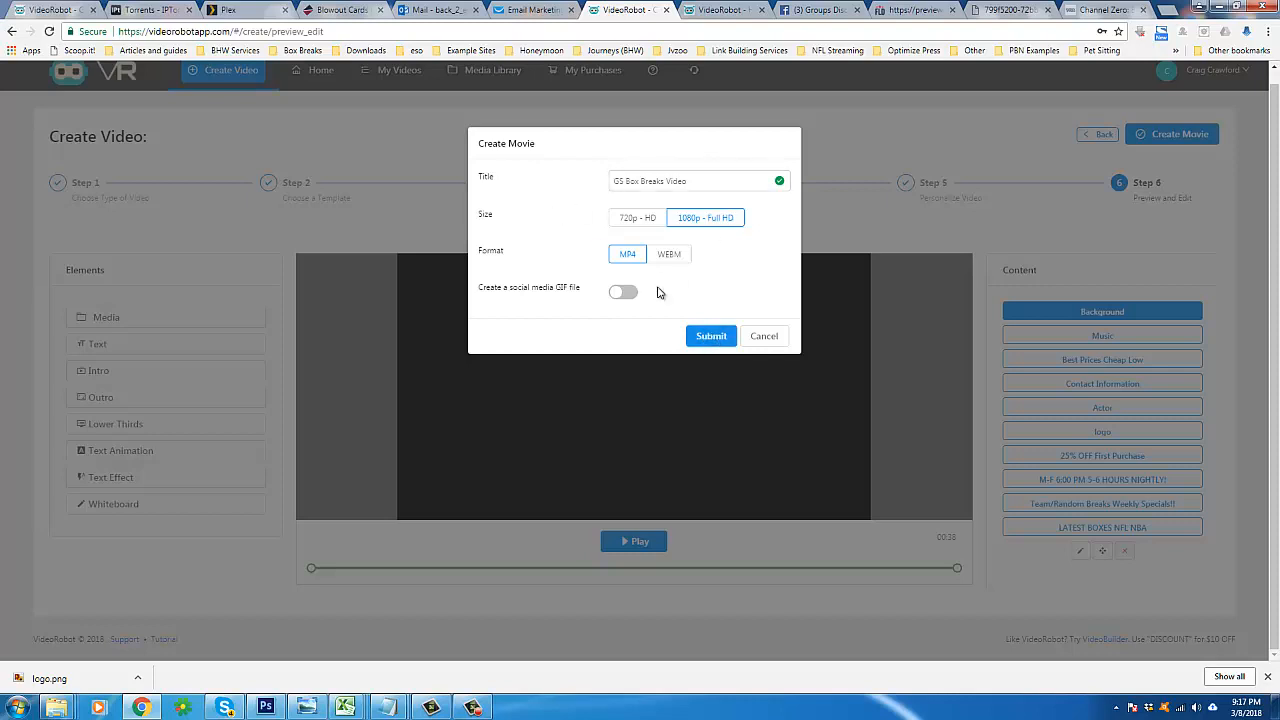
pyautogui.click(710, 337)
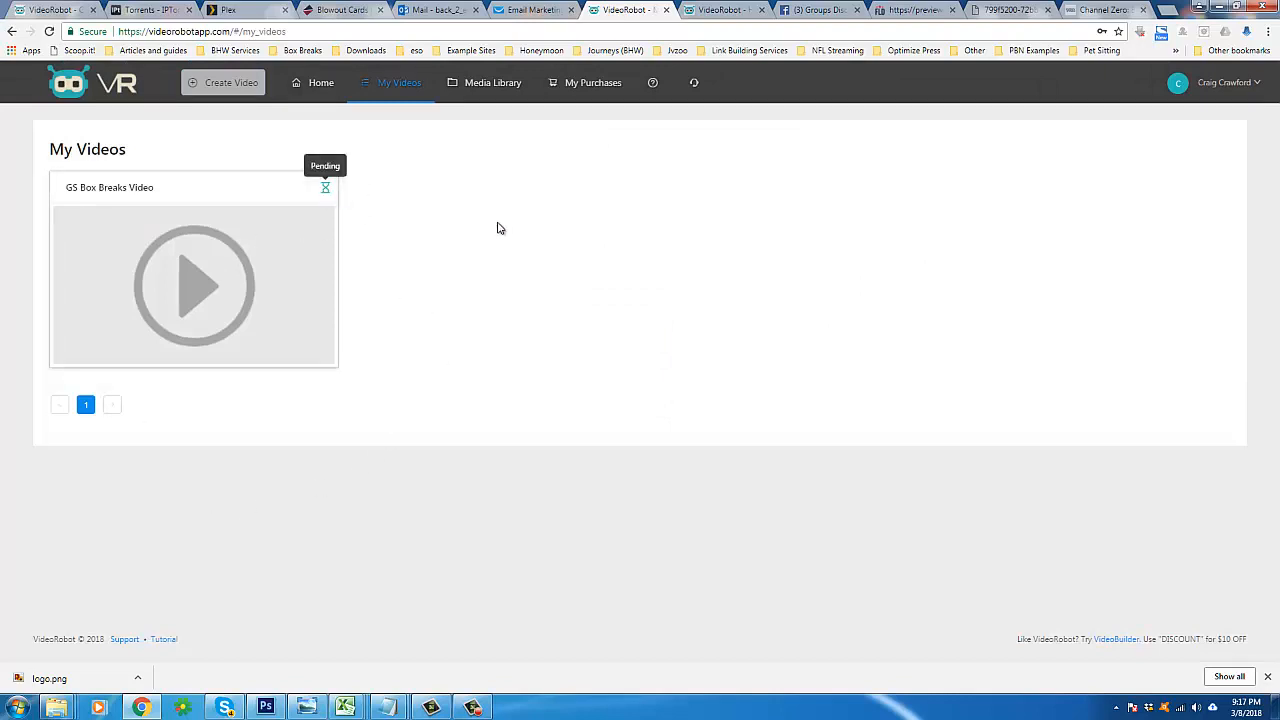
pyautogui.click(471, 712)
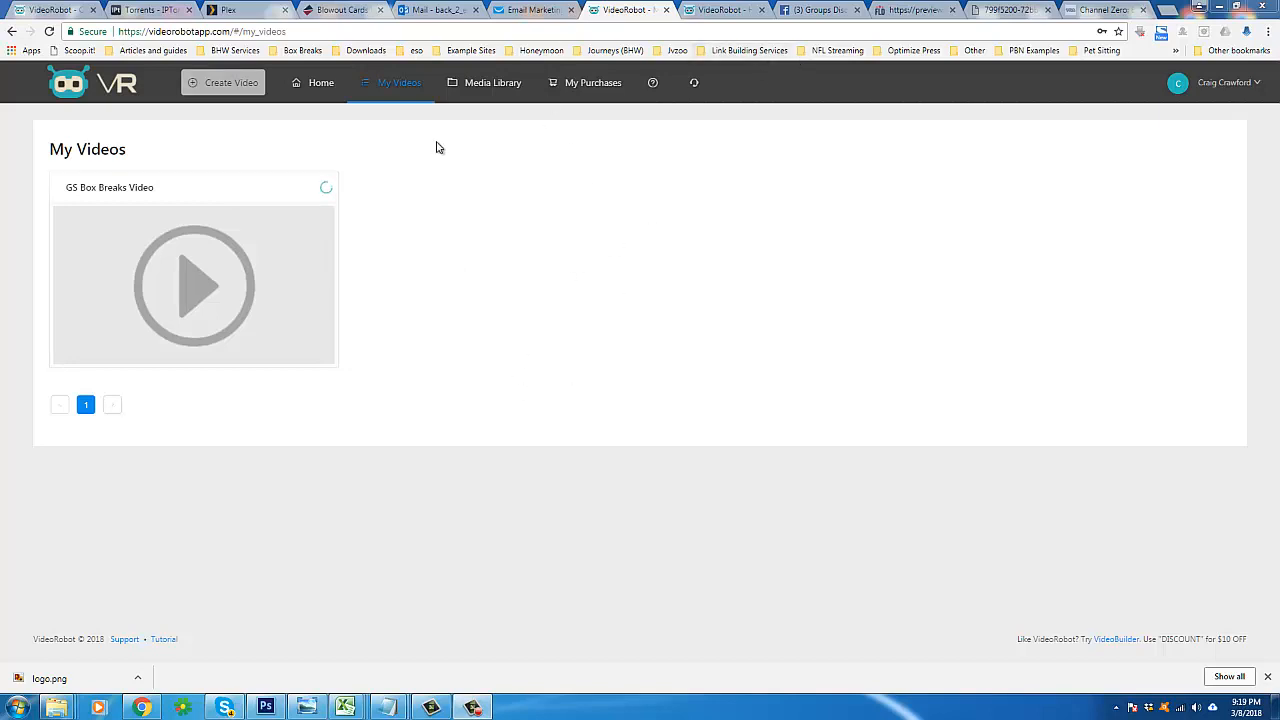
# - Go to mecanto.com in the browser tab showing the VideoRobot home page and open the "VideoRobot Review and Bonus" post
pyautogui.click(716, 7)
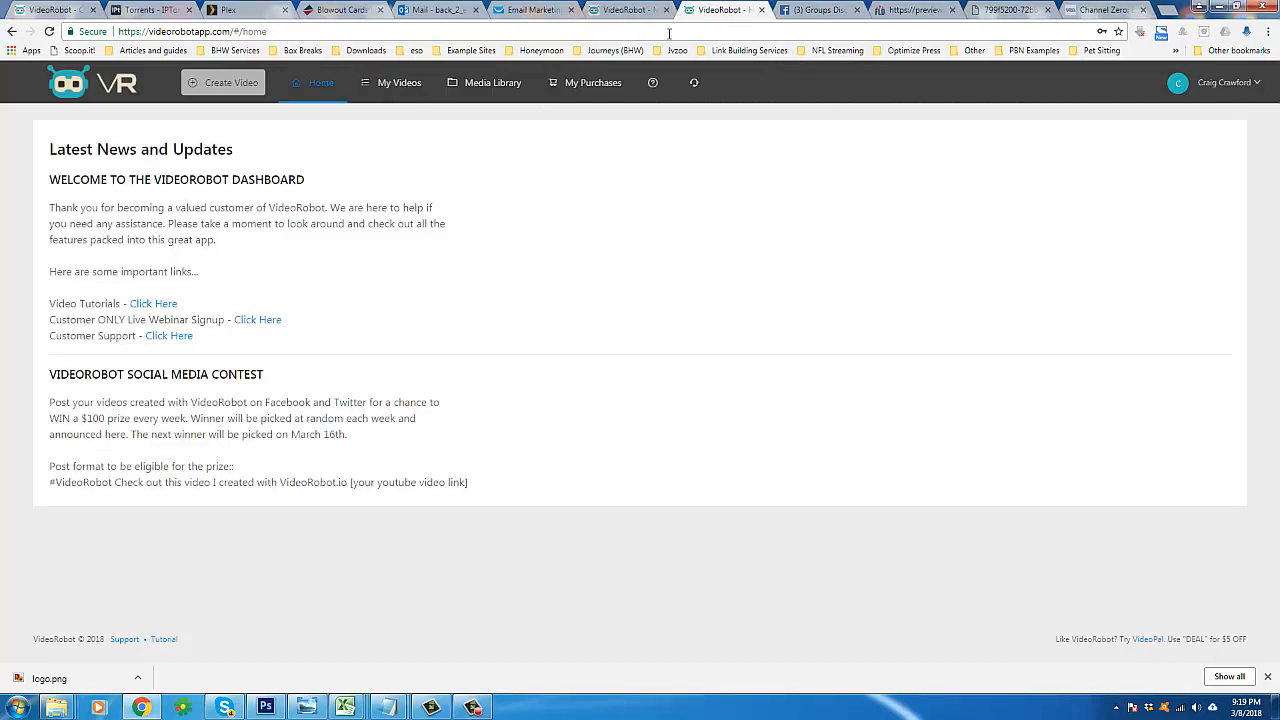
pyautogui.click(669, 33)
pyautogui.write('mecant')
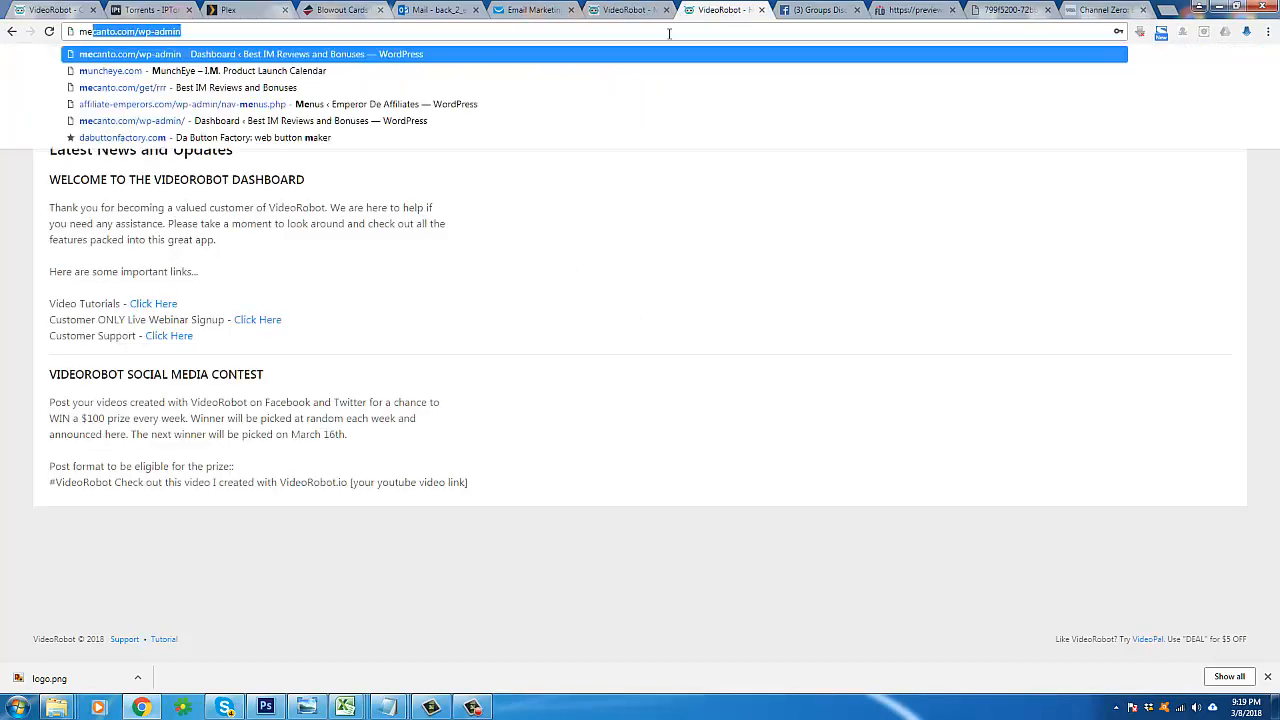
pyautogui.write('o.com')
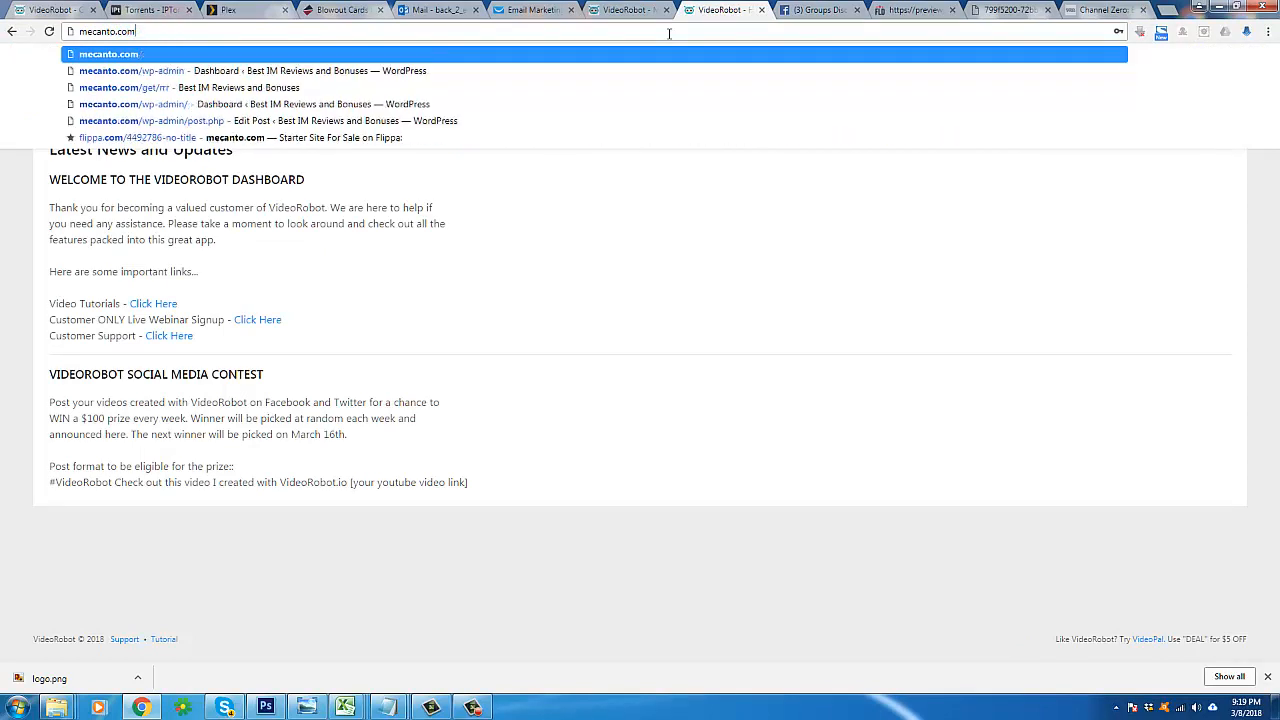
pyautogui.press('Return')
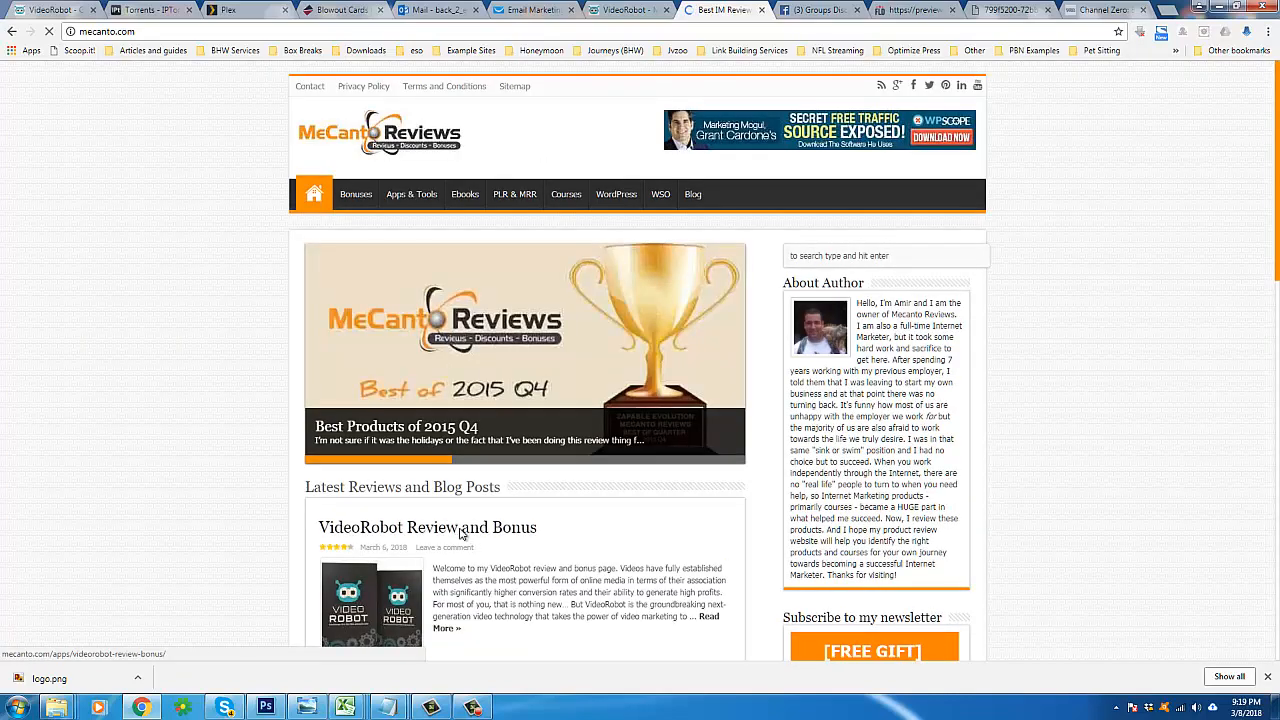
pyautogui.click(472, 535)
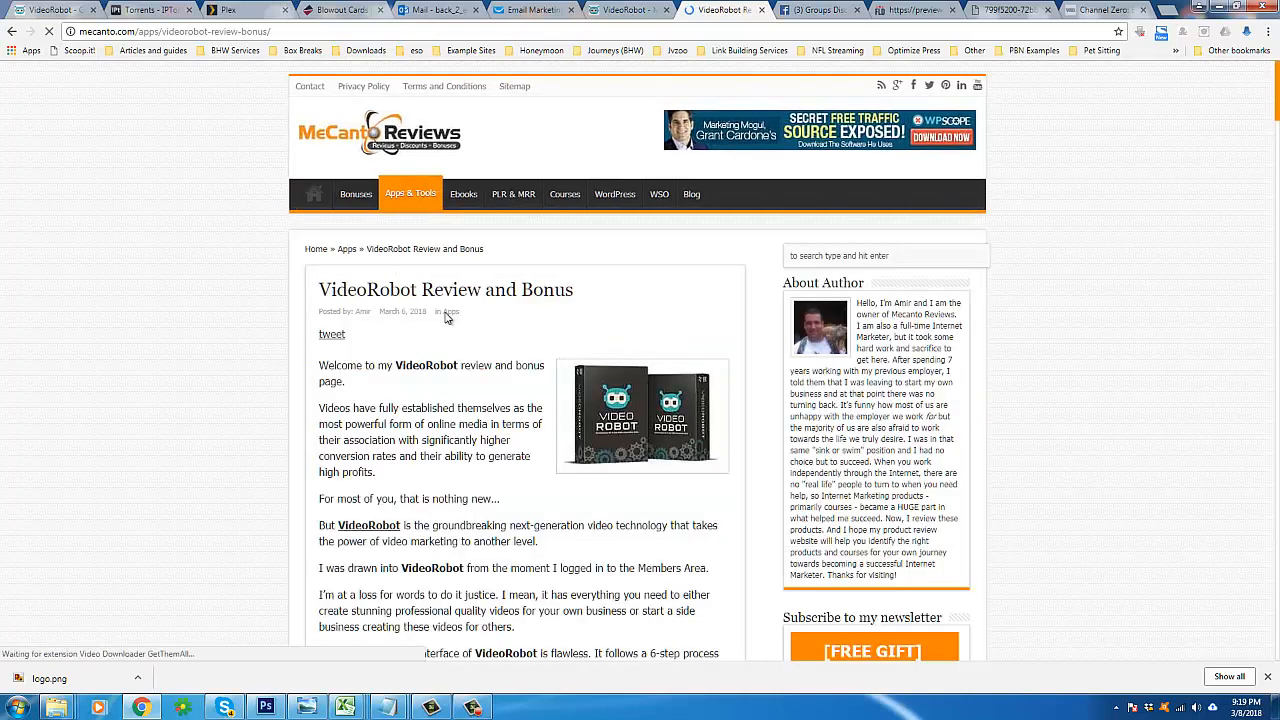
# - Skim the VideoRobot review from the introduction through the feature list and Pricing section to the bonus products
pyautogui.scroll(-3, 449, 408)
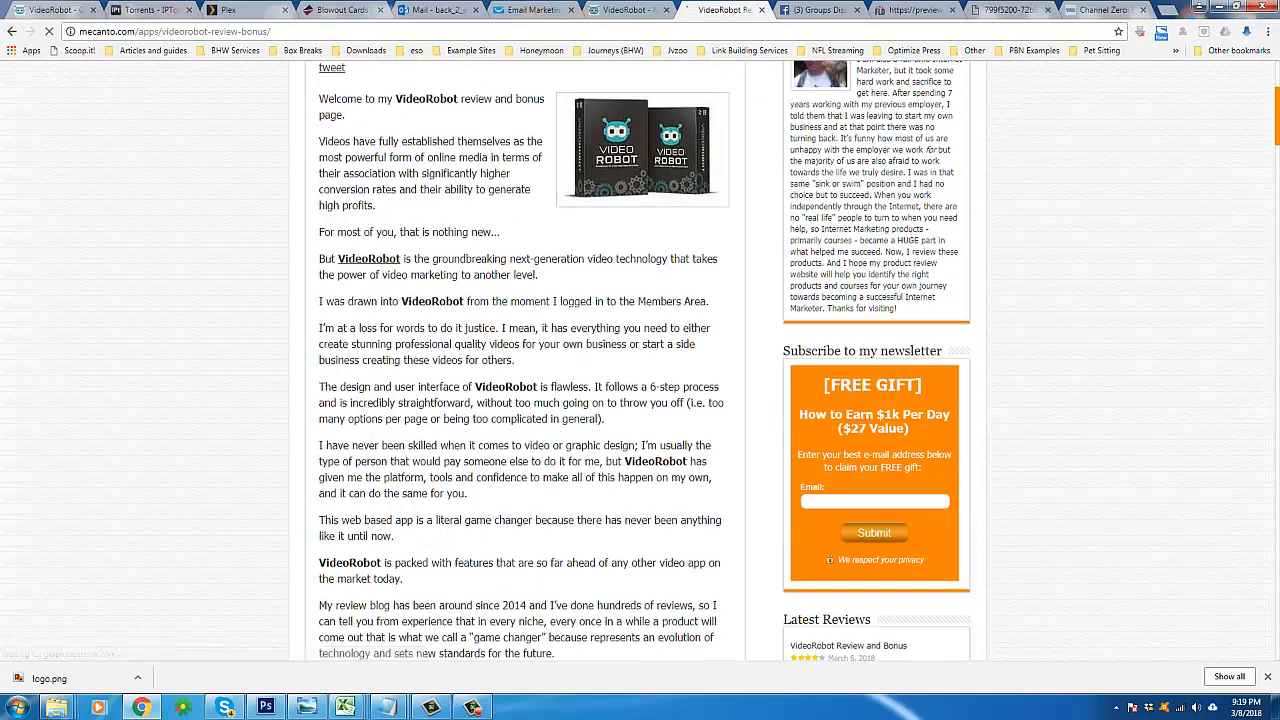
pyautogui.scroll(-20, 1262, 208)
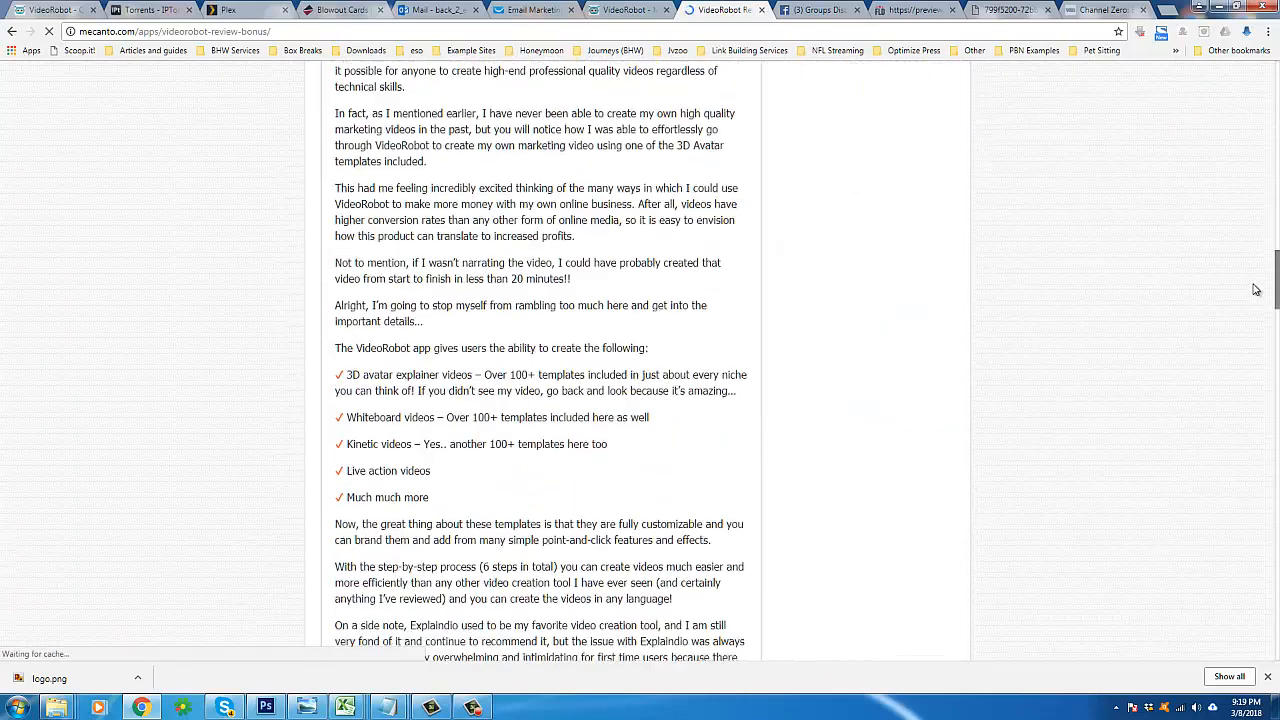
pyautogui.scroll(-15, 1247, 333)
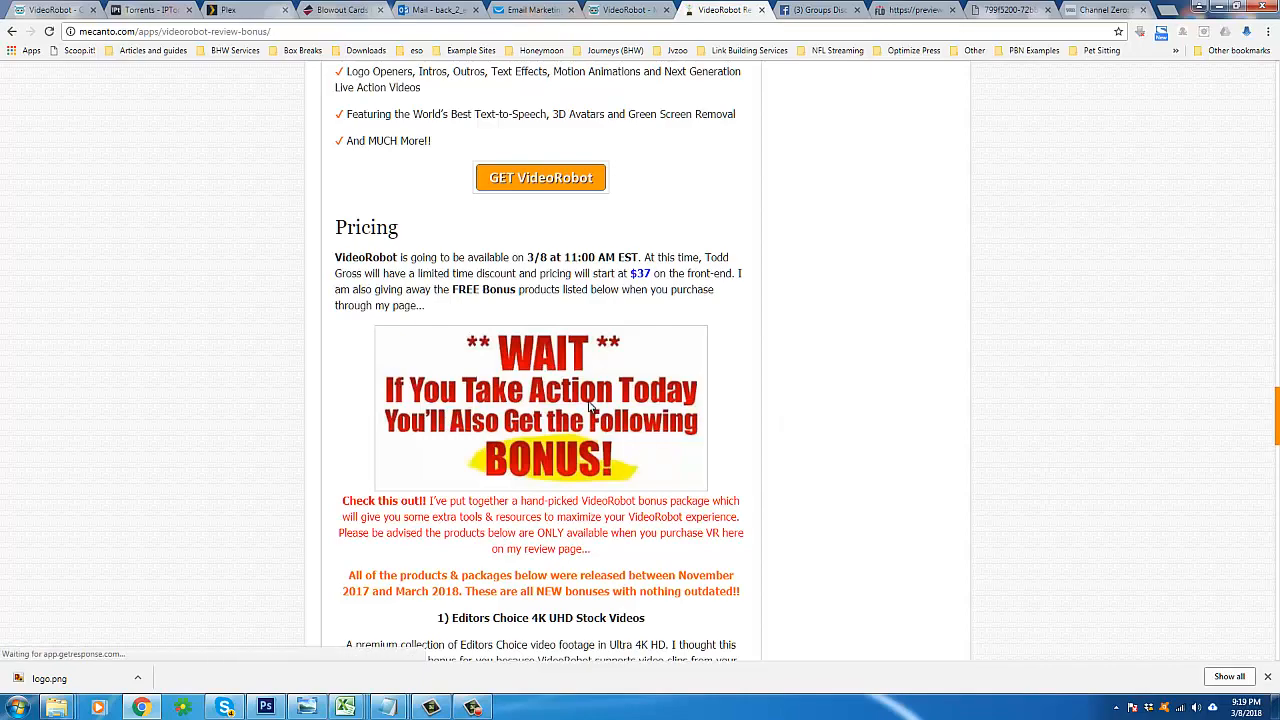
pyautogui.scroll(-3, 593, 400)
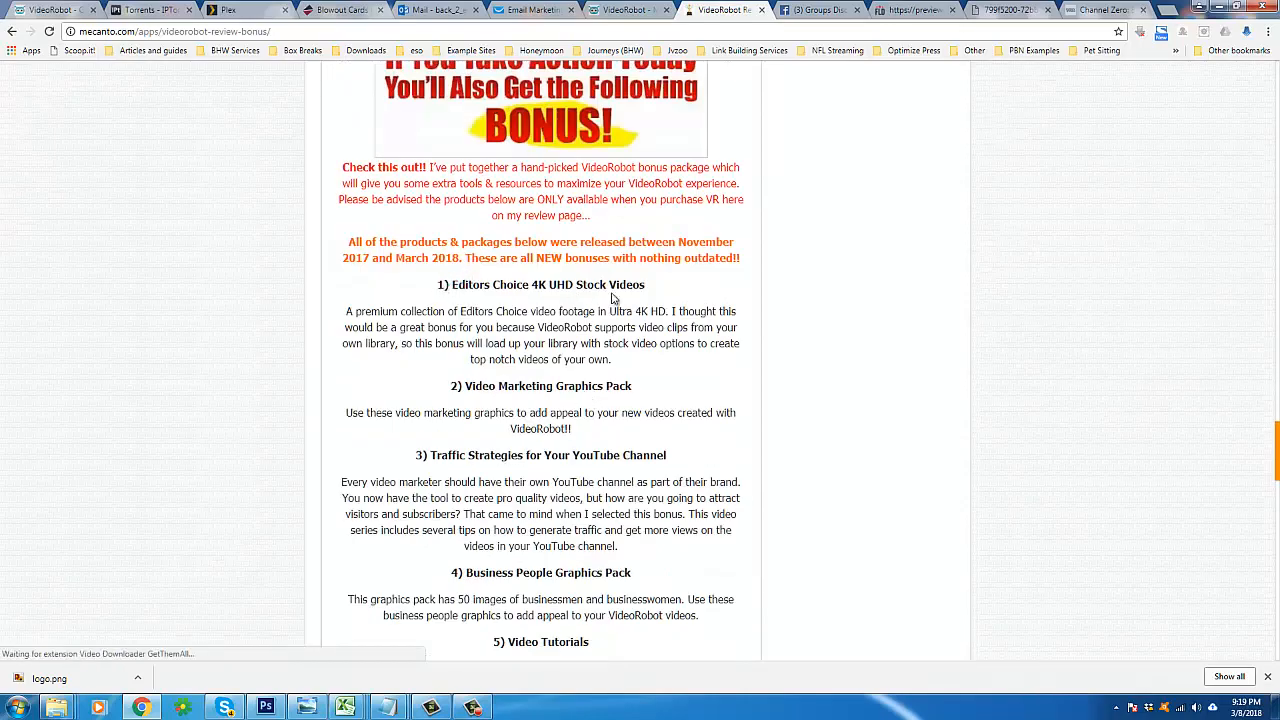
pyautogui.scroll(-4, 618, 441)
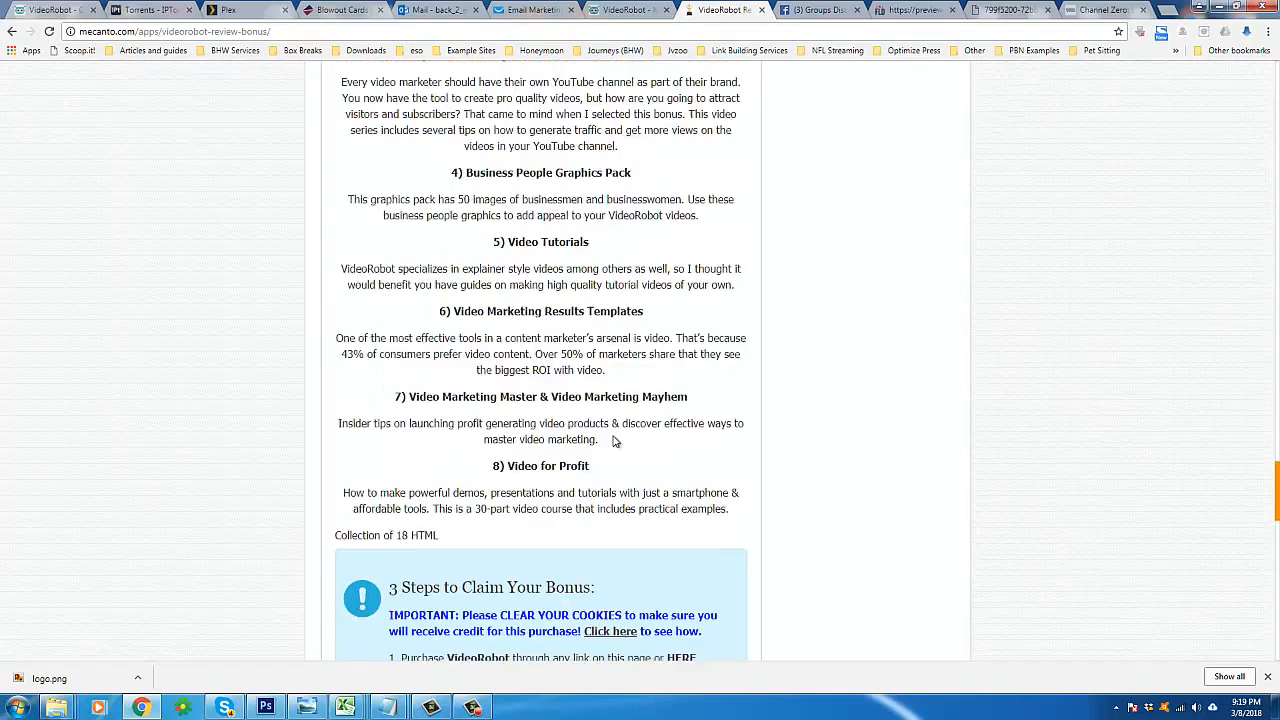
# - Read through the list of bonus products, from Editors Choice 4K UHD Stock Videos to Video for Profit
pyautogui.scroll(3, 505, 447)
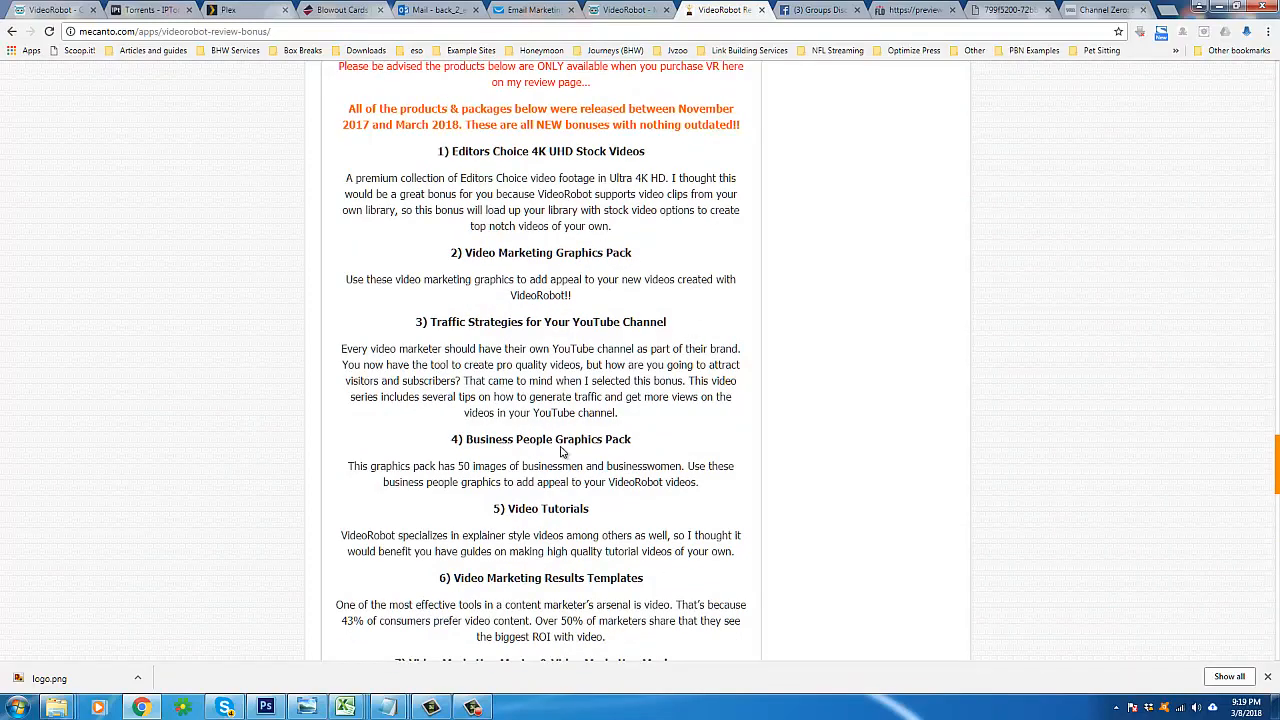
pyautogui.scroll(-1, 550, 432)
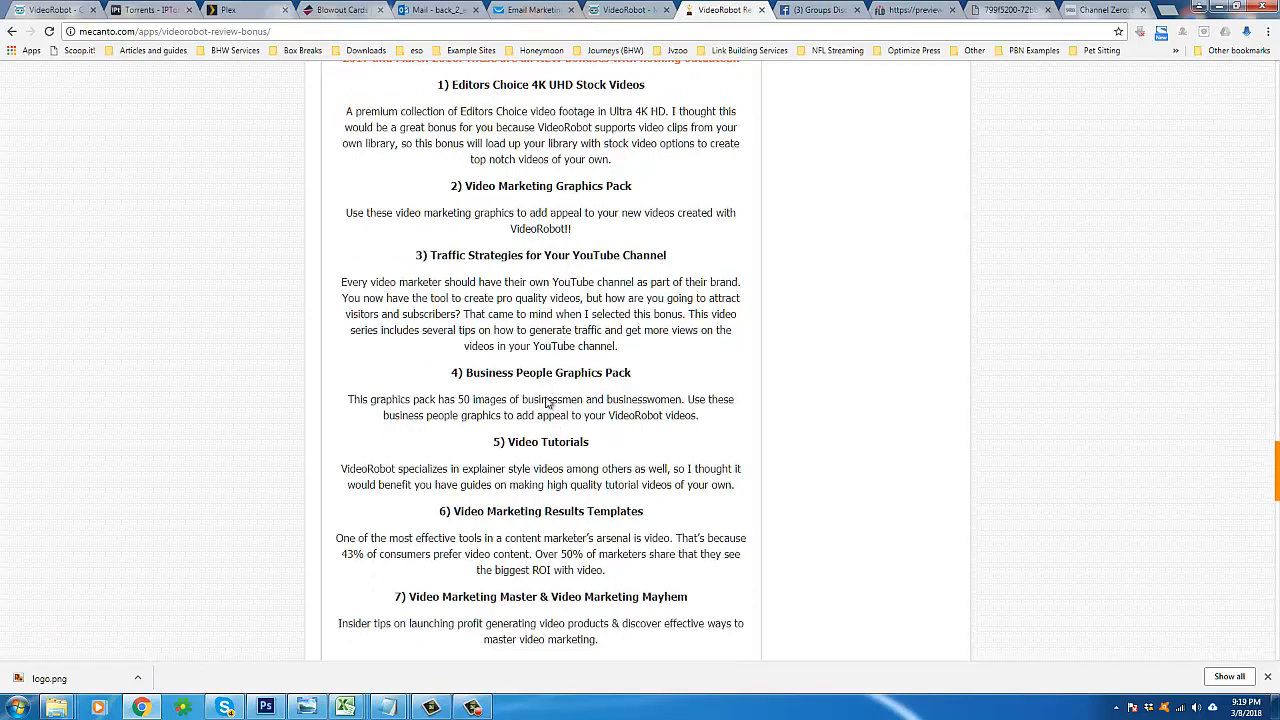
pyautogui.scroll(-2, 548, 402)
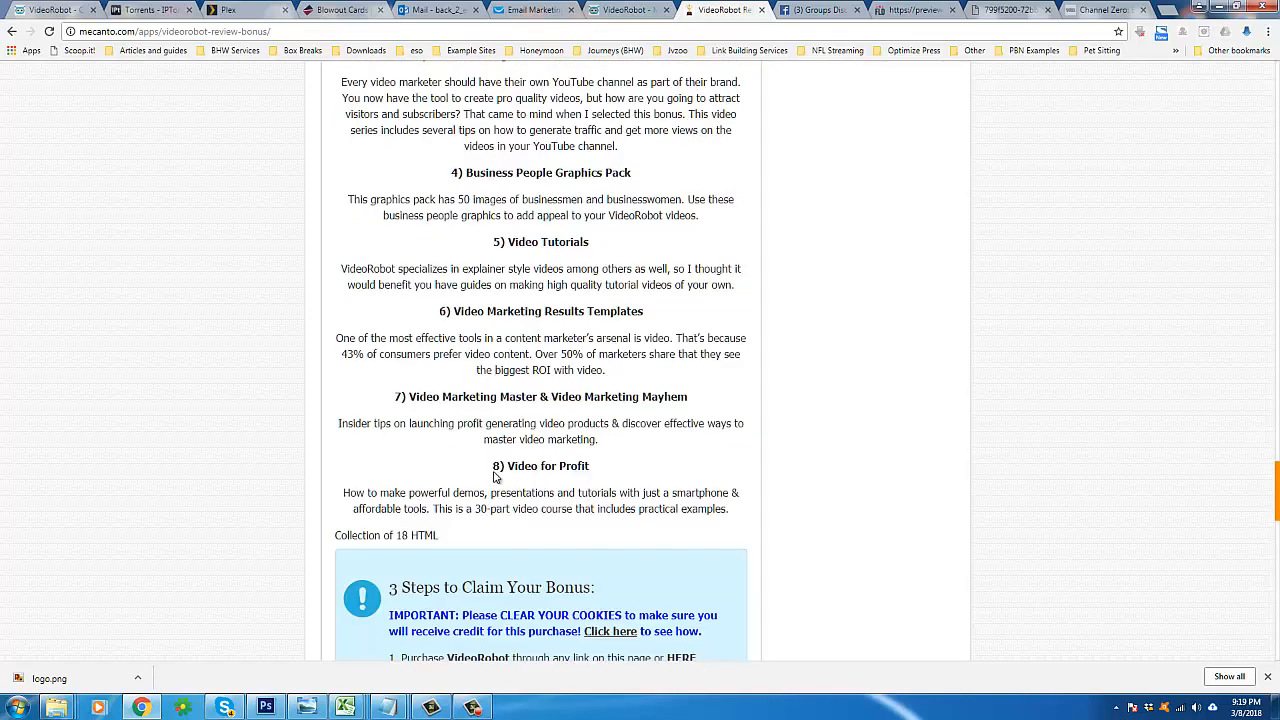
pyautogui.scroll(4, 605, 480)
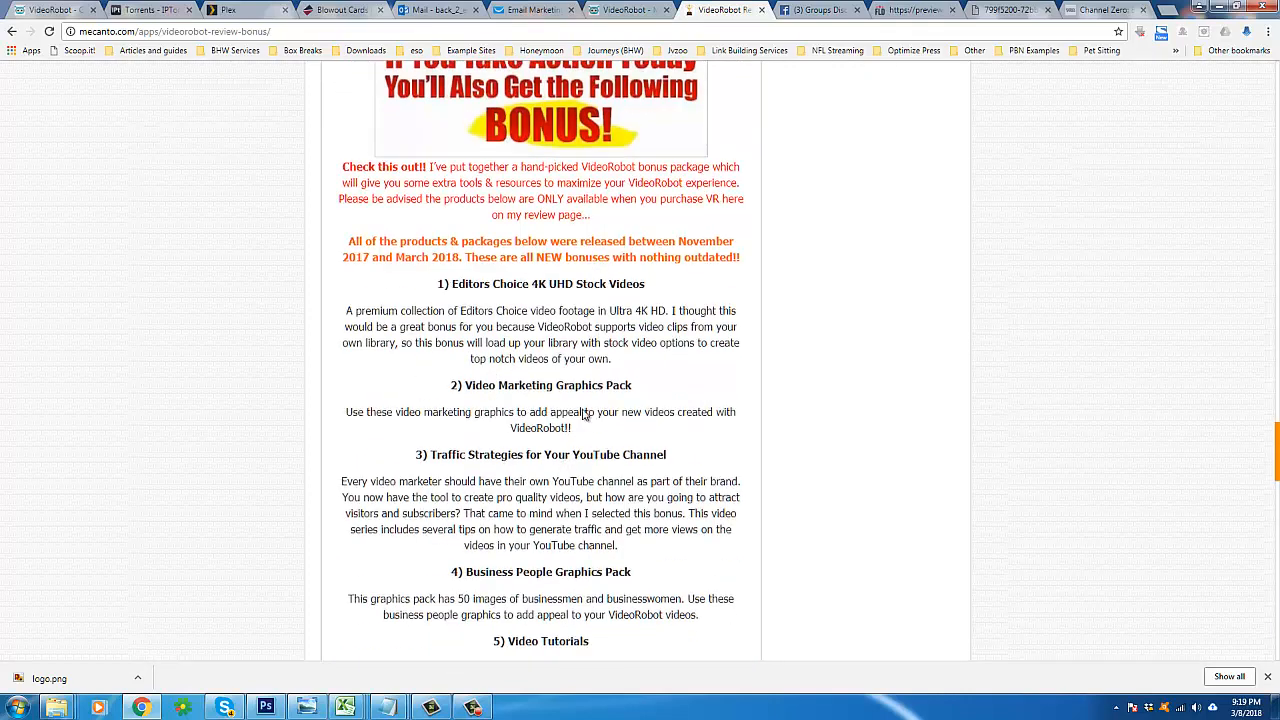
pyautogui.scroll(-1, 583, 409)
pyautogui.scroll(-1, 515, 441)
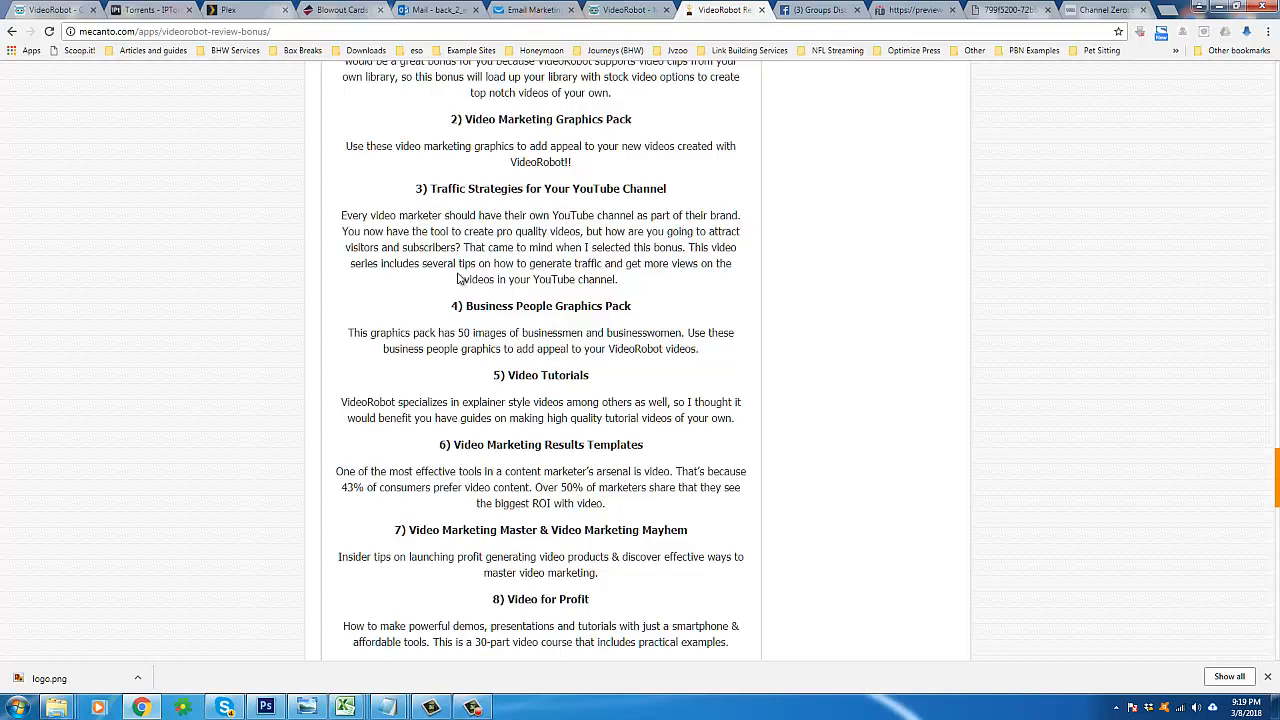
pyautogui.scroll(-1, 612, 366)
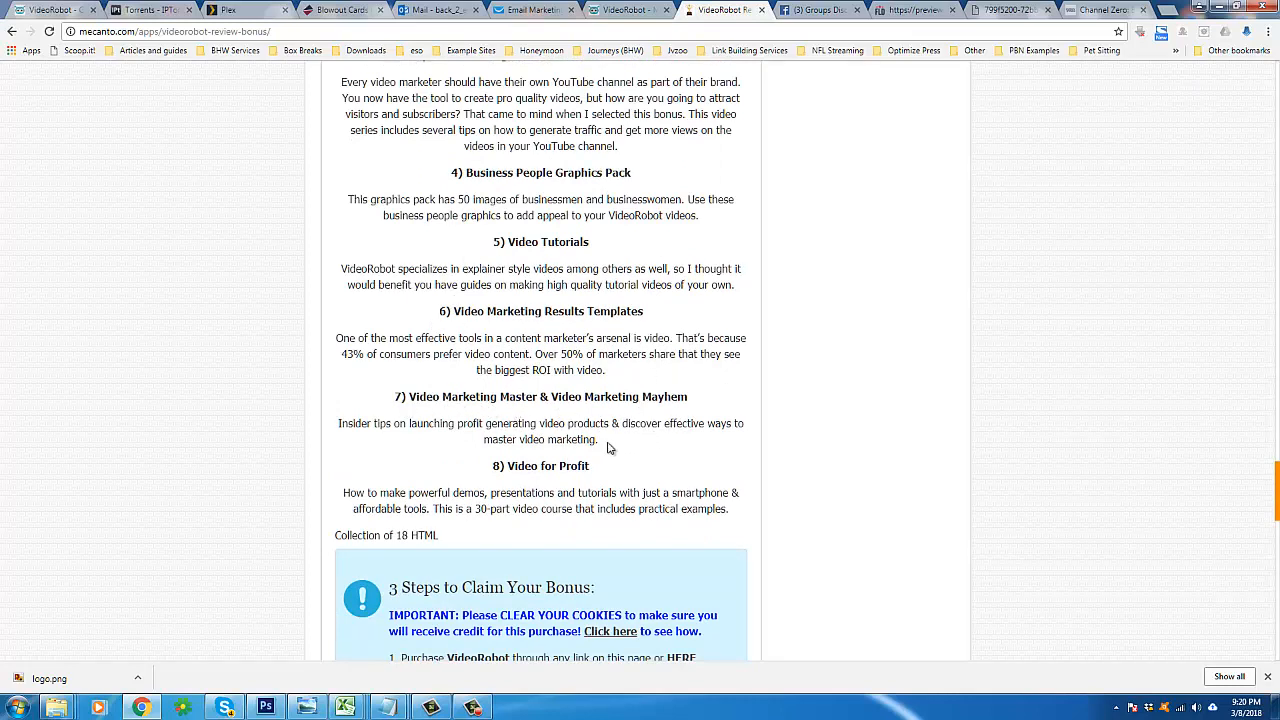
pyautogui.scroll(-1, 726, 451)
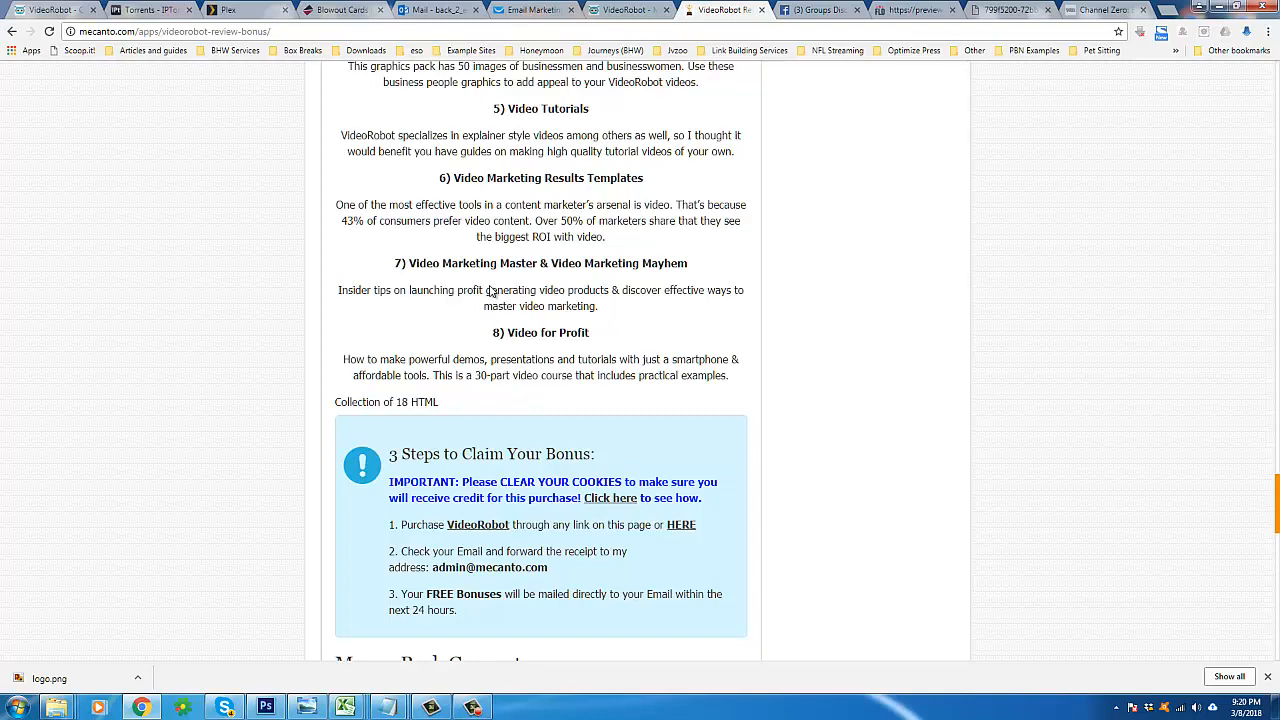
# - Revisit the Pricing section and bonus offer, and examine the "3 Steps to Claim Your Bonus" and Money Back Guarantee sections
pyautogui.scroll(10, 629, 340)
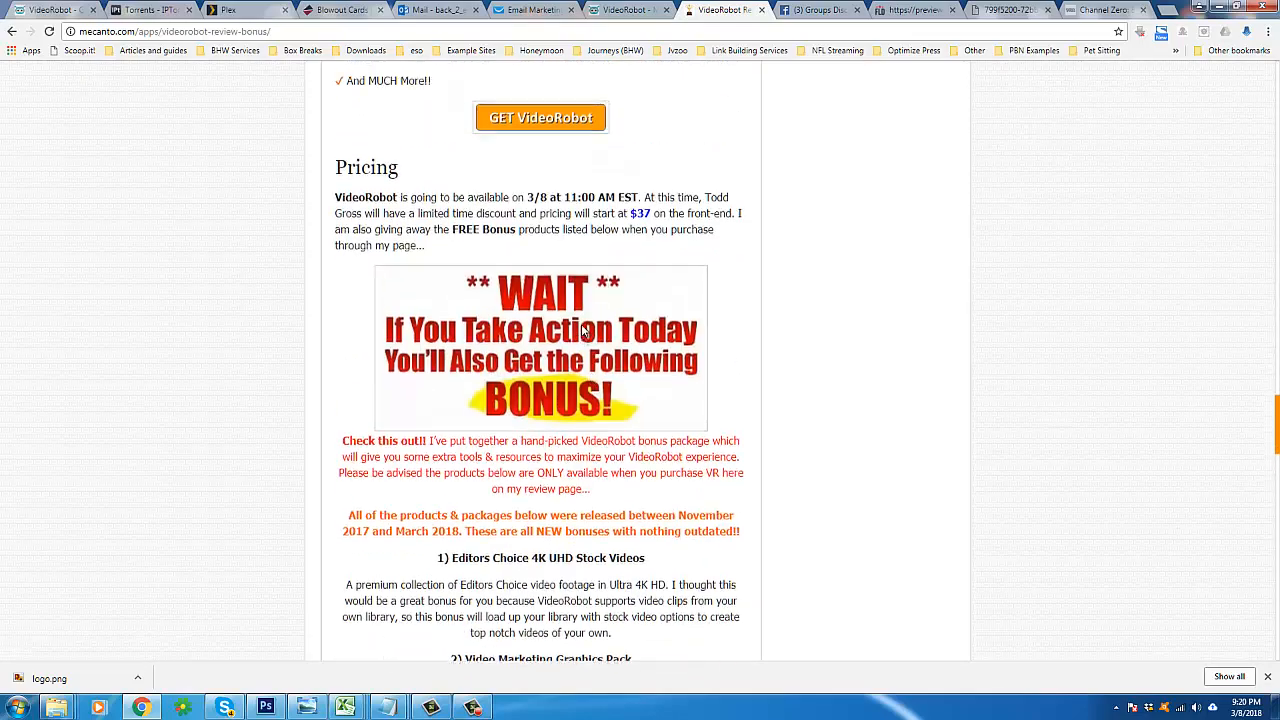
pyautogui.scroll(2, 583, 332)
pyautogui.scroll(-3, 1040, 458)
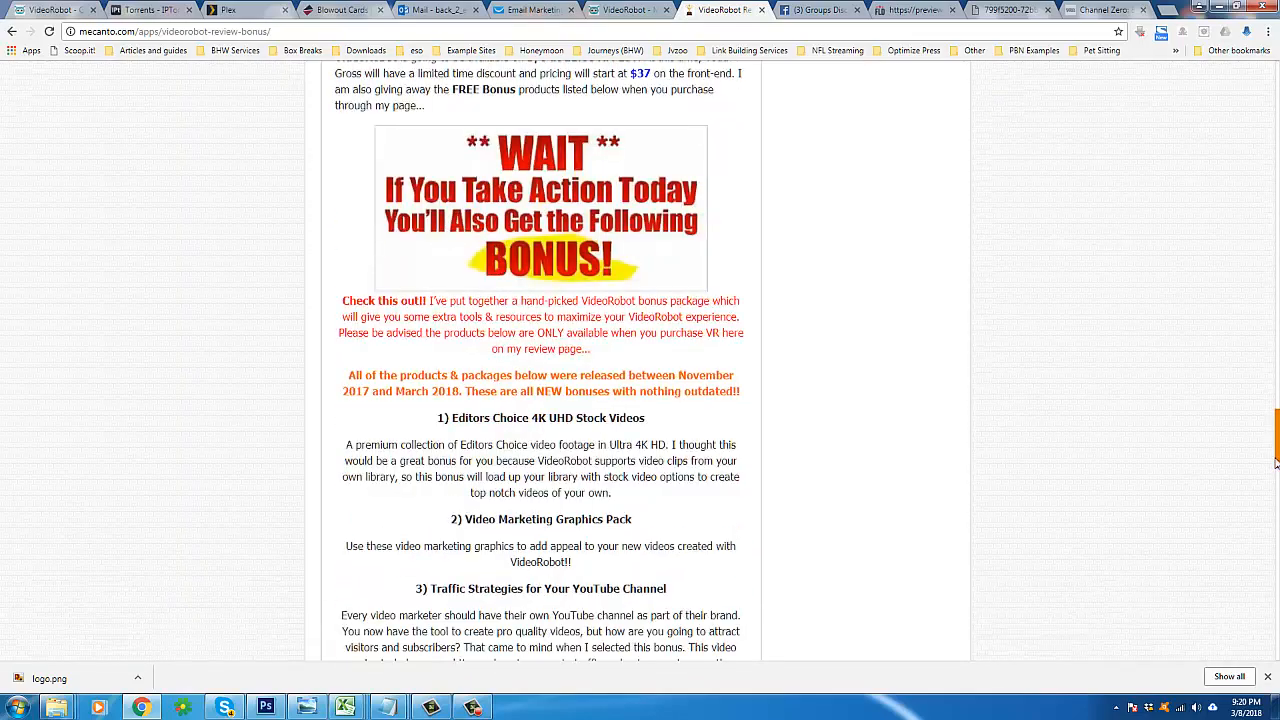
pyautogui.scroll(-8, 1040, 458)
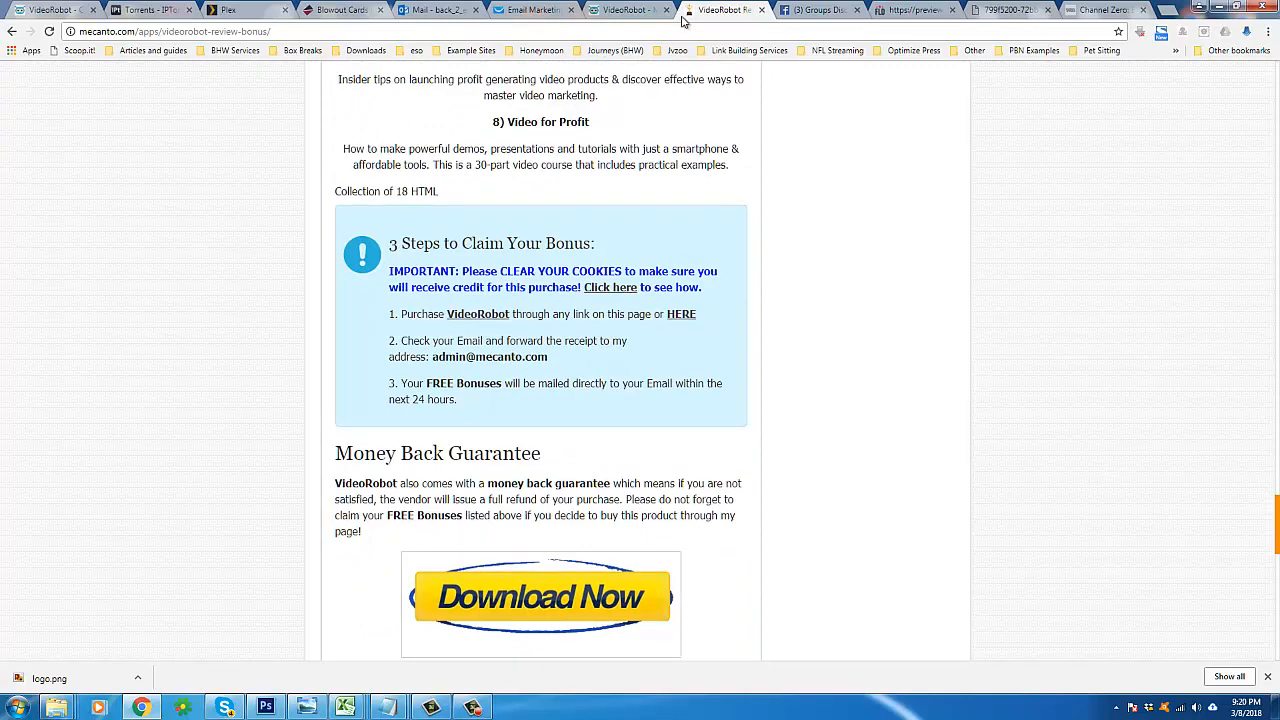